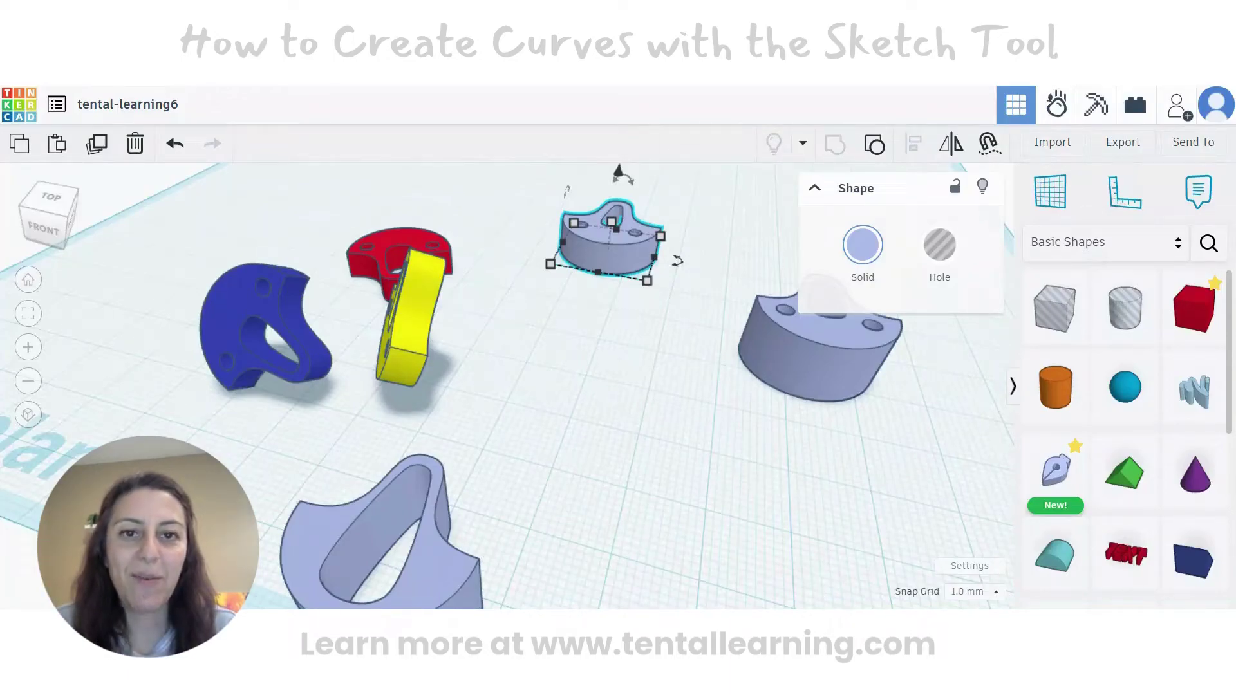
pyautogui.moveTo(565, 412)
pyautogui.mouseDown(button='right')
pyautogui.moveTo(643, 406)
pyautogui.moveTo(461, 414)
pyautogui.moveTo(588, 464)
pyautogui.moveTo(598, 421)
pyautogui.moveTo(567, 419)
pyautogui.mouseUp(button='right')
pyautogui.scroll(4, 608, 491)
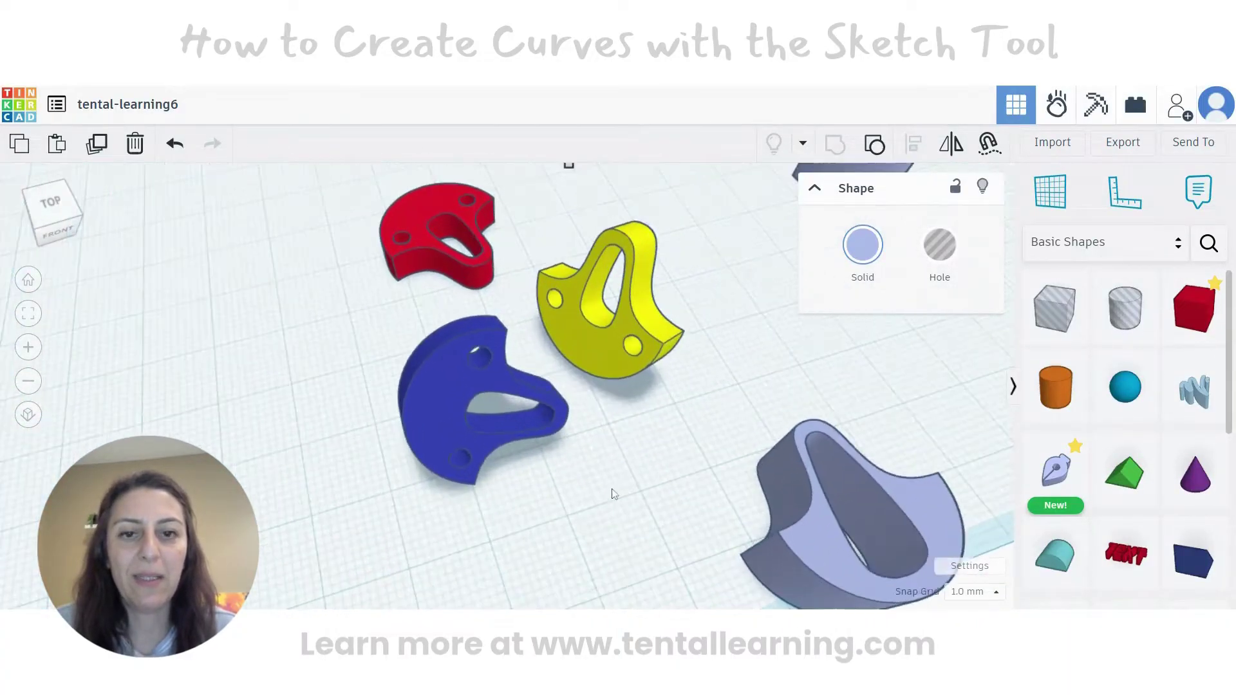
pyautogui.moveTo(608, 488); pyautogui.dragTo(599, 334, button='right')
pyautogui.moveTo(598, 334); pyautogui.dragTo(583, 465, button='middle')
pyautogui.scroll(3, 589, 464)
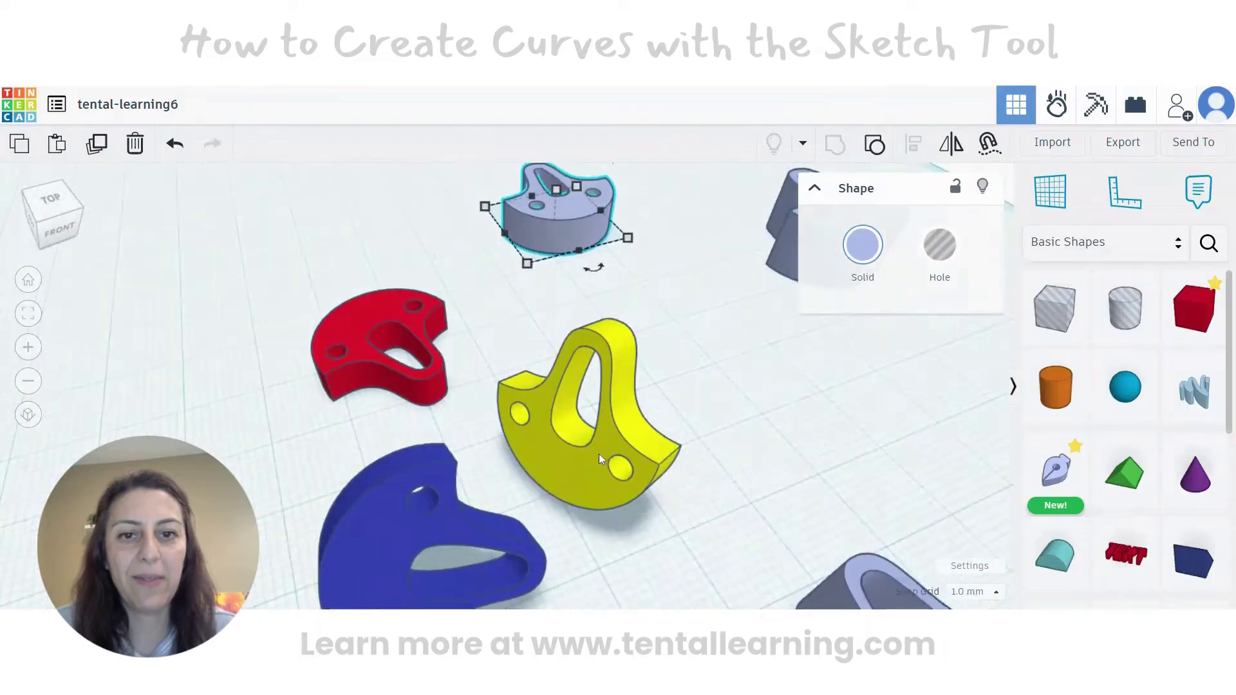
pyautogui.moveTo(588, 465); pyautogui.dragTo(713, 473, button='right')
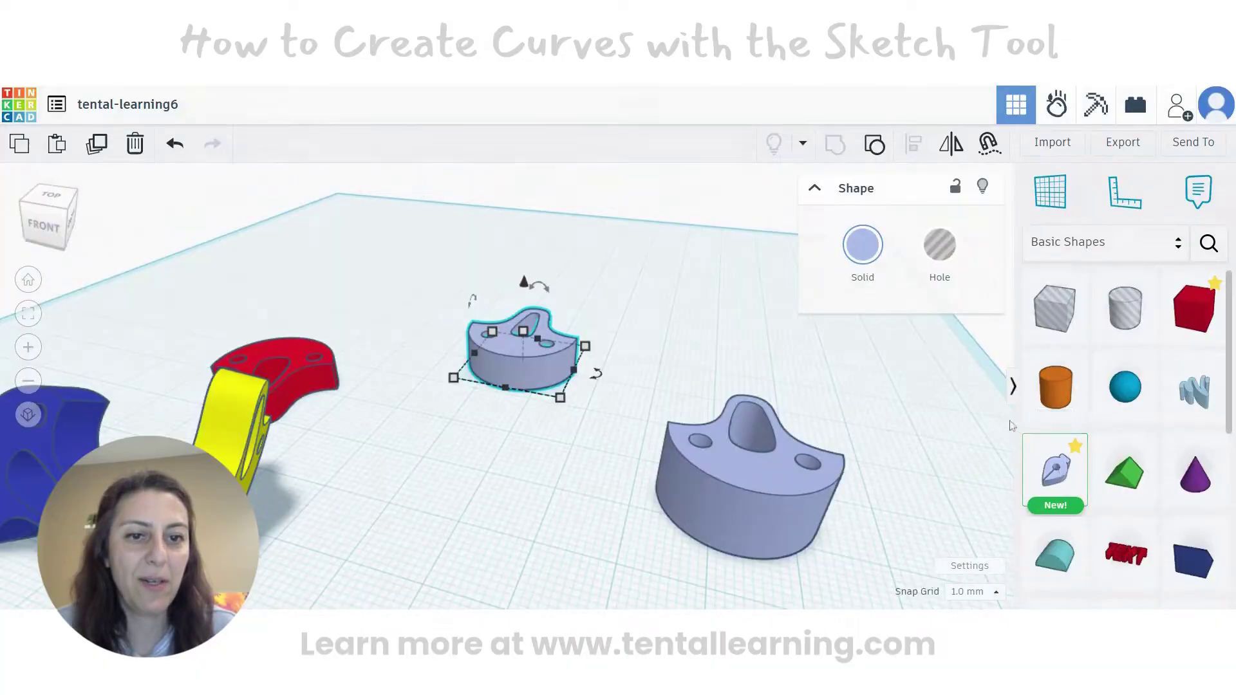
# - Start a new Sketch shape on the workplane, in front of the small shape and beside the larger one
pyautogui.click(1056, 470)
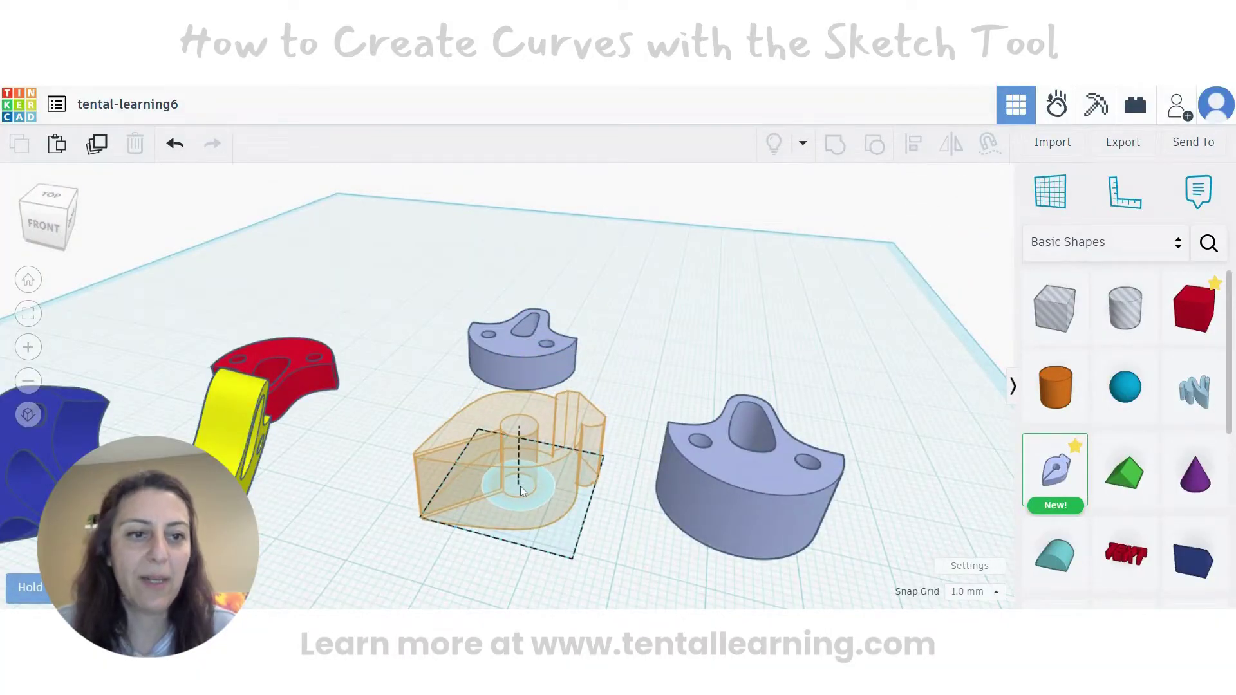
pyautogui.click(520, 481)
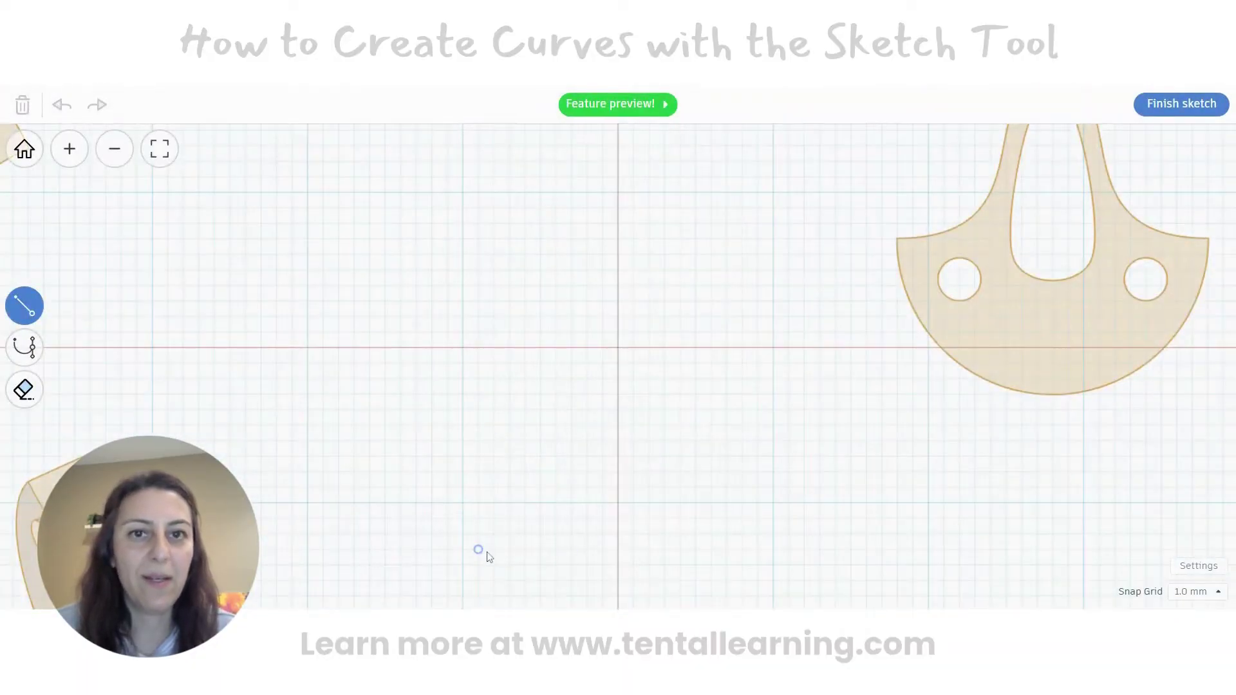
pyautogui.moveTo(743, 474)
pyautogui.mouseDown(button='right')
pyautogui.moveTo(781, 433)
pyautogui.moveTo(744, 483)
pyautogui.moveTo(665, 496)
pyautogui.moveTo(740, 528)
pyautogui.mouseUp(button='right')
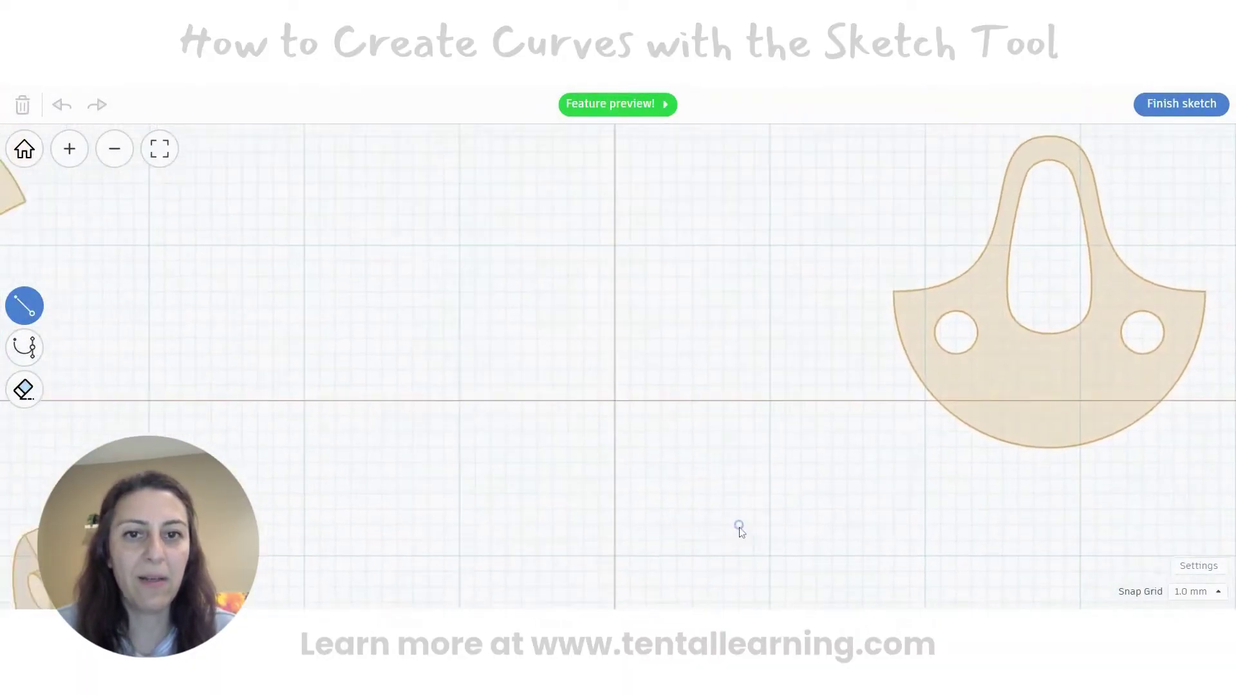
# - Draw a closed diamond centred on the sketch origin, with each corner on an axis one major grid square away
pyautogui.click(616, 246)
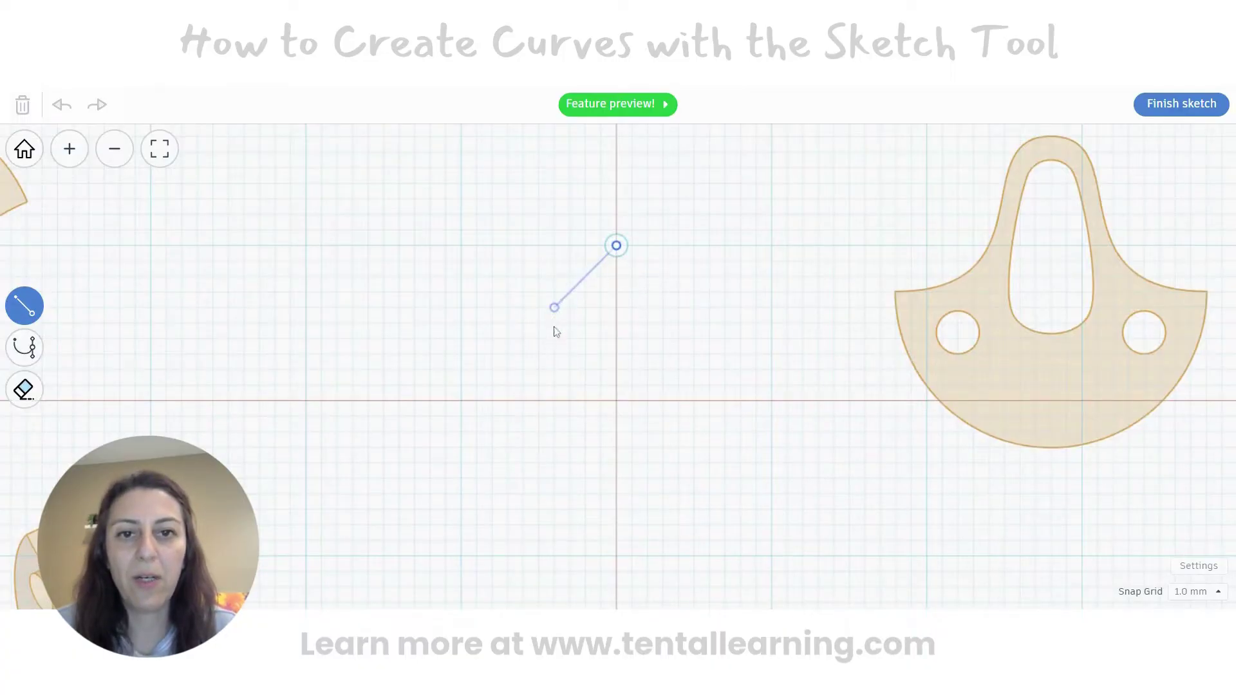
pyautogui.click(461, 400)
pyautogui.click(616, 555)
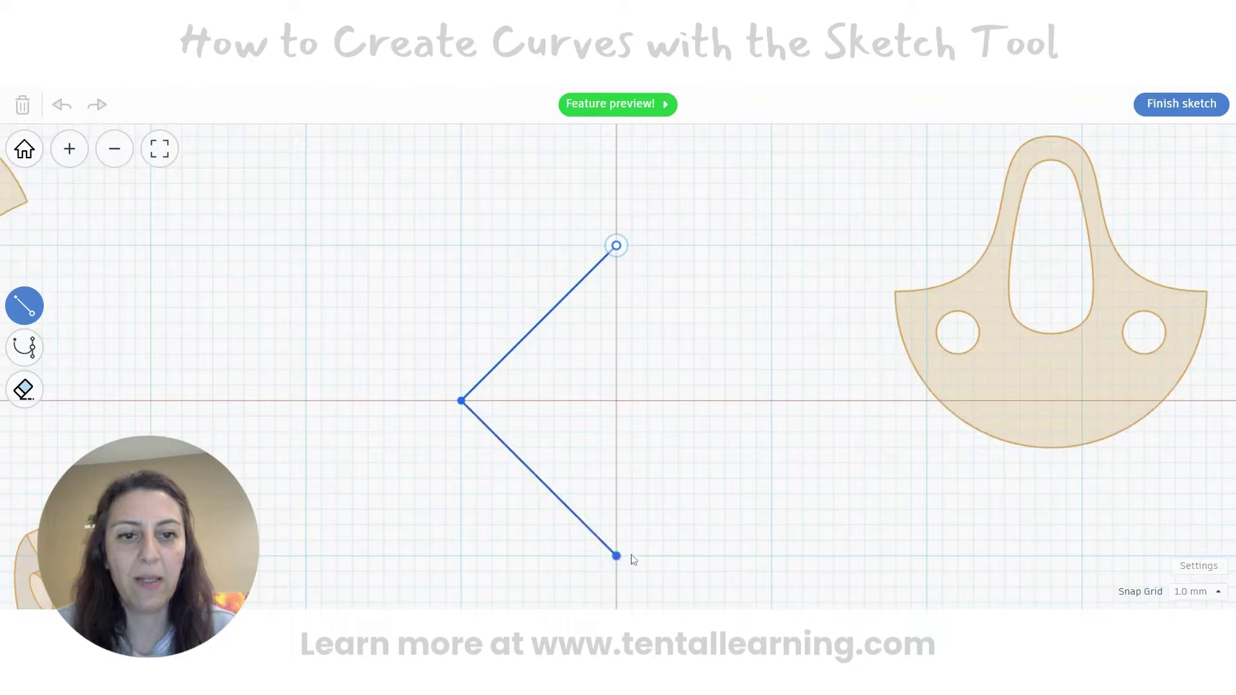
pyautogui.click(772, 401)
pyautogui.click(616, 246)
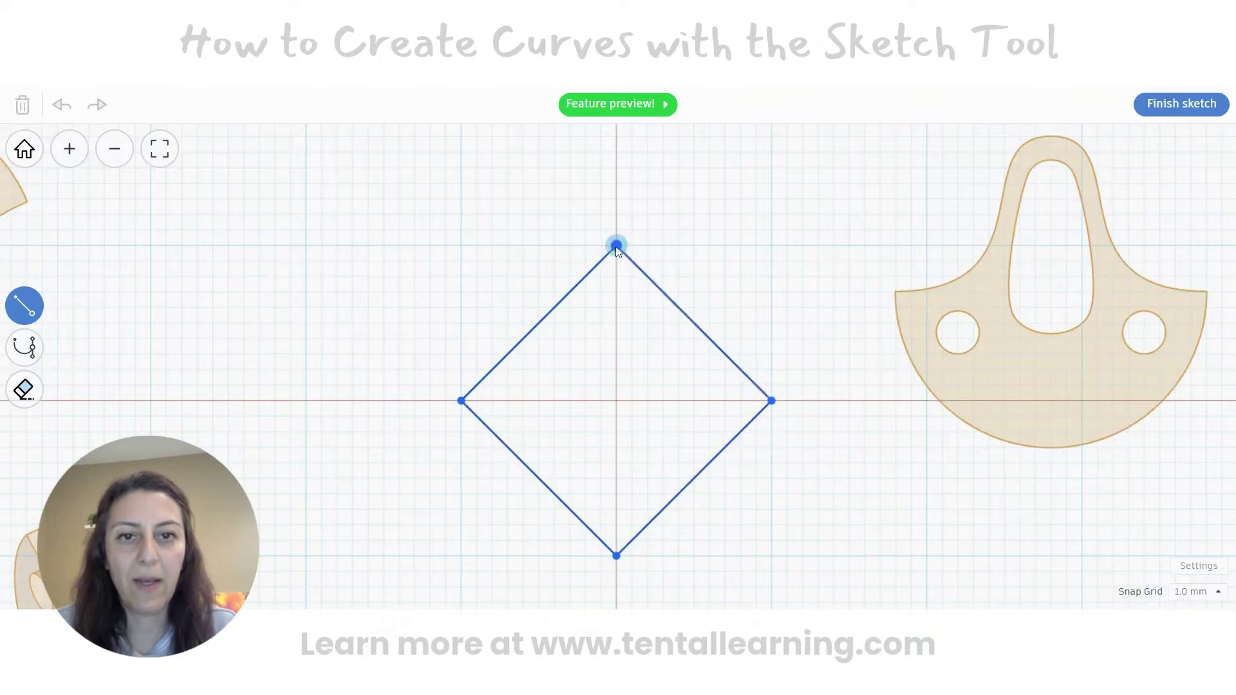
pyautogui.moveTo(672, 323); pyautogui.dragTo(653, 253, button='middle')
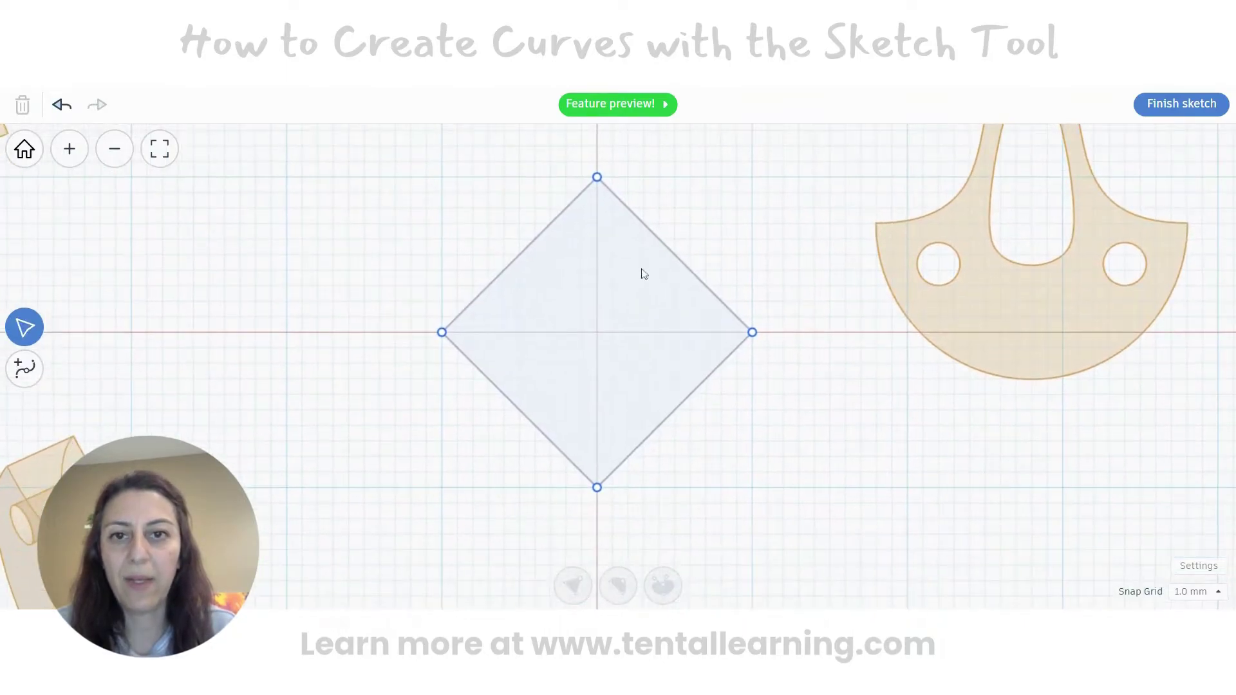
# - Convert all four diamond corners to curves with independent handles and pull the bottom point's handles up near the horizontal axis
pyautogui.moveTo(352, 133); pyautogui.dragTo(792, 515)
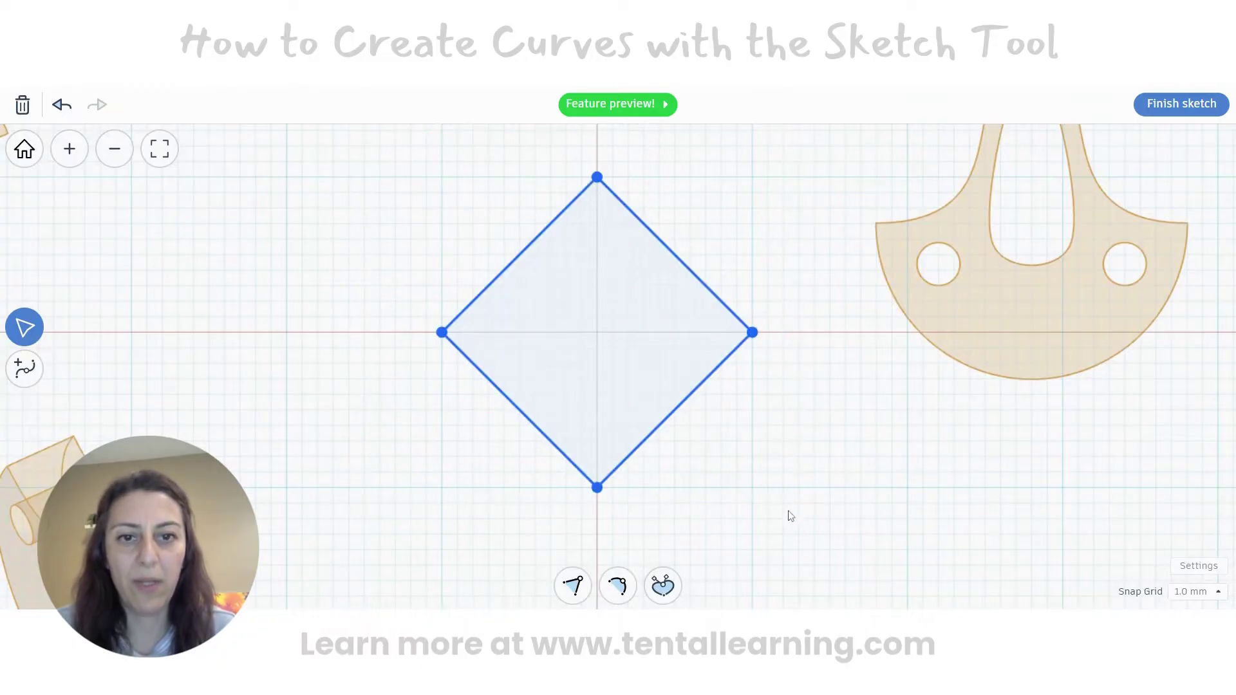
pyautogui.click(661, 593)
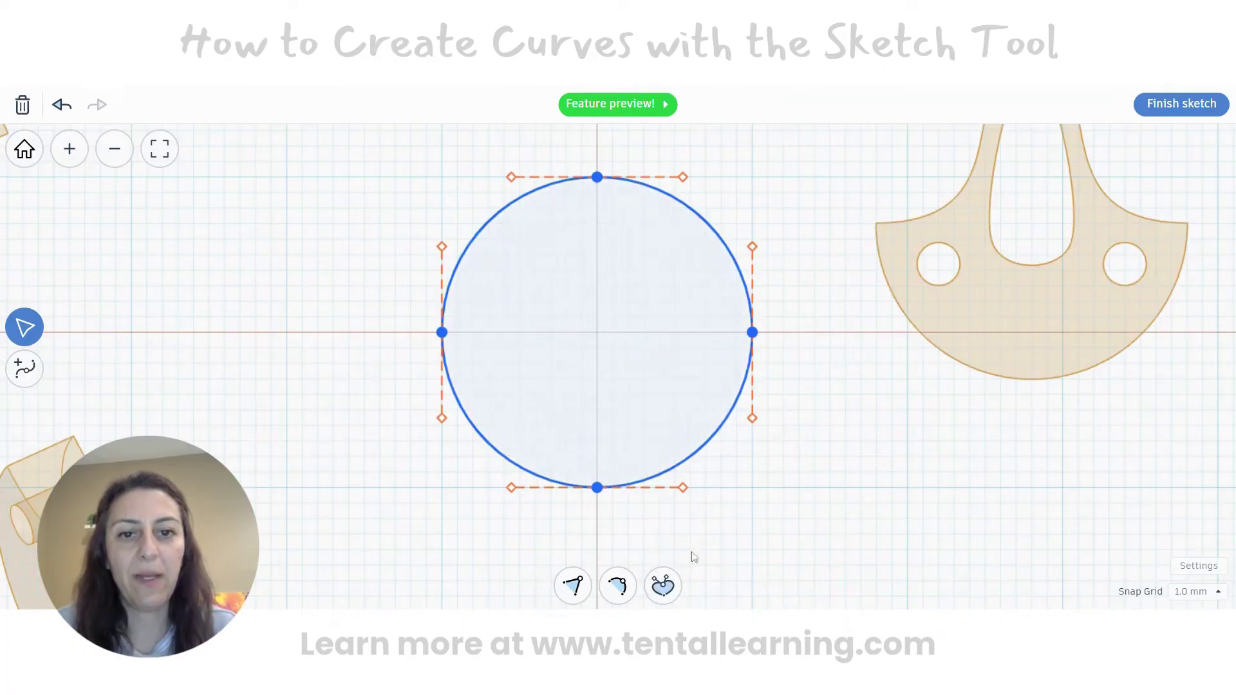
pyautogui.moveTo(682, 487); pyautogui.dragTo(628, 364)
pyautogui.moveTo(510, 489); pyautogui.dragTo(635, 349)
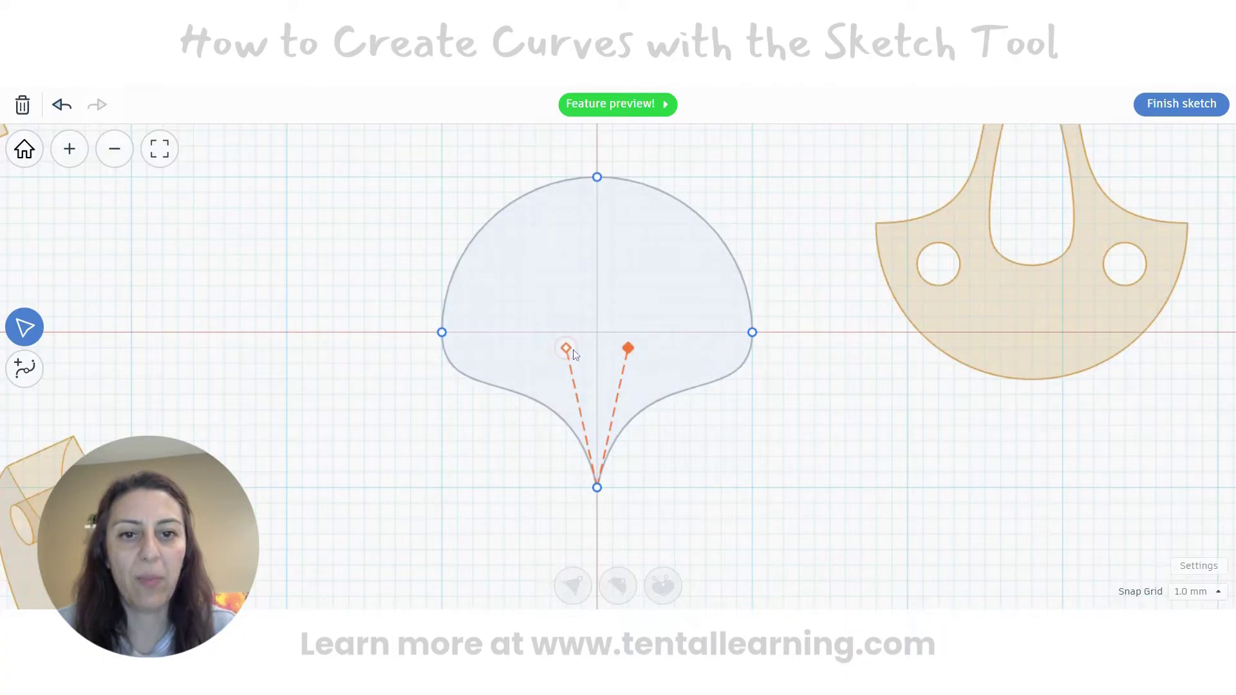
# - Change all sketch points to smooth curves with linked handles and level the bottom point's handles horizontally
pyautogui.moveTo(849, 544); pyautogui.dragTo(412, 162)
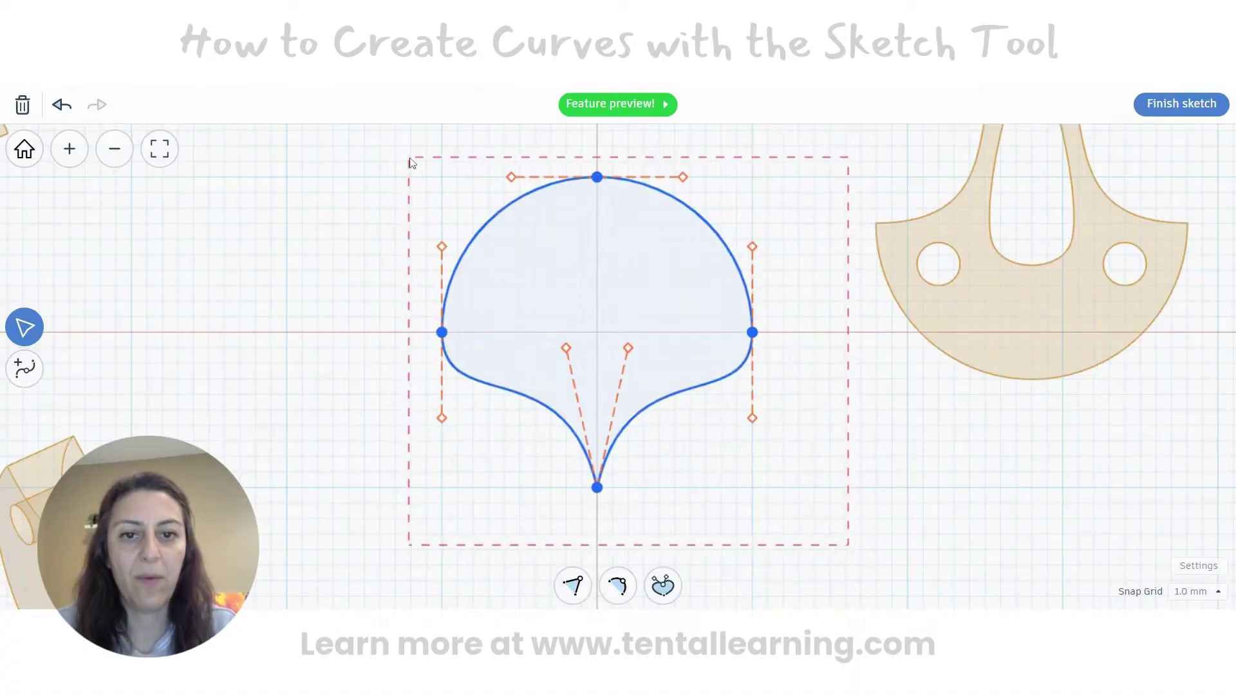
pyautogui.click(631, 577)
pyautogui.moveTo(635, 353); pyautogui.dragTo(628, 488)
pyautogui.click(599, 490)
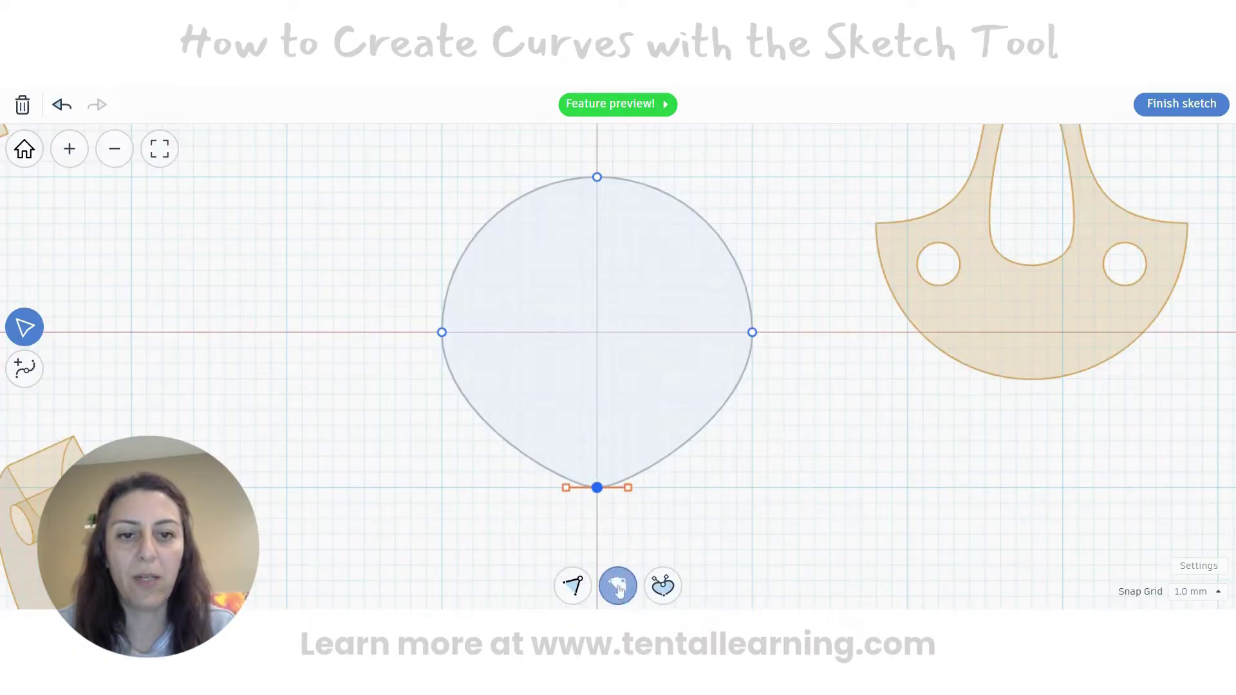
# - Give the bottom point independent handles and move each one up and outward to just below the horizontal axis
pyautogui.click(663, 587)
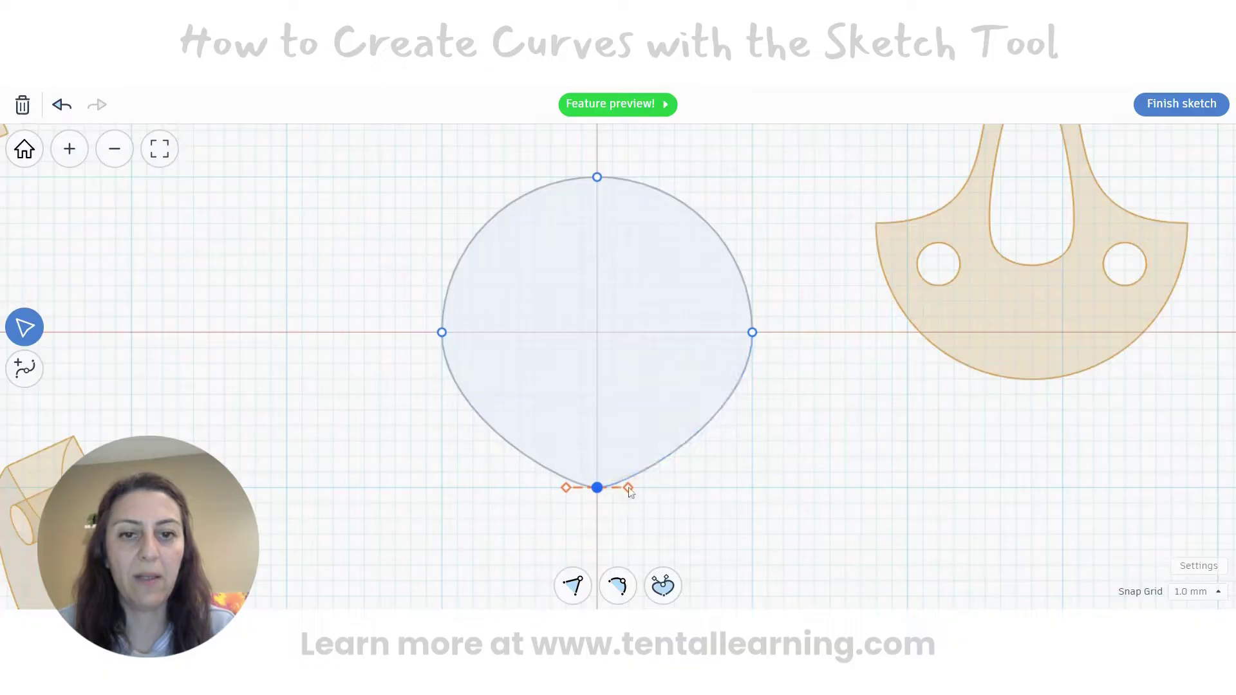
pyautogui.moveTo(628, 487); pyautogui.dragTo(689, 348)
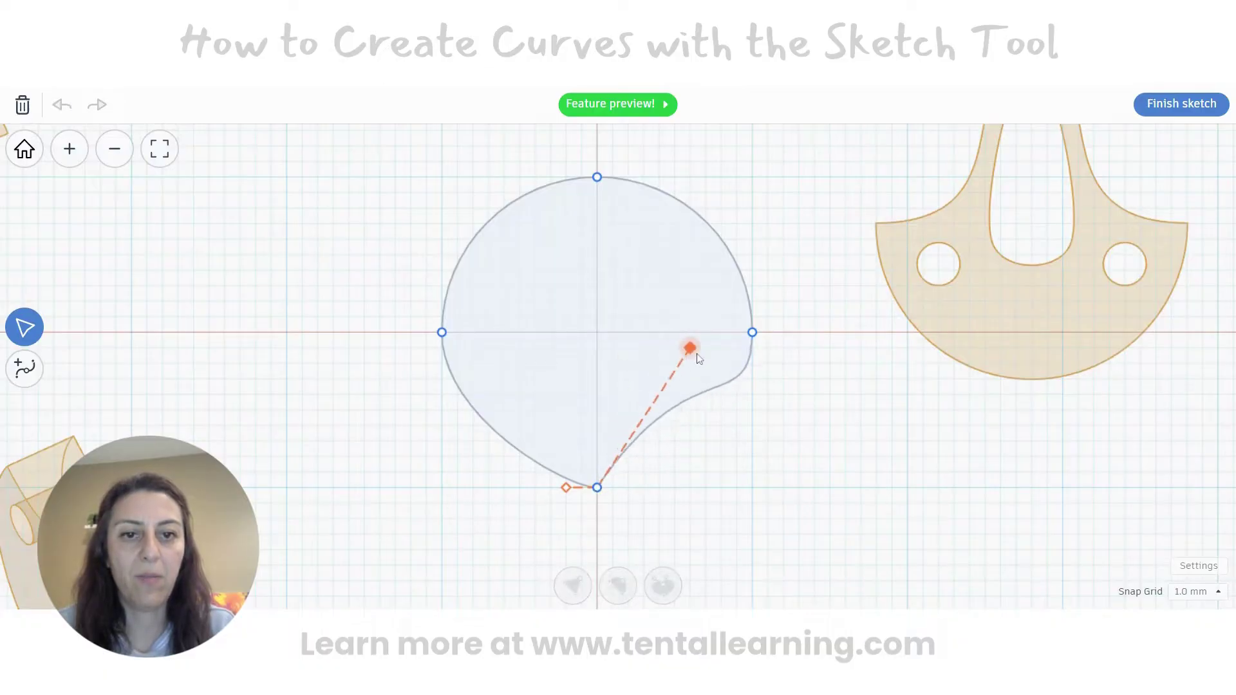
pyautogui.moveTo(565, 488); pyautogui.dragTo(519, 349)
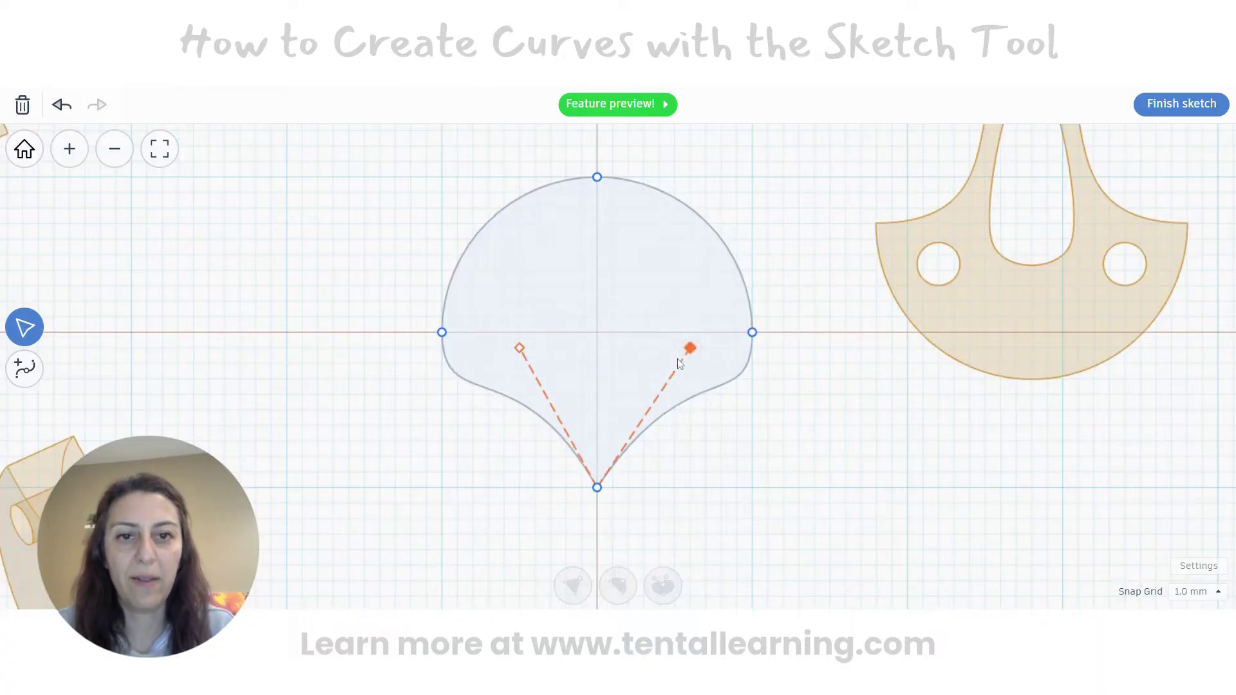
# - Change the top point to a corner and move the bottom point up to three small grid squares below the horizontal axis
pyautogui.click(596, 177)
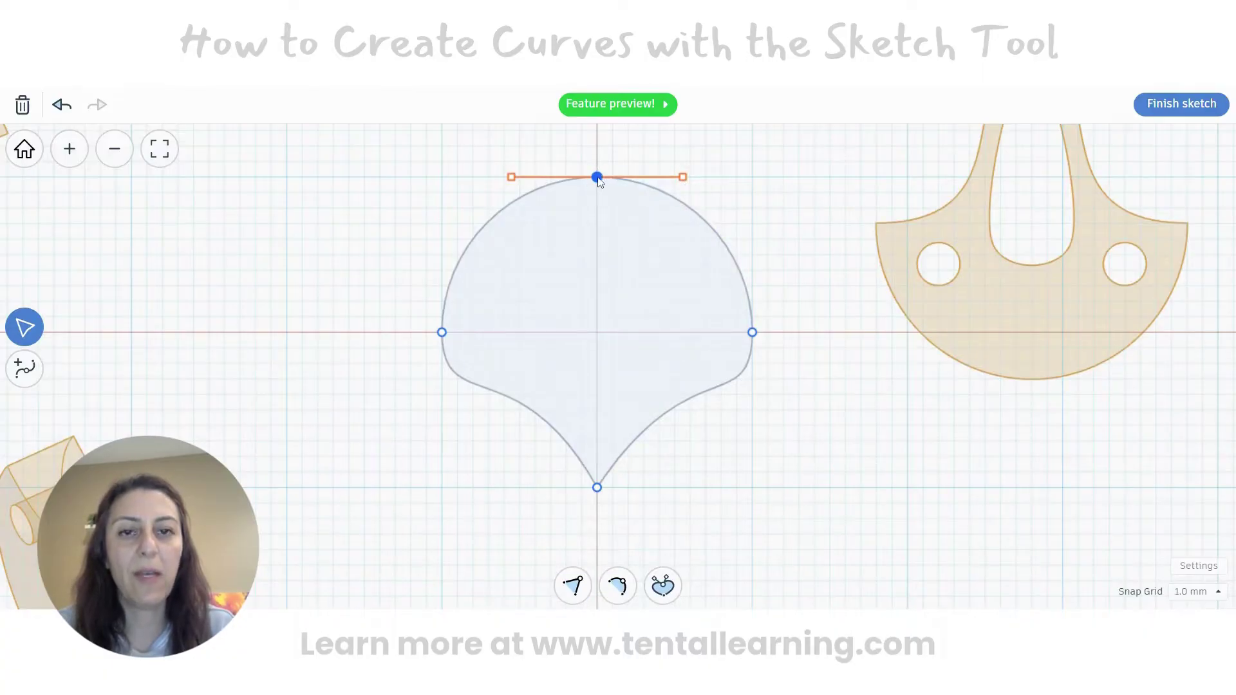
pyautogui.click(576, 586)
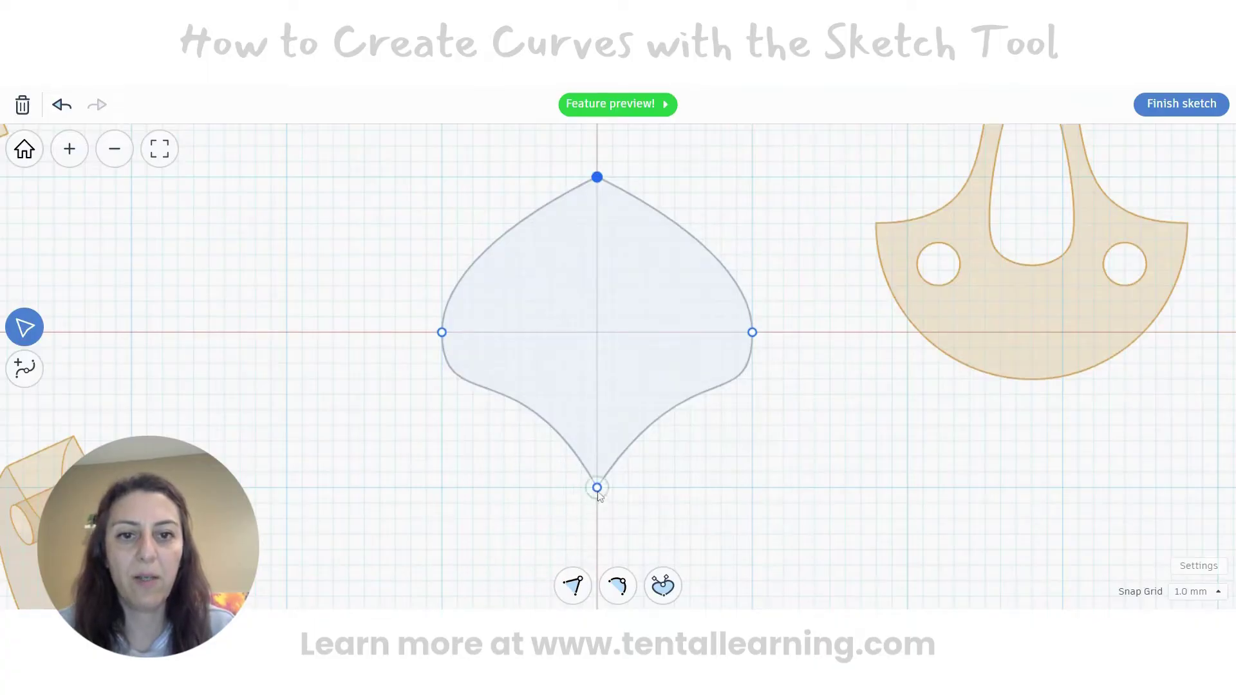
pyautogui.moveTo(597, 487); pyautogui.dragTo(598, 385)
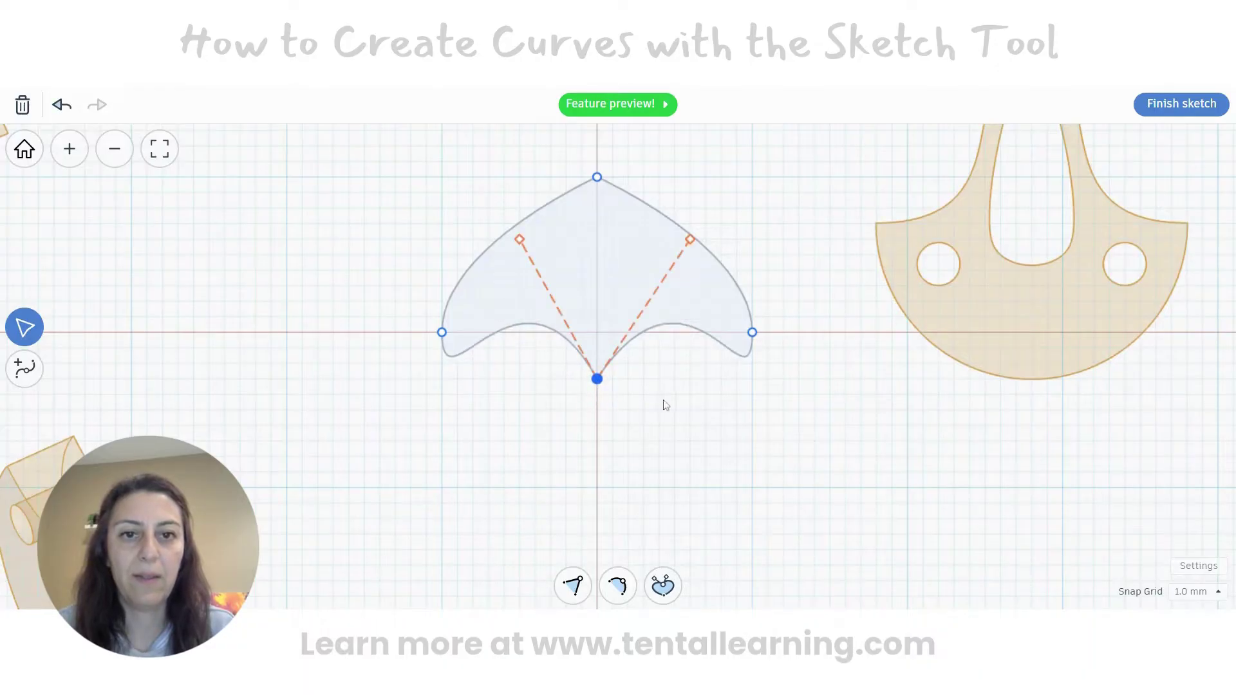
# - Move the bottom point's two handles outward onto the left and right side points of the shape
pyautogui.click(519, 239)
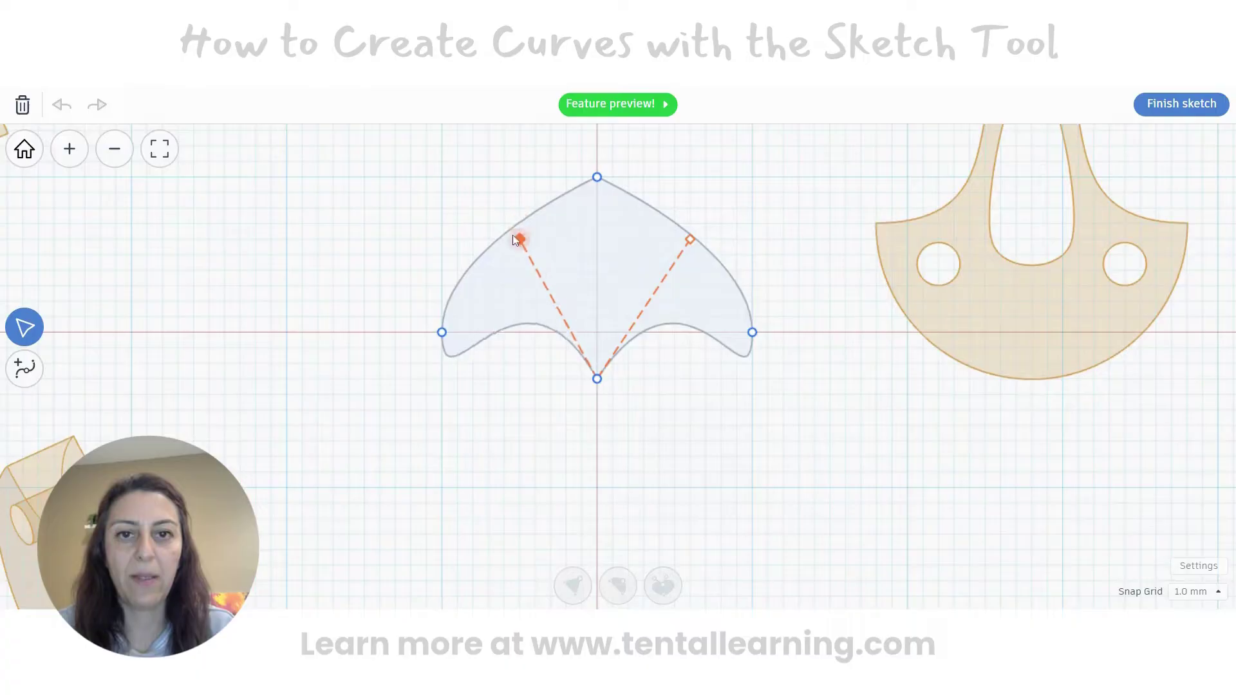
pyautogui.moveTo(516, 239); pyautogui.dragTo(443, 334)
pyautogui.moveTo(694, 245); pyautogui.dragTo(749, 332)
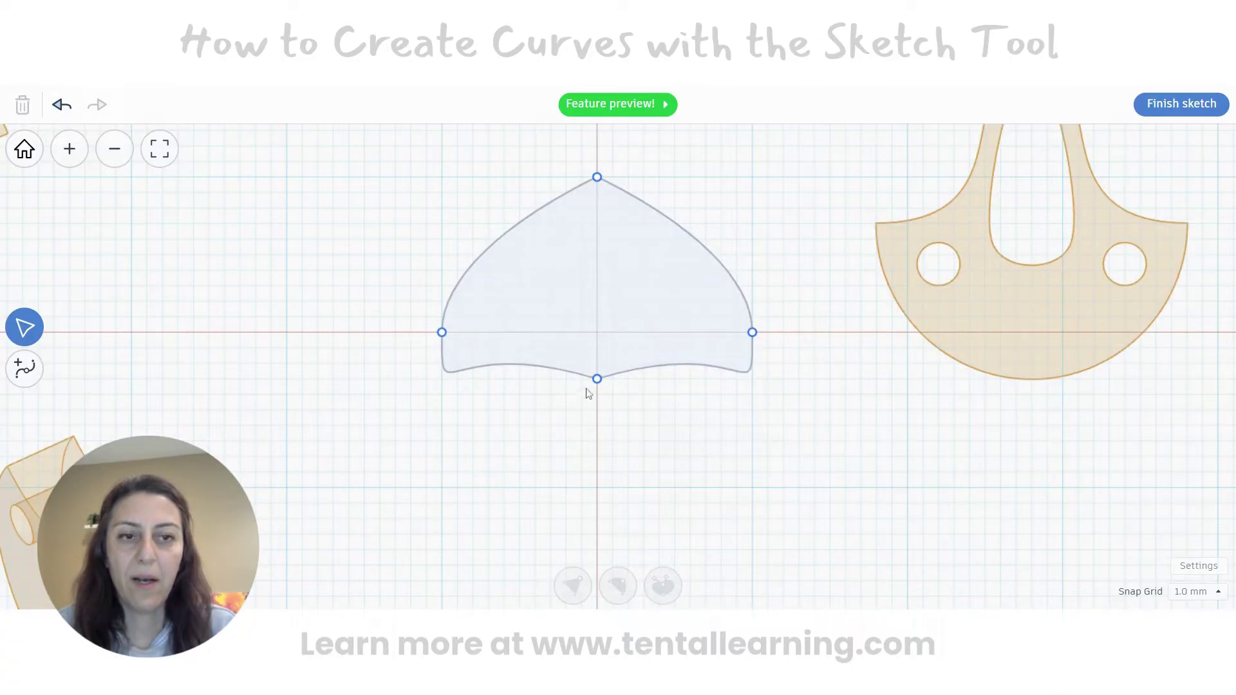
# - Move the bottom point down to one major grid square below the origin and level both its handles beneath the side points
pyautogui.moveTo(851, 386)
pyautogui.mouseDown(button='middle')
pyautogui.moveTo(808, 471)
pyautogui.moveTo(762, 476)
pyautogui.mouseUp(button='middle')
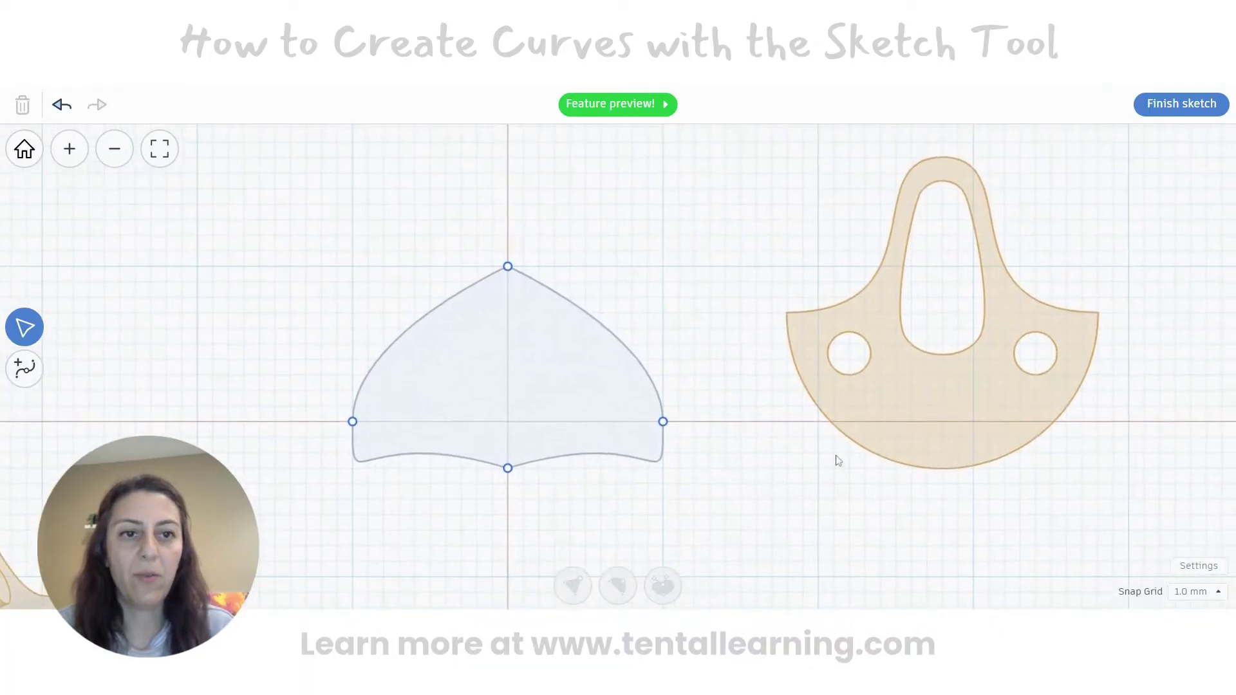
pyautogui.moveTo(682, 472); pyautogui.dragTo(766, 386, button='right')
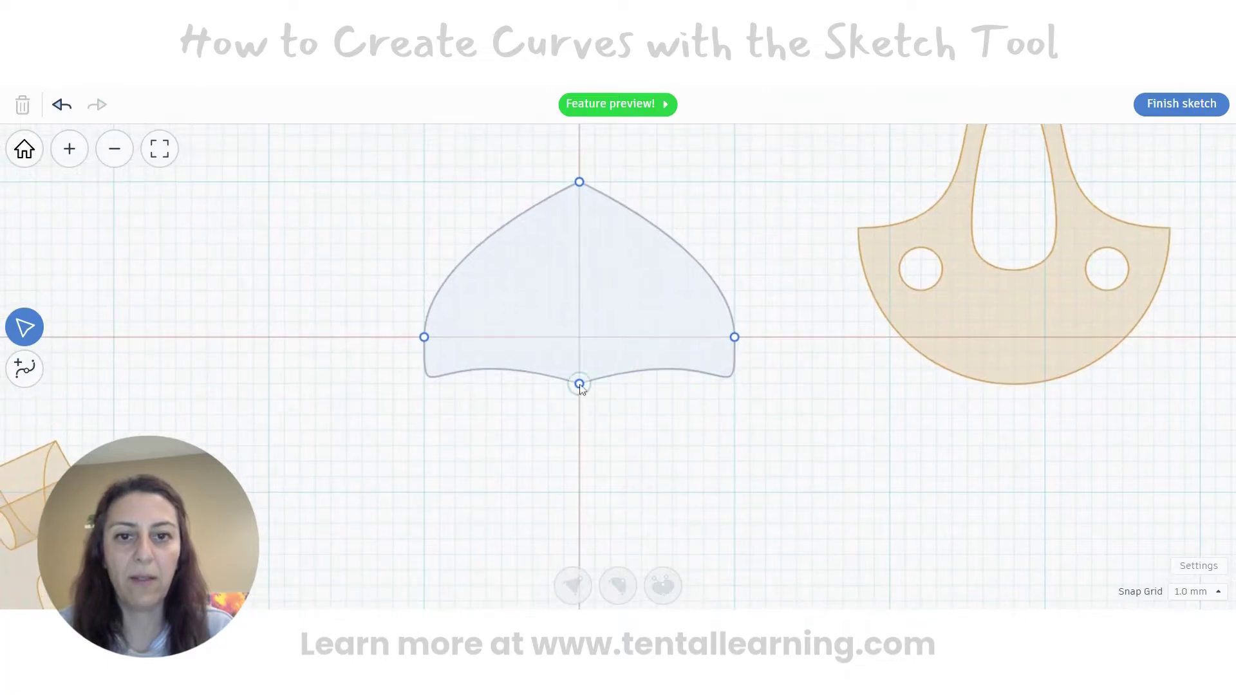
pyautogui.moveTo(579, 382); pyautogui.dragTo(579, 493)
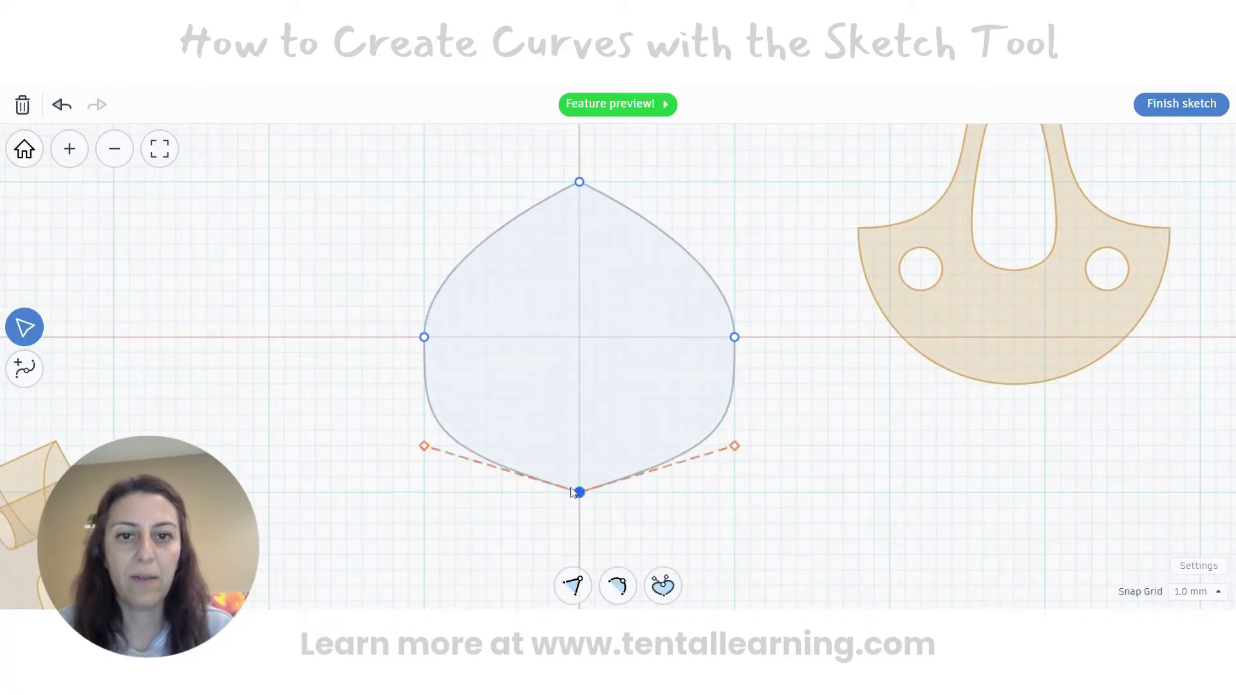
pyautogui.click(735, 448)
pyautogui.moveTo(736, 454); pyautogui.dragTo(737, 494)
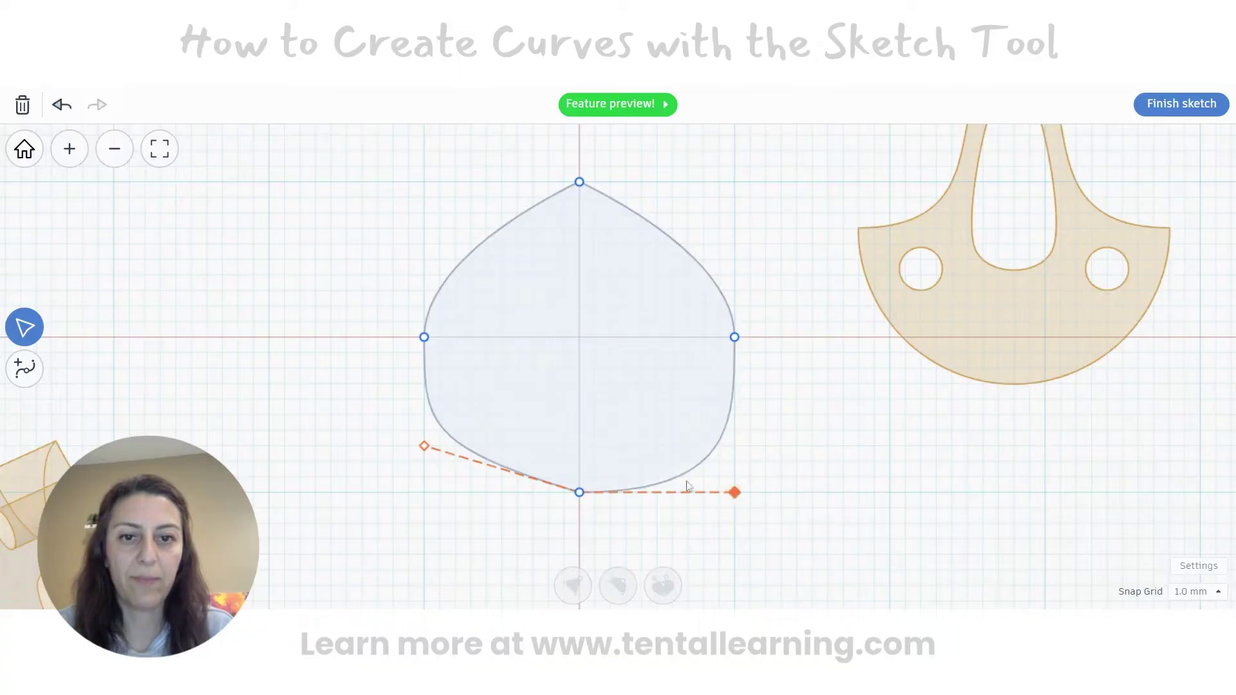
pyautogui.moveTo(425, 449); pyautogui.dragTo(430, 489)
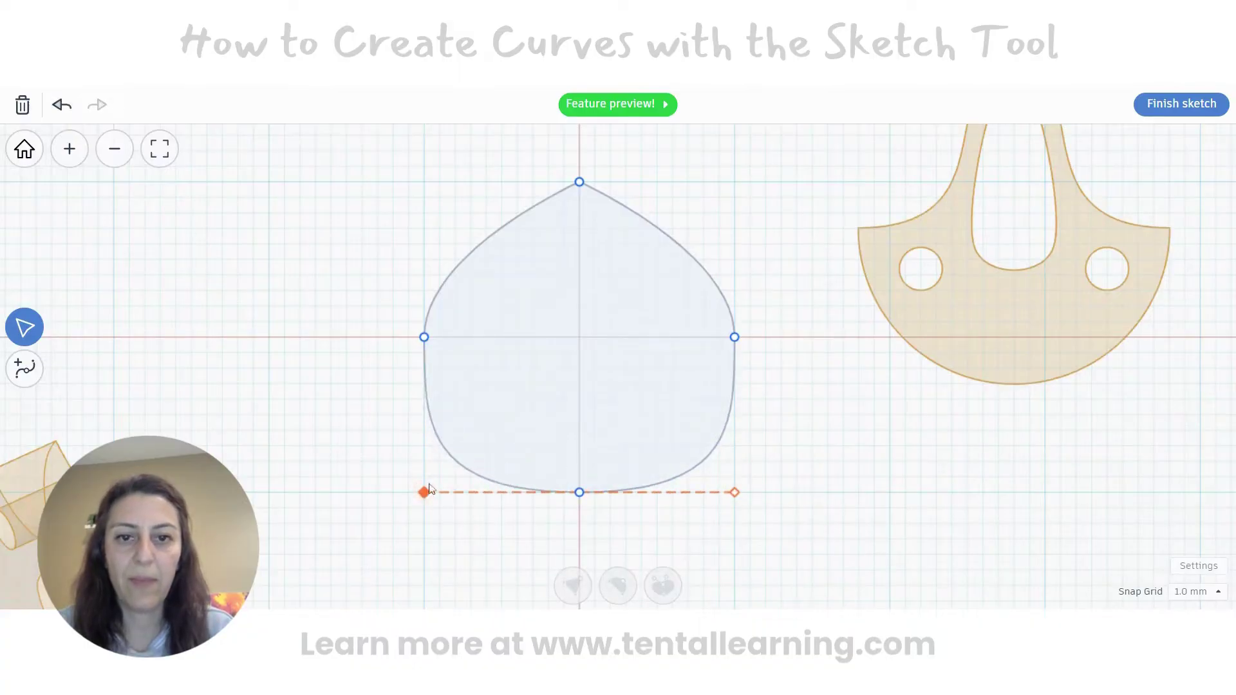
# - Reset all four sketch points to corners, then convert them to curves with independent handles to form a circle
pyautogui.scroll(-1, 706, 525)
pyautogui.moveTo(752, 542); pyautogui.dragTo(459, 222)
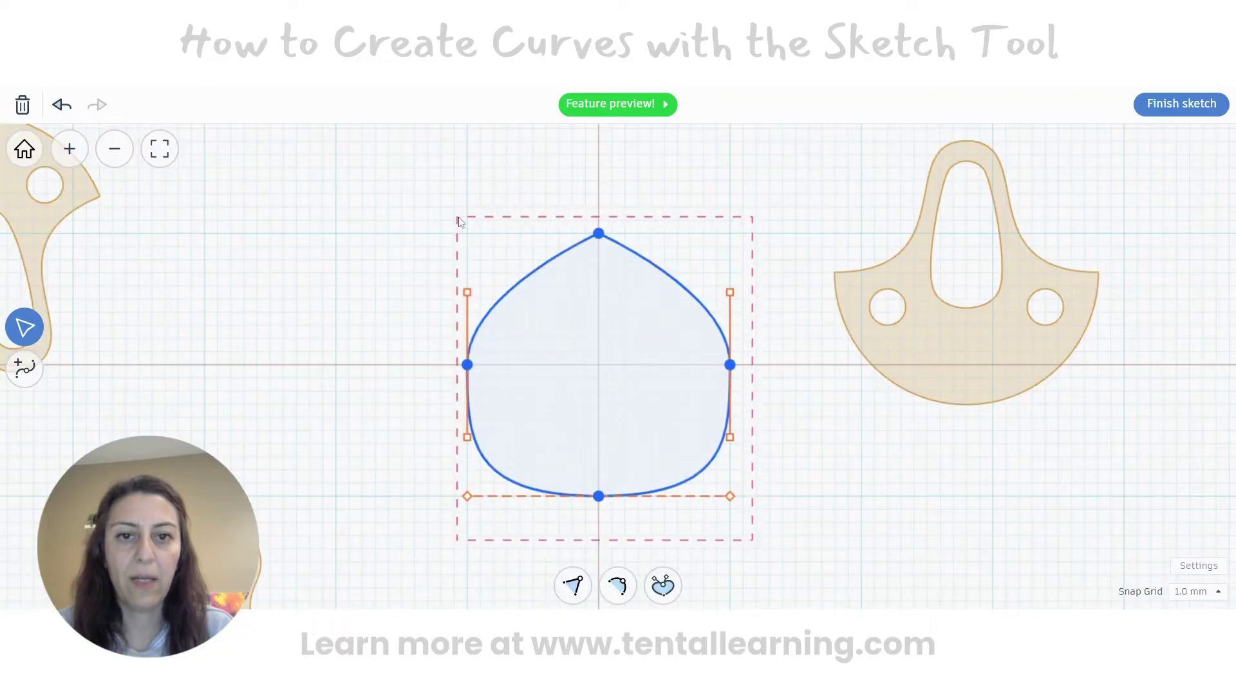
pyautogui.click(573, 589)
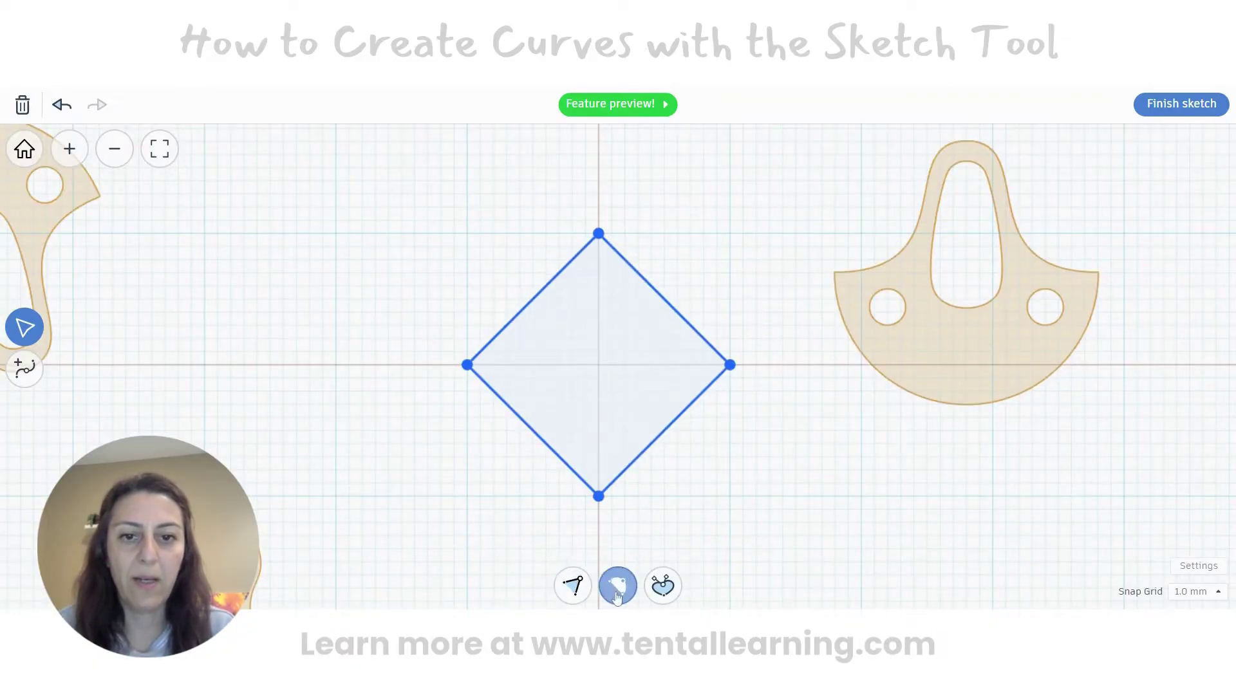
pyautogui.click(662, 585)
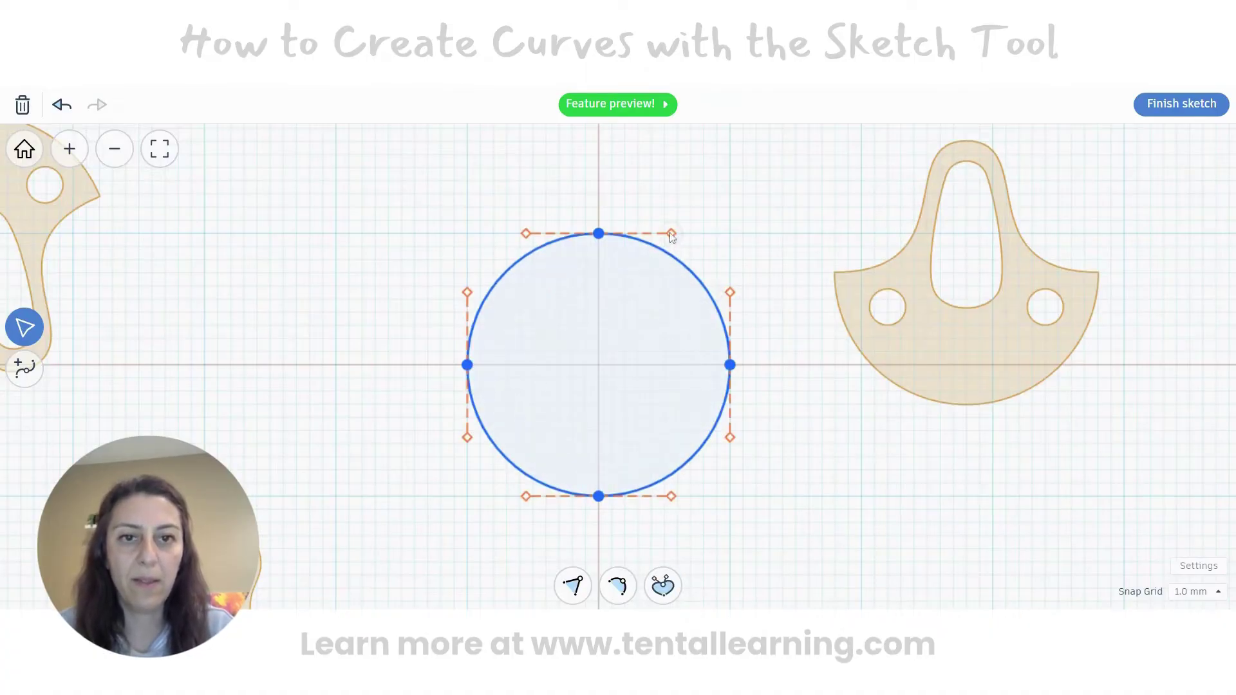
pyautogui.moveTo(670, 234)
pyautogui.mouseDown()
pyautogui.moveTo(651, 287)
pyautogui.moveTo(674, 244)
pyautogui.mouseUp()
pyautogui.hotkey('ctrl', 'z')
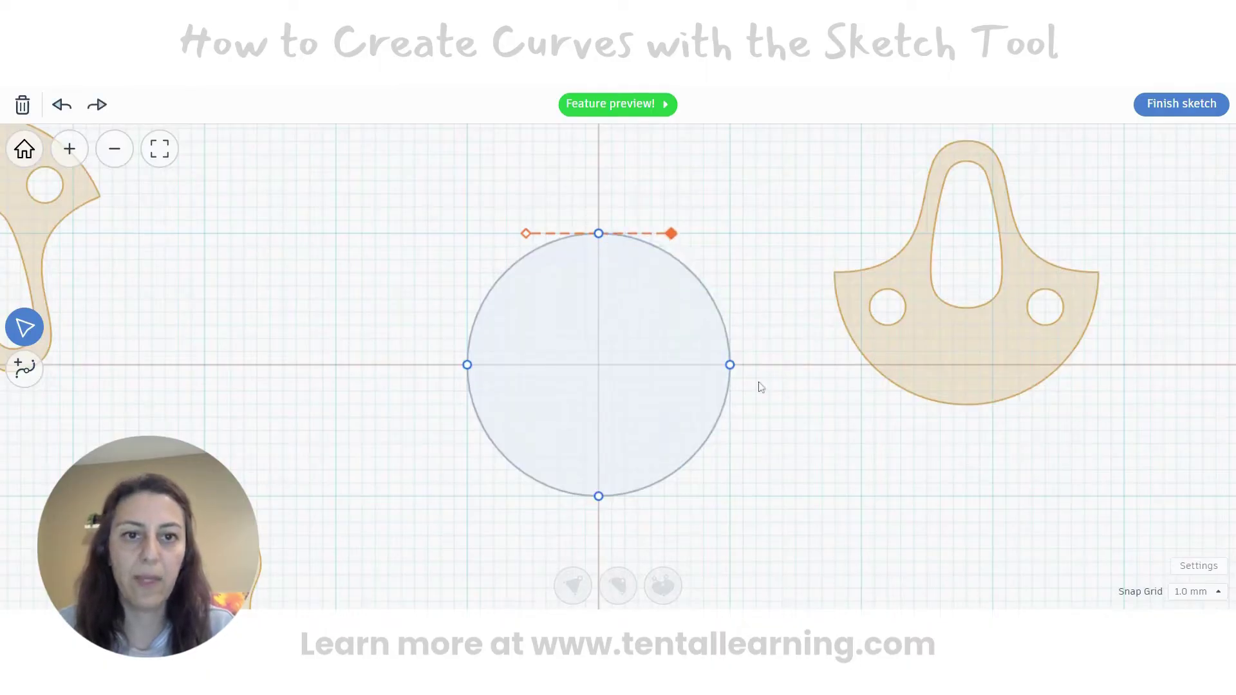
# - Pull the upper handles of the circle's right and left points to the sketch origin, and finish the sketch
pyautogui.click(730, 365)
pyautogui.moveTo(730, 293); pyautogui.dragTo(600, 367)
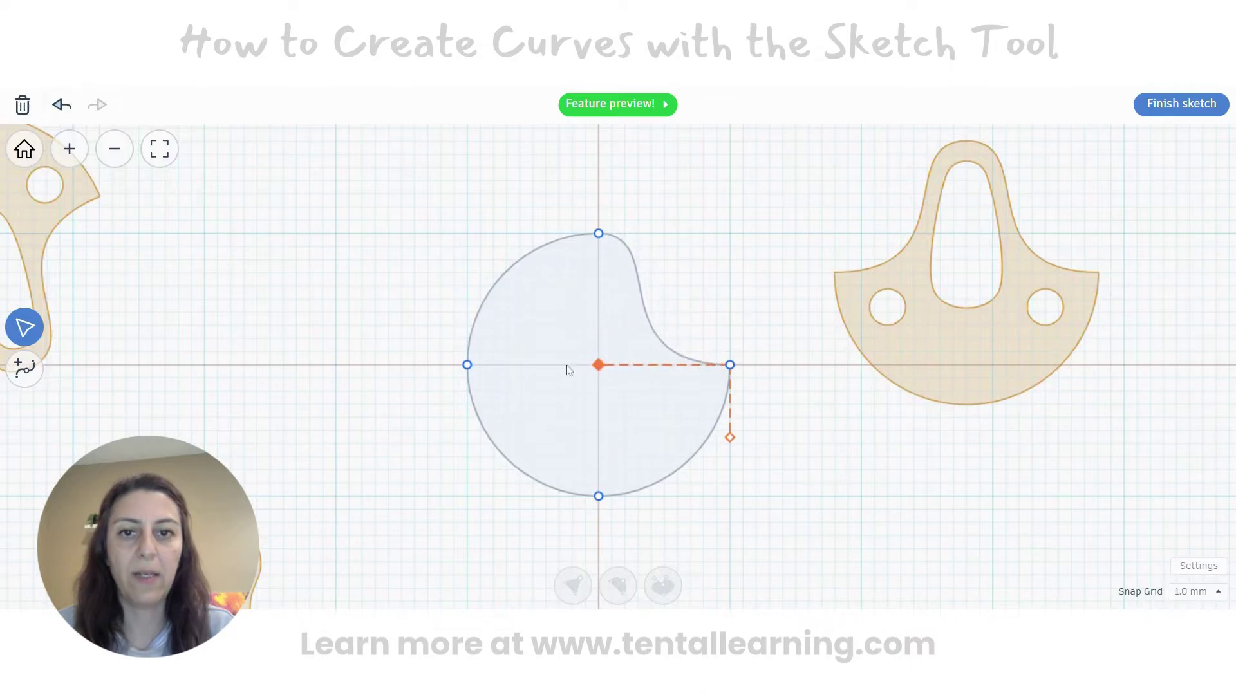
pyautogui.click(467, 365)
pyautogui.moveTo(467, 291); pyautogui.dragTo(598, 362)
pyautogui.moveTo(782, 514)
pyautogui.mouseDown(button='middle')
pyautogui.moveTo(791, 450)
pyautogui.moveTo(728, 446)
pyautogui.moveTo(703, 475)
pyautogui.mouseUp(button='middle')
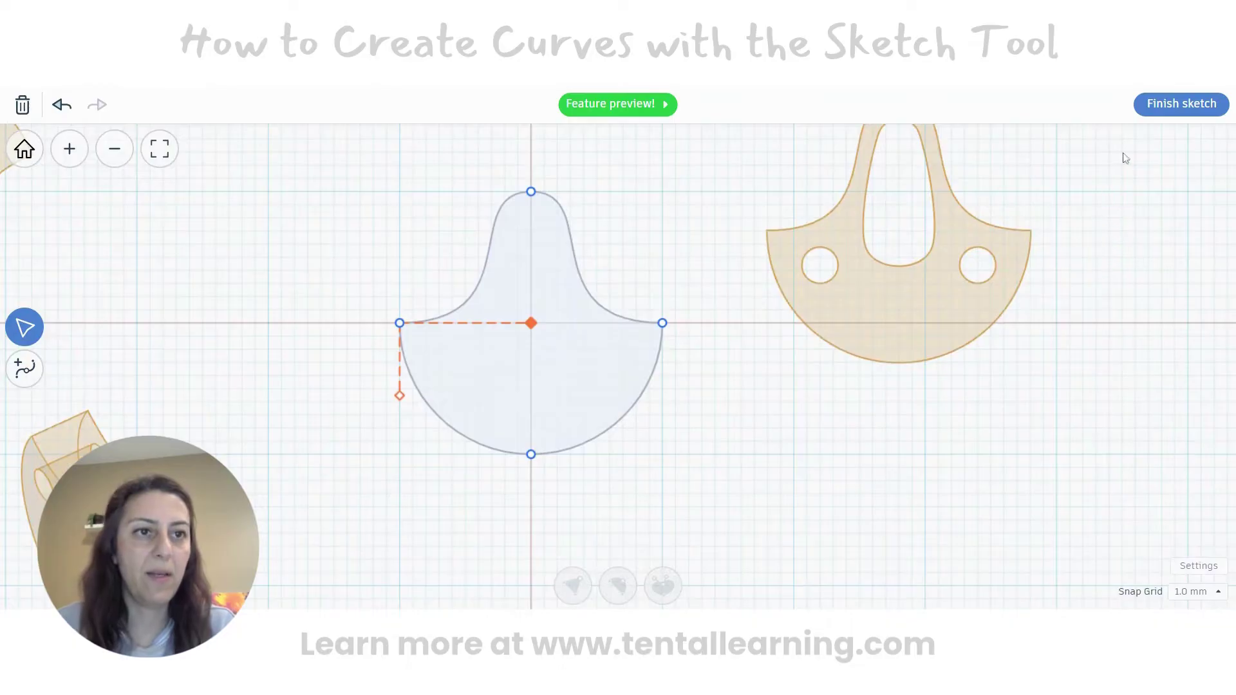
pyautogui.click(1184, 111)
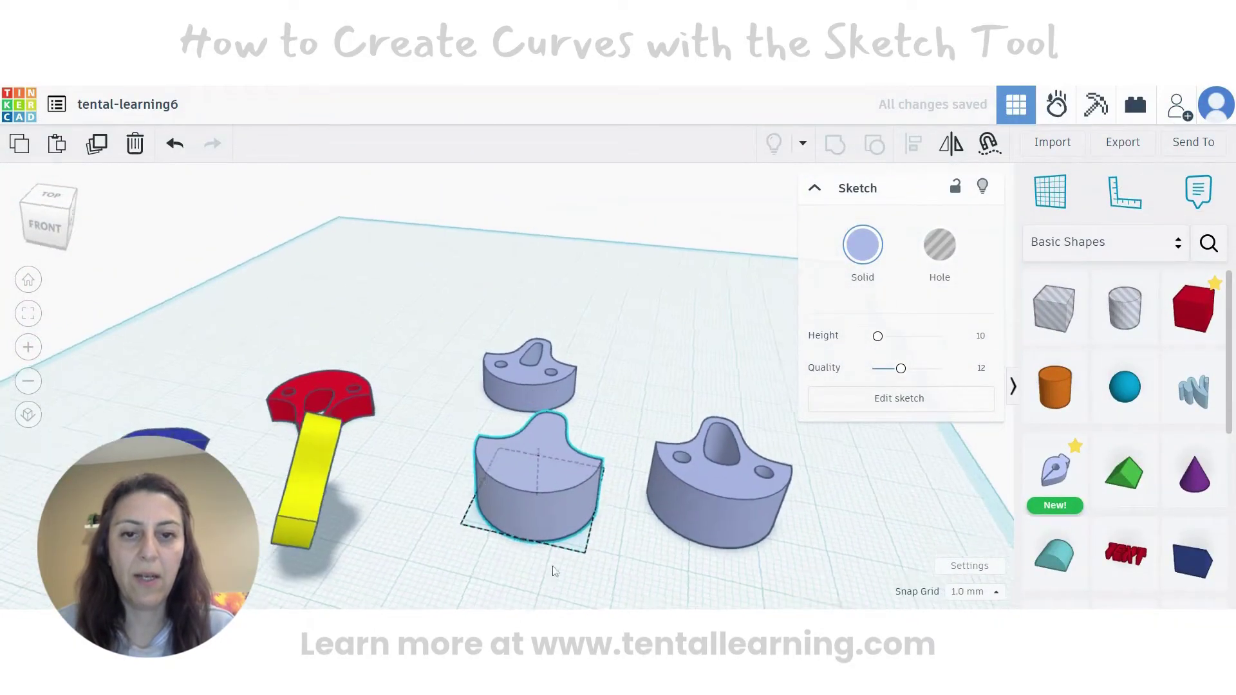
# - Lower the bell-topped solid's height to 4.119
pyautogui.moveTo(553, 567); pyautogui.dragTo(641, 435, button='right')
pyautogui.scroll(3, 600, 455)
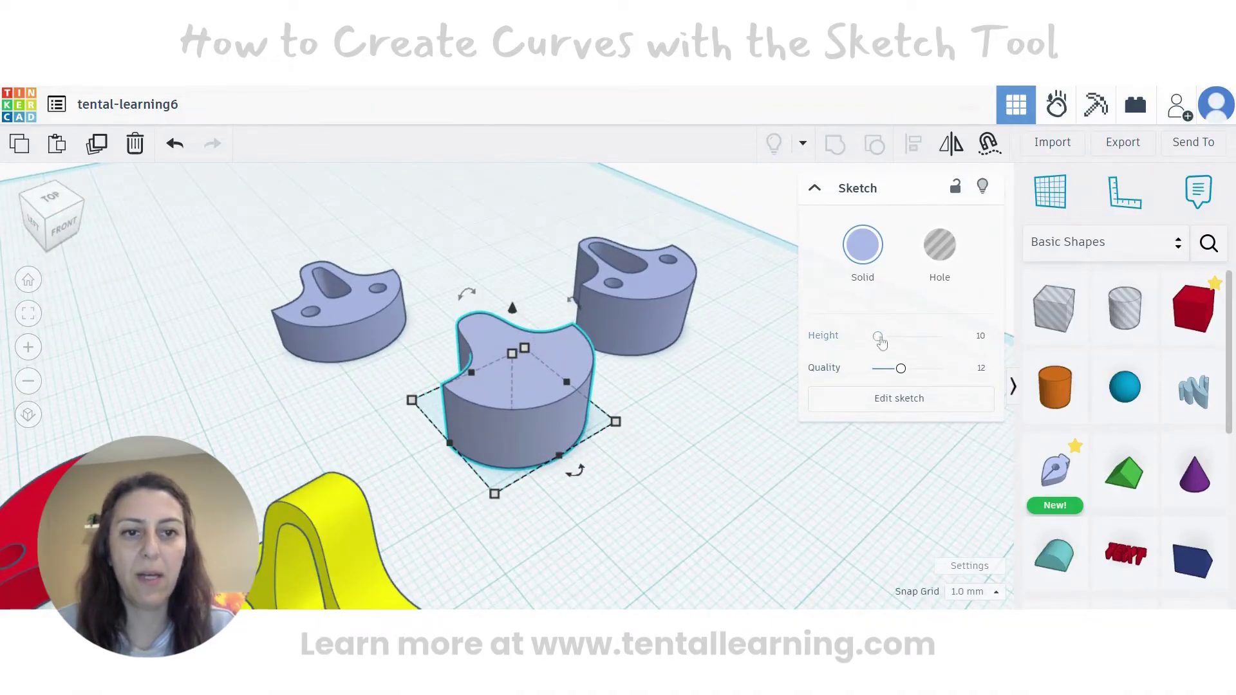
pyautogui.moveTo(881, 342)
pyautogui.mouseDown()
pyautogui.moveTo(895, 343)
pyautogui.moveTo(873, 337)
pyautogui.mouseUp()
# - Examine the thinned solid from several angles and compare it with the finished reference part that has a slot and two holes
pyautogui.moveTo(574, 504); pyautogui.dragTo(608, 553, button='middle')
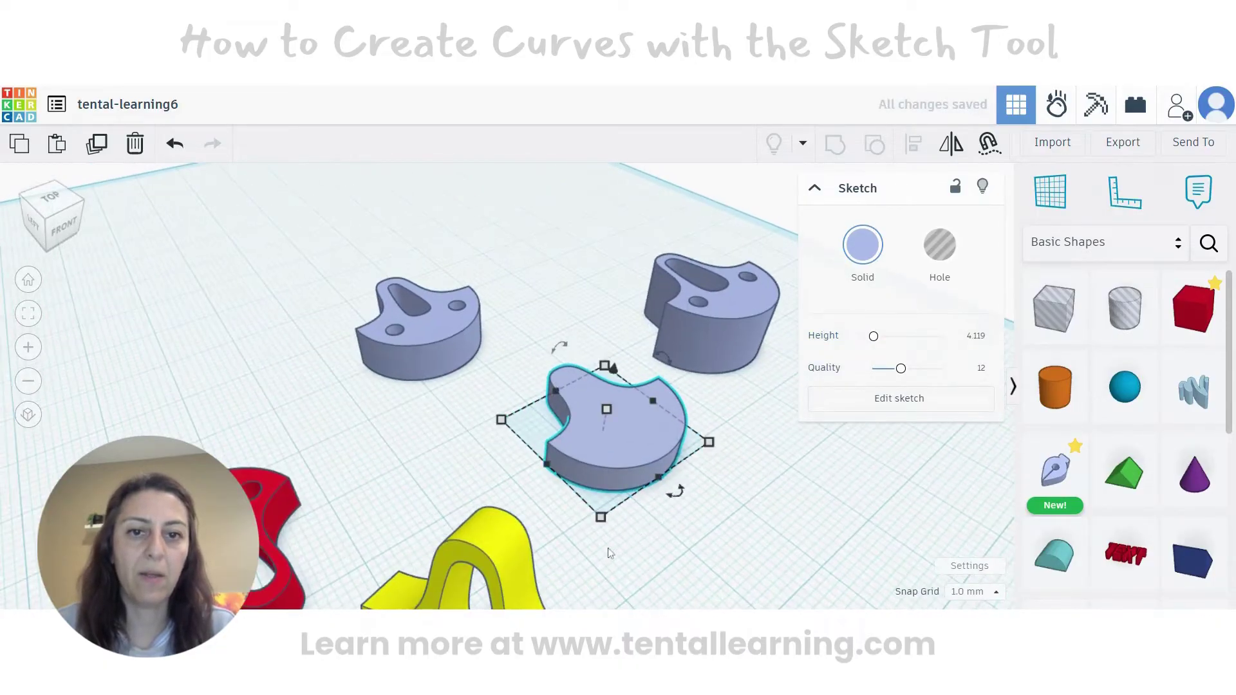
pyautogui.scroll(2, 634, 546)
pyautogui.moveTo(634, 546); pyautogui.dragTo(663, 573, button='right')
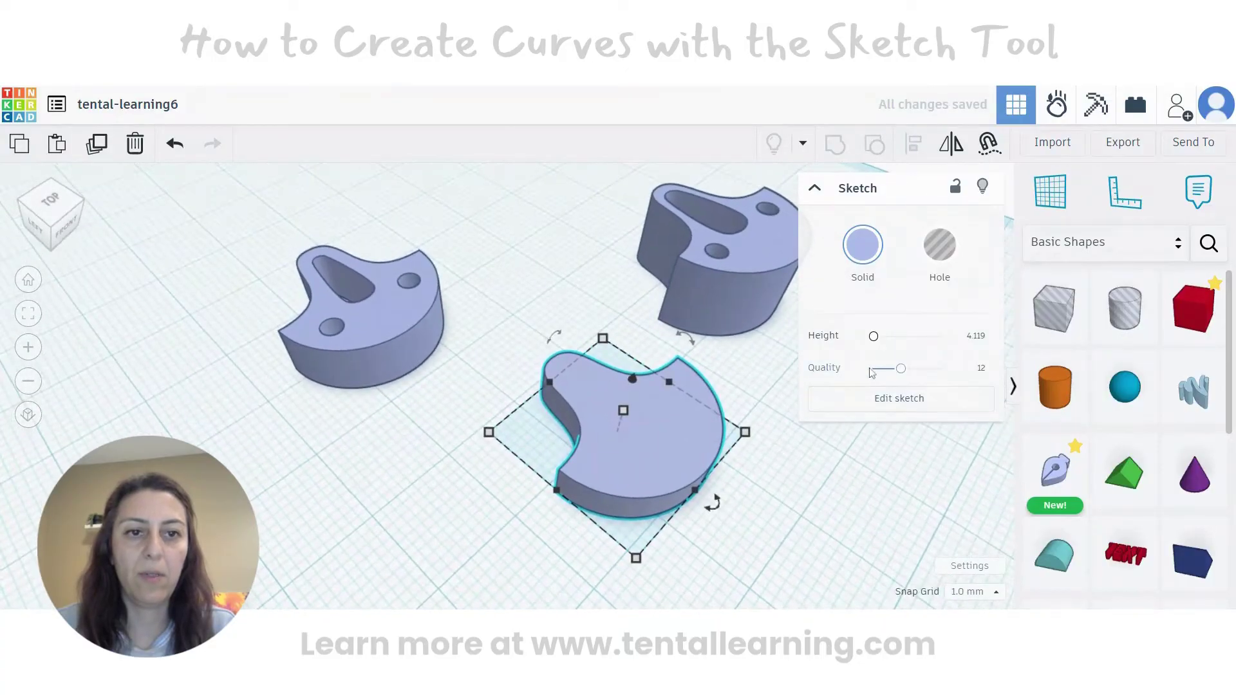
pyautogui.scroll(2, 675, 520)
pyautogui.moveTo(737, 489)
pyautogui.mouseDown(button='middle')
pyautogui.moveTo(626, 505)
pyautogui.moveTo(667, 560)
pyautogui.mouseUp(button='middle')
pyautogui.scroll(1, 640, 572)
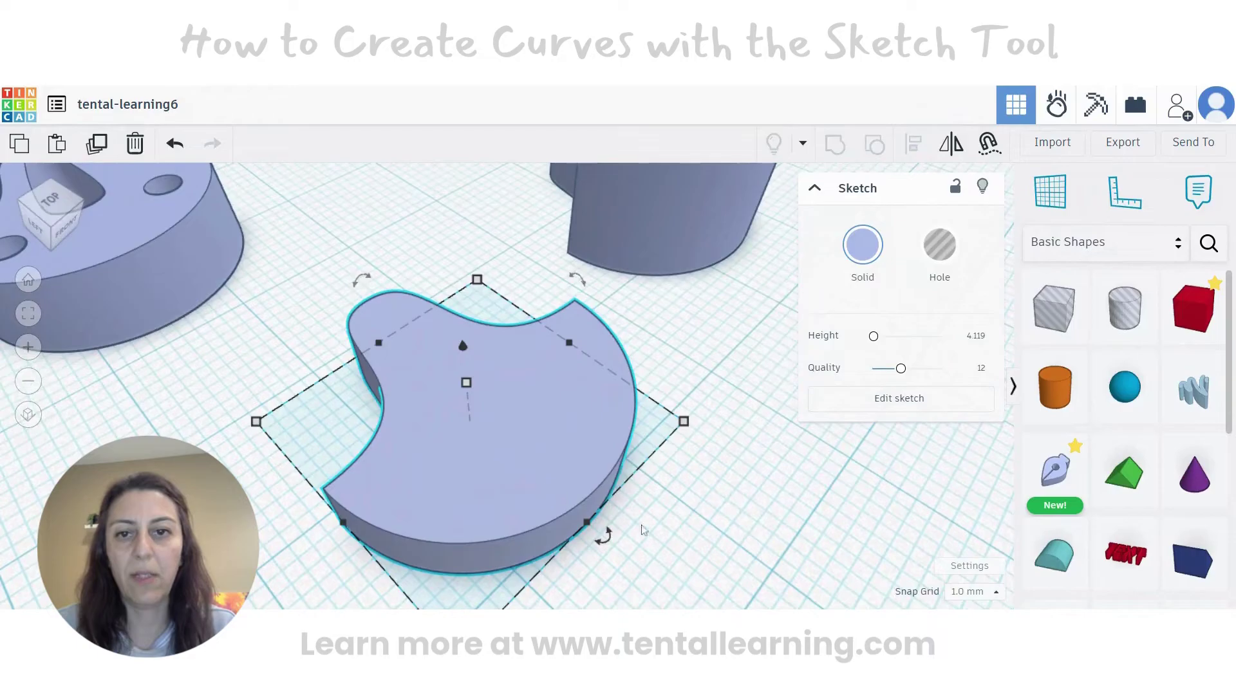
pyautogui.moveTo(643, 530)
pyautogui.mouseDown(button='right')
pyautogui.moveTo(577, 538)
pyautogui.moveTo(525, 501)
pyautogui.mouseUp(button='right')
pyautogui.moveTo(368, 420)
pyautogui.mouseDown(button='middle')
pyautogui.moveTo(523, 435)
pyautogui.moveTo(506, 435)
pyautogui.mouseUp(button='middle')
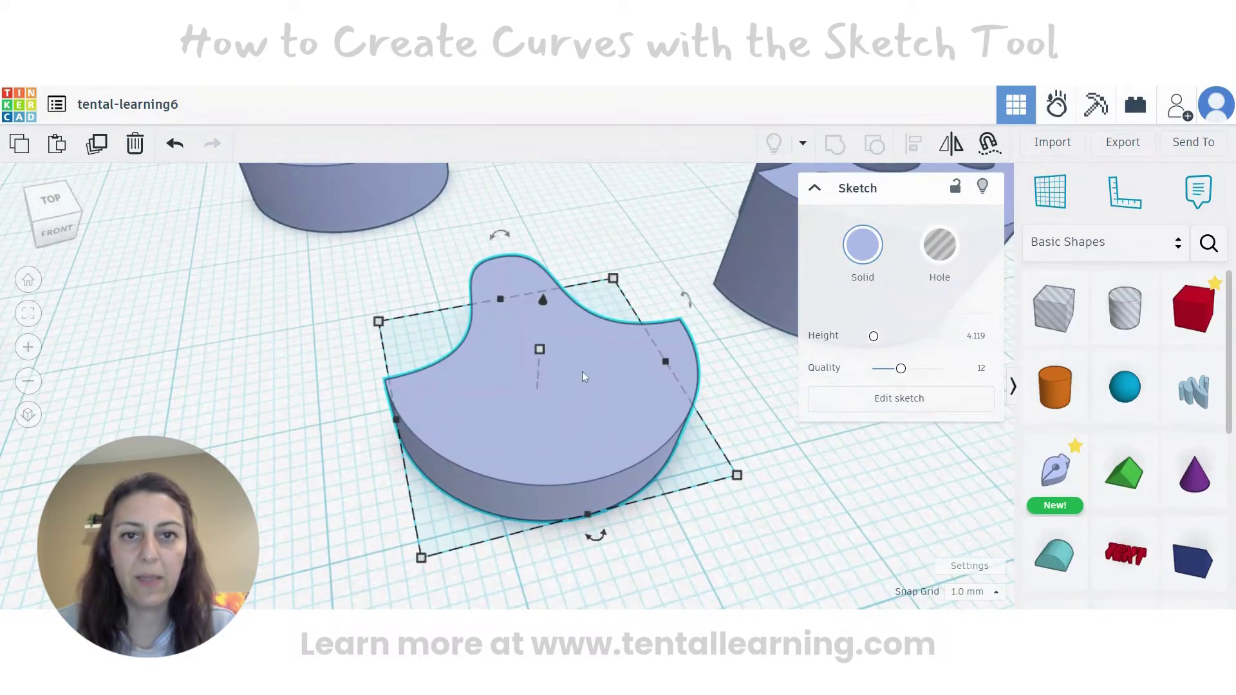
pyautogui.moveTo(582, 372); pyautogui.dragTo(398, 515, button='middle')
pyautogui.moveTo(621, 434)
pyautogui.mouseDown(button='right')
pyautogui.moveTo(595, 485)
pyautogui.moveTo(608, 455)
pyautogui.mouseUp(button='right')
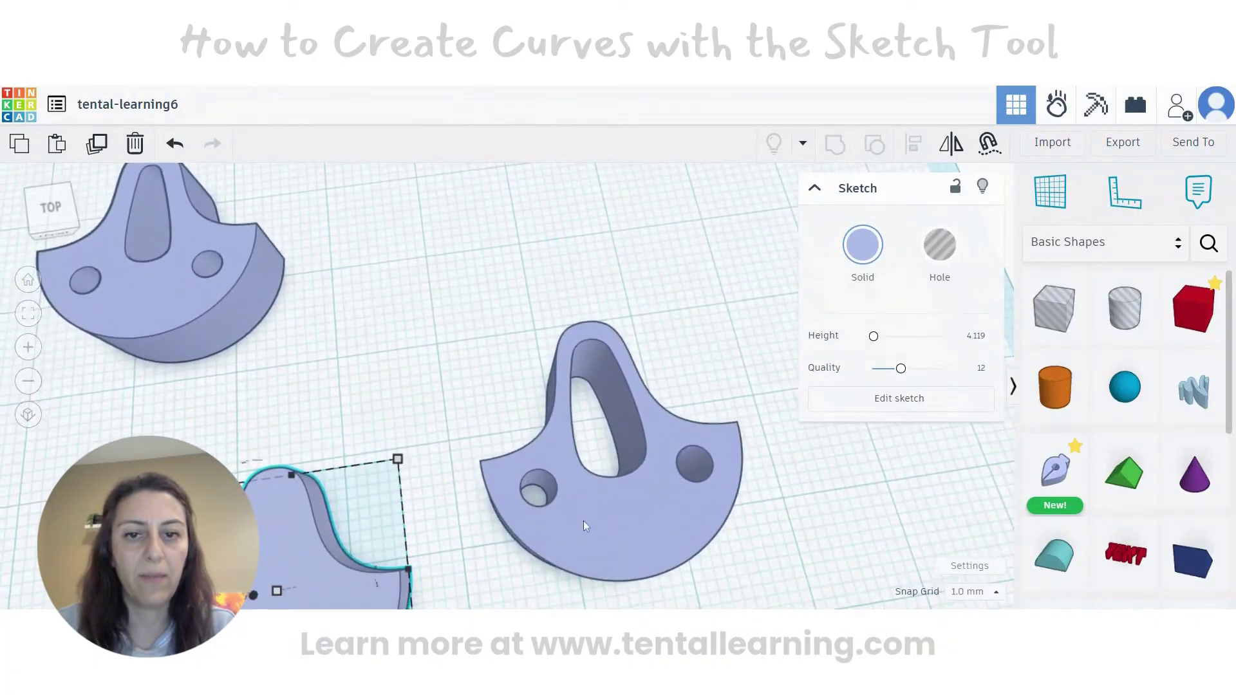
pyautogui.moveTo(586, 555)
pyautogui.mouseDown(button='middle')
pyautogui.moveTo(655, 453)
pyautogui.moveTo(706, 425)
pyautogui.mouseUp(button='middle')
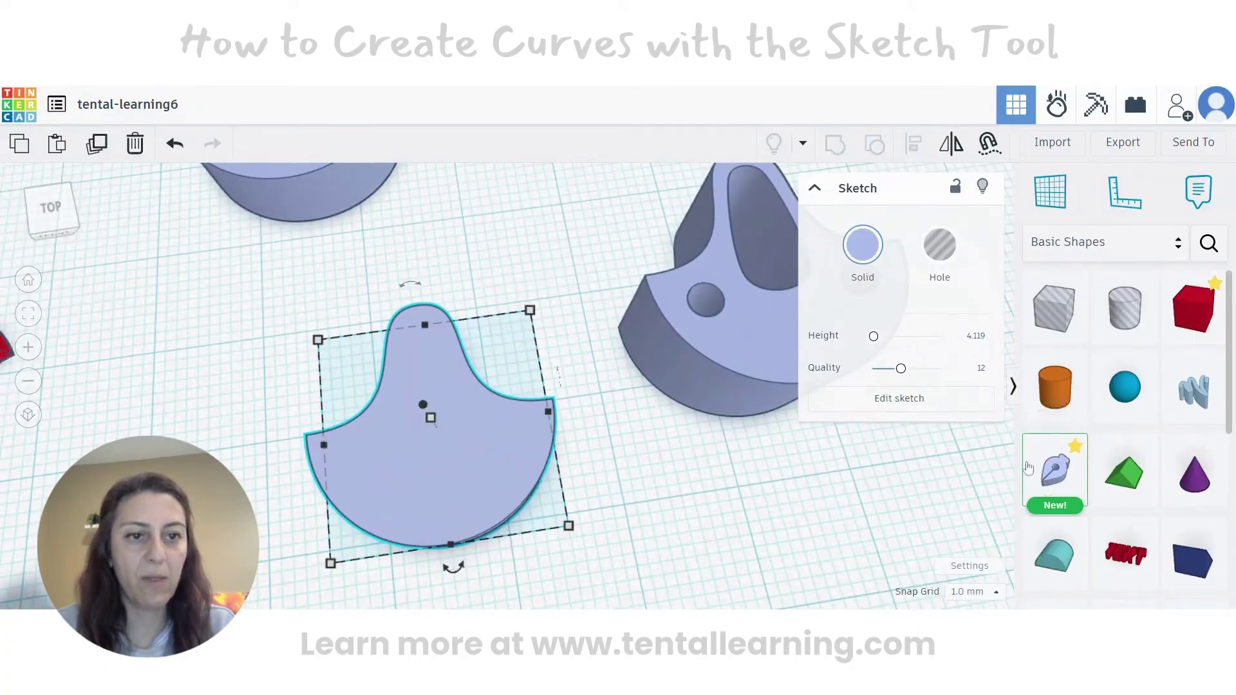
# - Start a new sketch over the solid and draw a closed rectangle about 2 by 6 grid squares inside its neck
pyautogui.moveTo(1032, 468)
pyautogui.mouseDown()
pyautogui.moveTo(781, 408)
pyautogui.moveTo(575, 395)
pyautogui.moveTo(444, 426)
pyautogui.mouseUp()
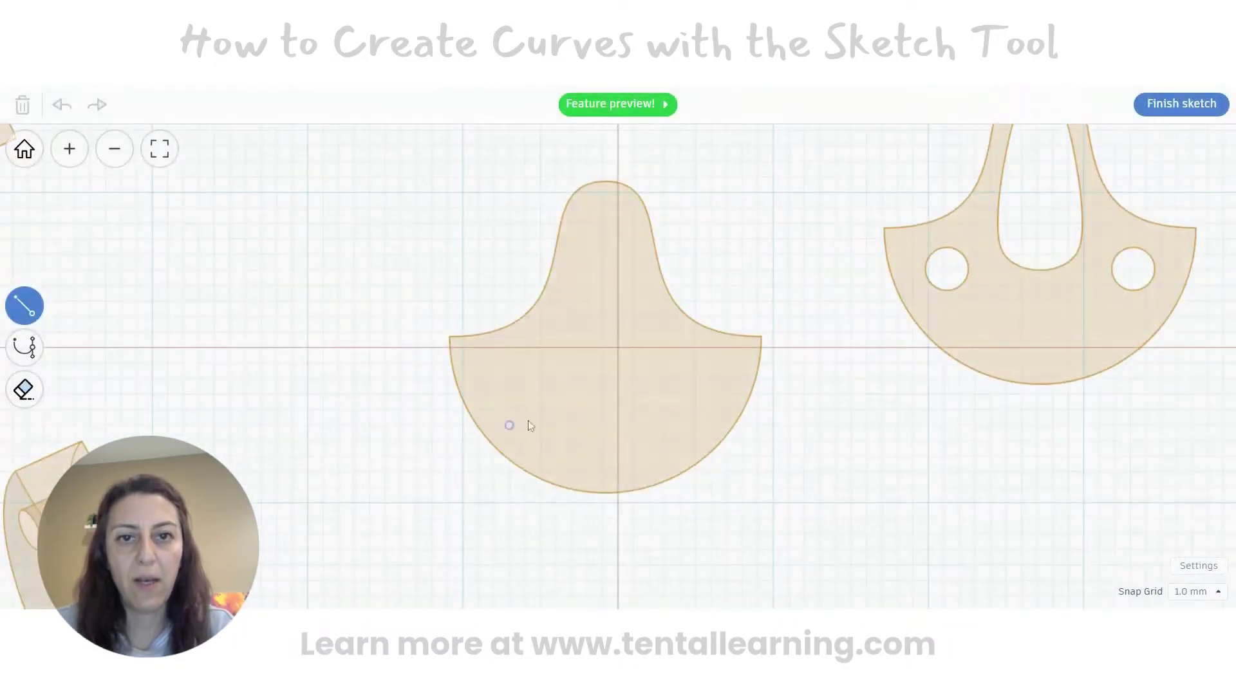
pyautogui.scroll(2, 560, 402)
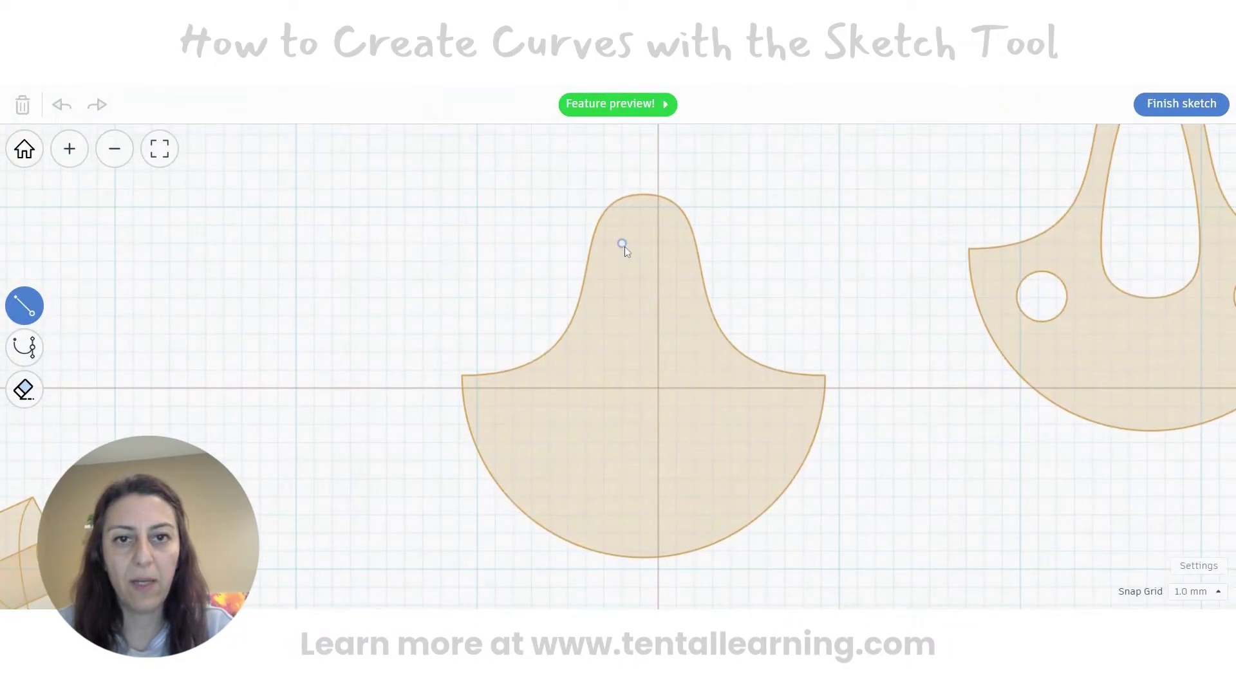
pyautogui.click(658, 351)
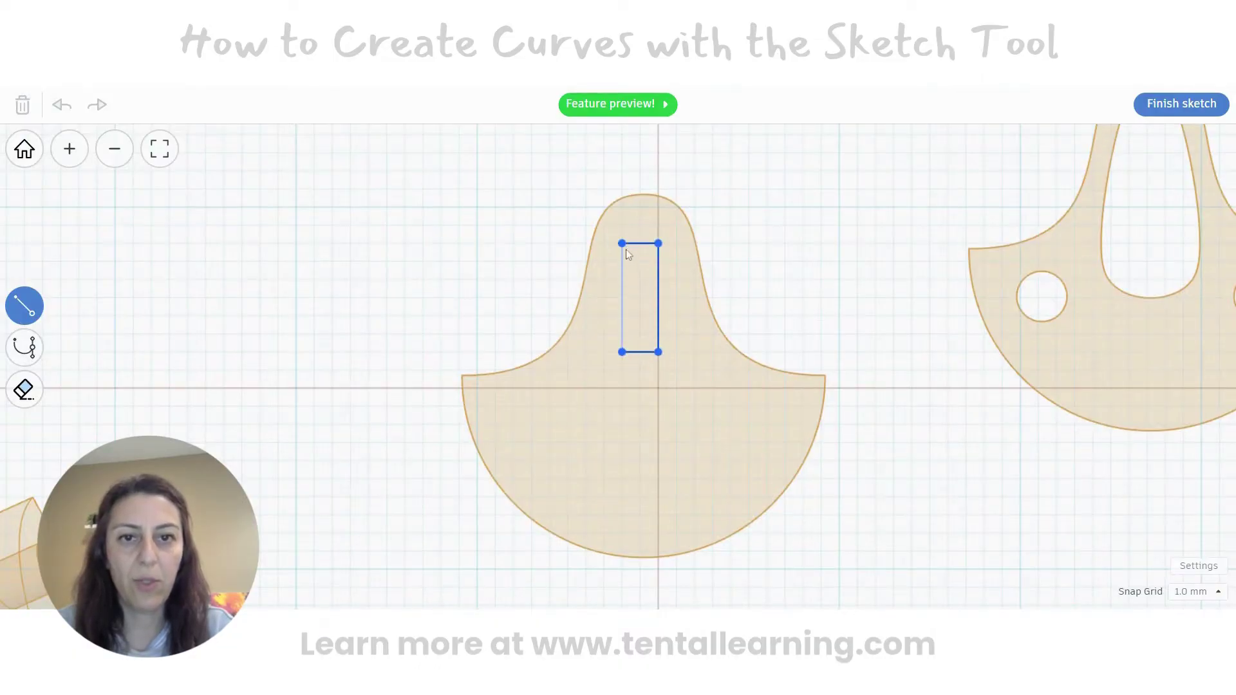
pyautogui.click(623, 245)
# - Move the rectangle's two lower points outward by one grid square each to form a symmetric trapezoid
pyautogui.scroll(1, 736, 400)
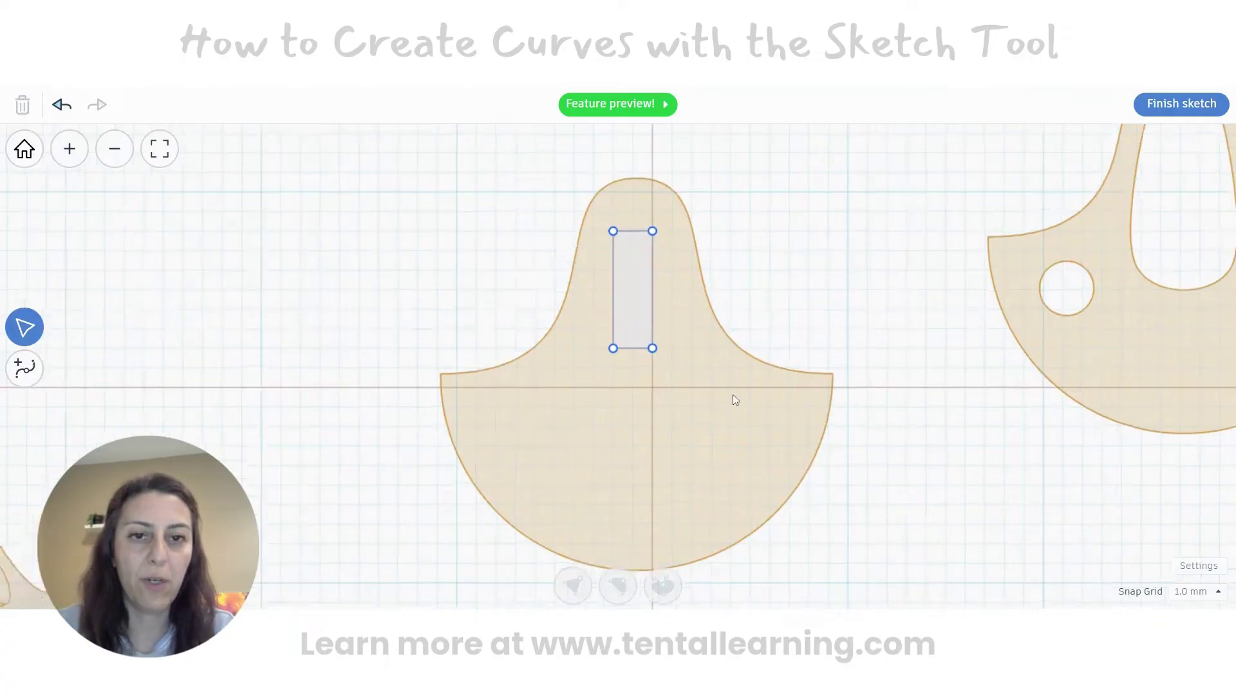
pyautogui.scroll(1, 735, 400)
pyautogui.click(623, 333)
pyautogui.moveTo(623, 333); pyautogui.dragTo(649, 335)
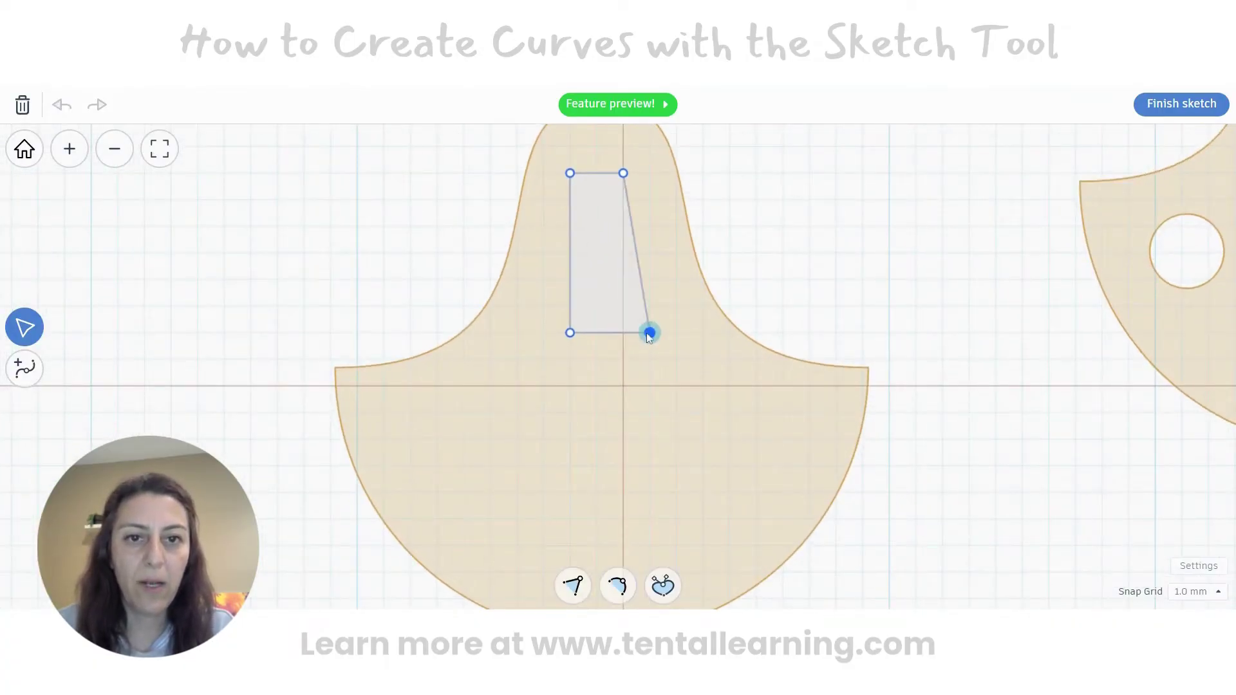
pyautogui.moveTo(570, 333); pyautogui.dragTo(555, 335)
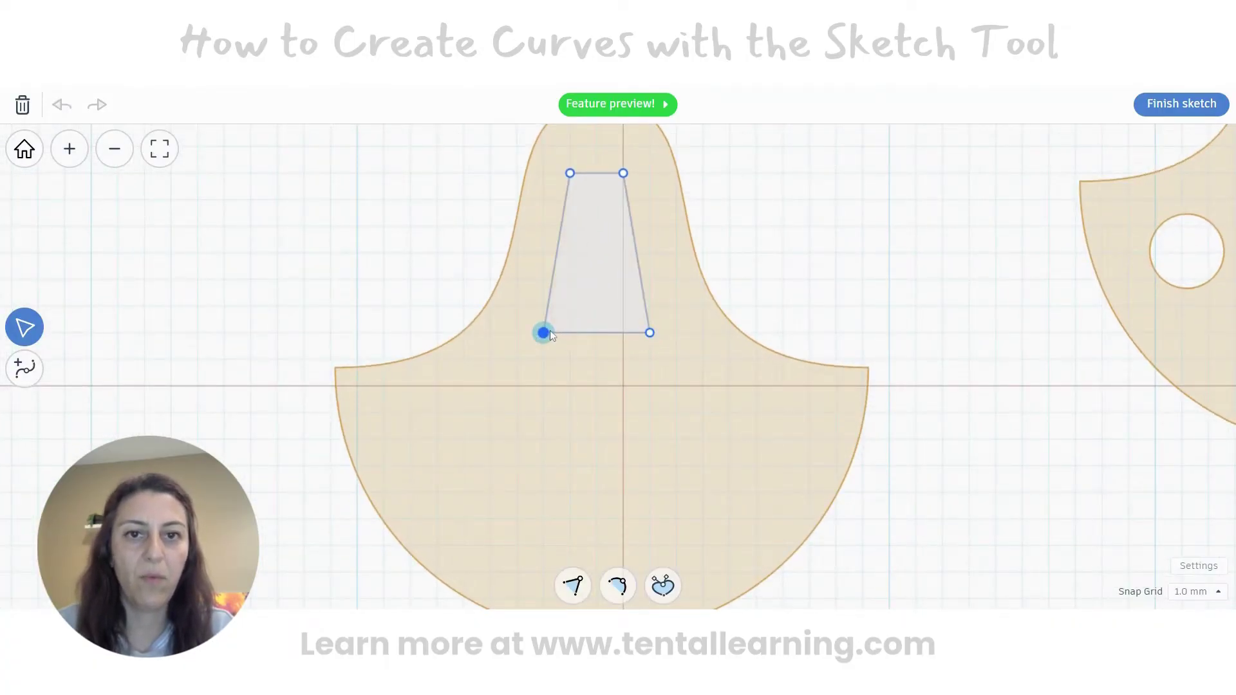
pyautogui.moveTo(733, 348); pyautogui.dragTo(787, 357, button='middle')
pyautogui.scroll(-2, 769, 416)
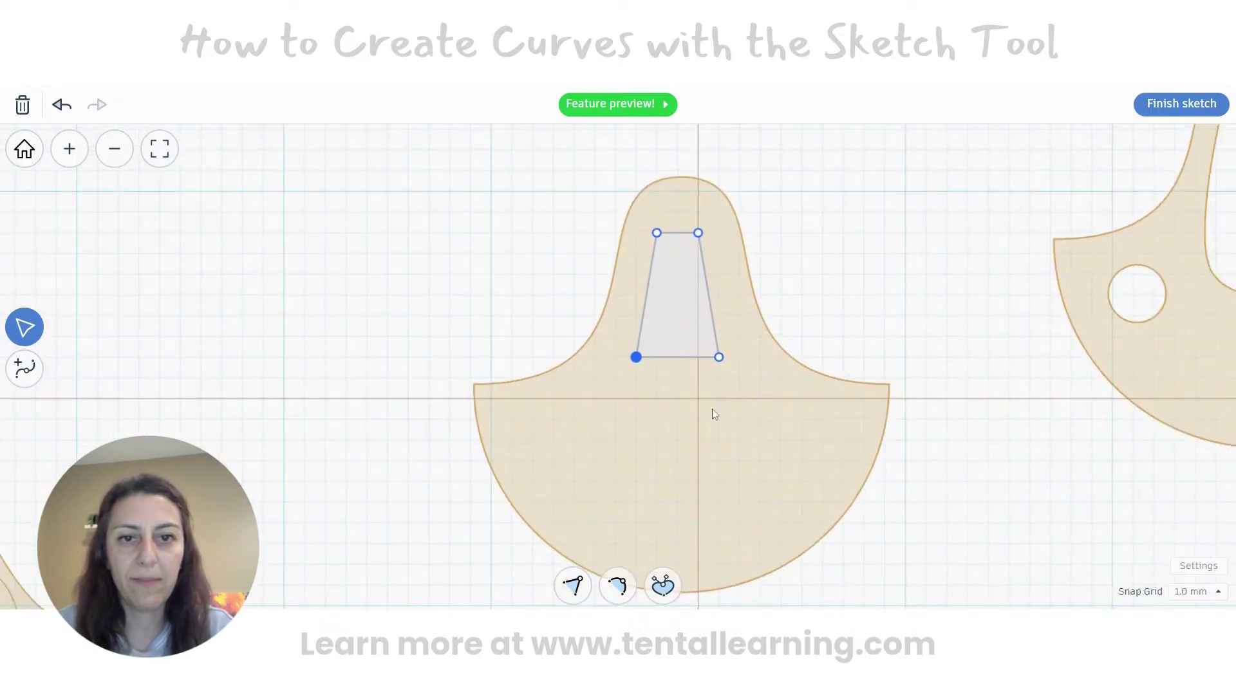
# - Select all four points of the trapezoid and convert them to smooth curves
pyautogui.click(570, 223)
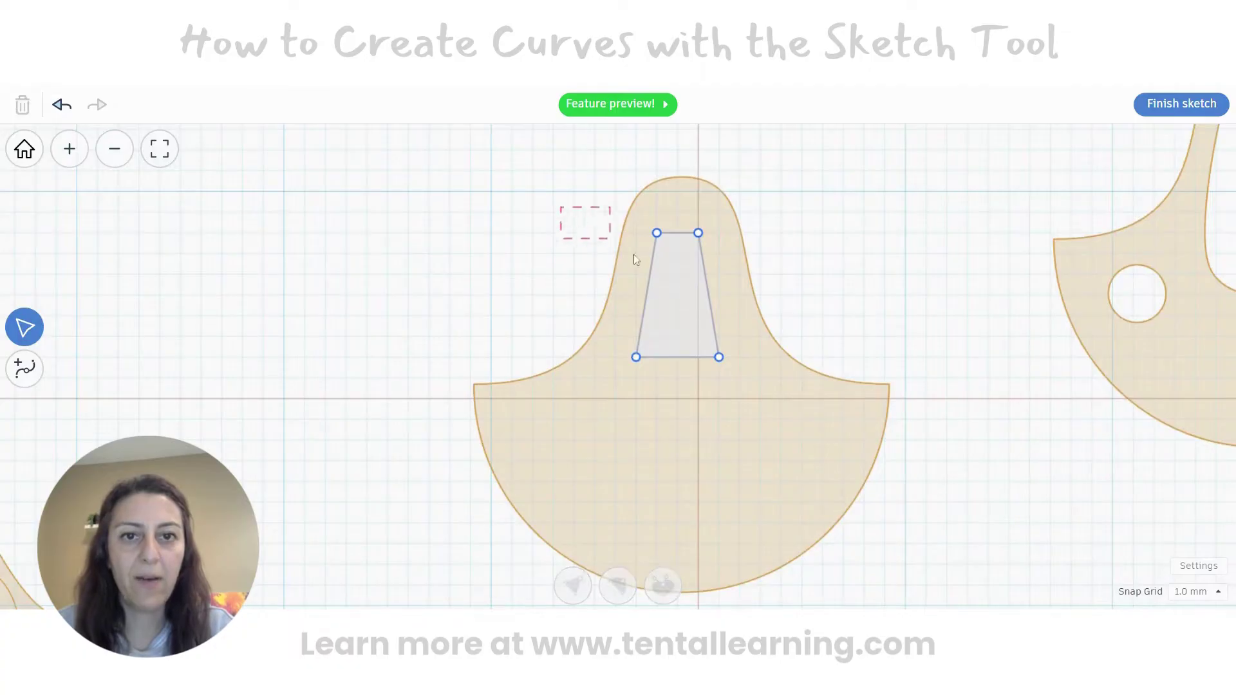
pyautogui.moveTo(635, 258); pyautogui.dragTo(771, 412)
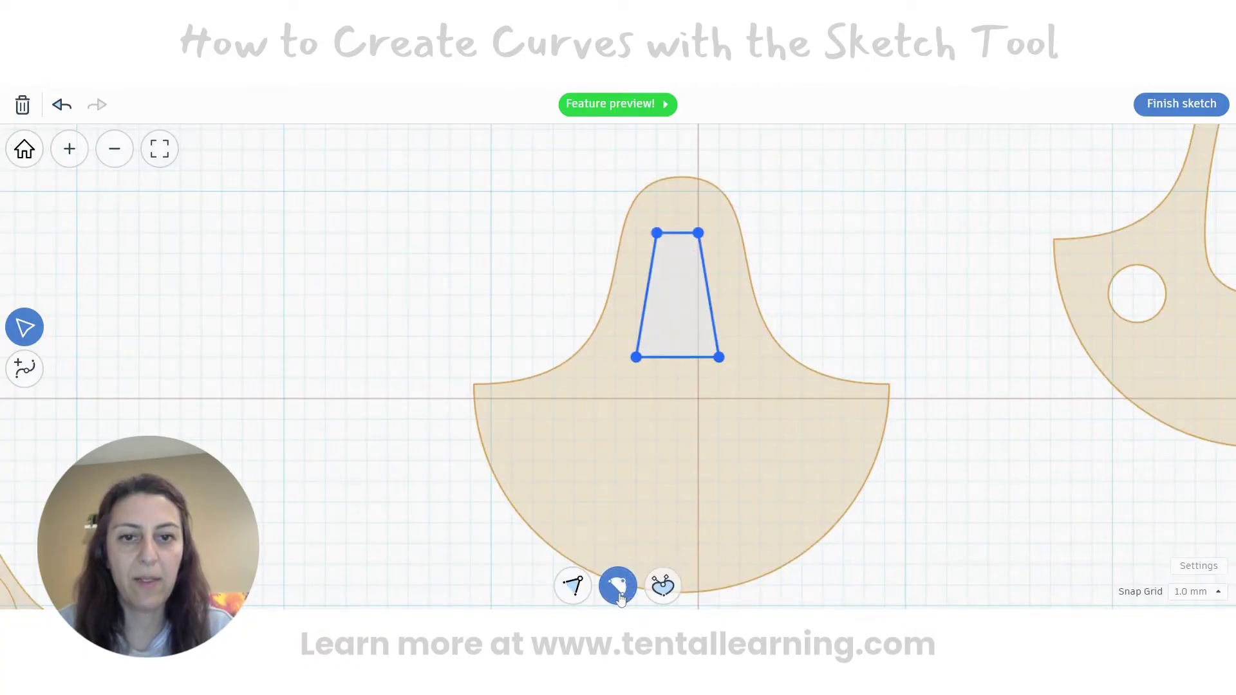
pyautogui.click(619, 596)
pyautogui.click(818, 253)
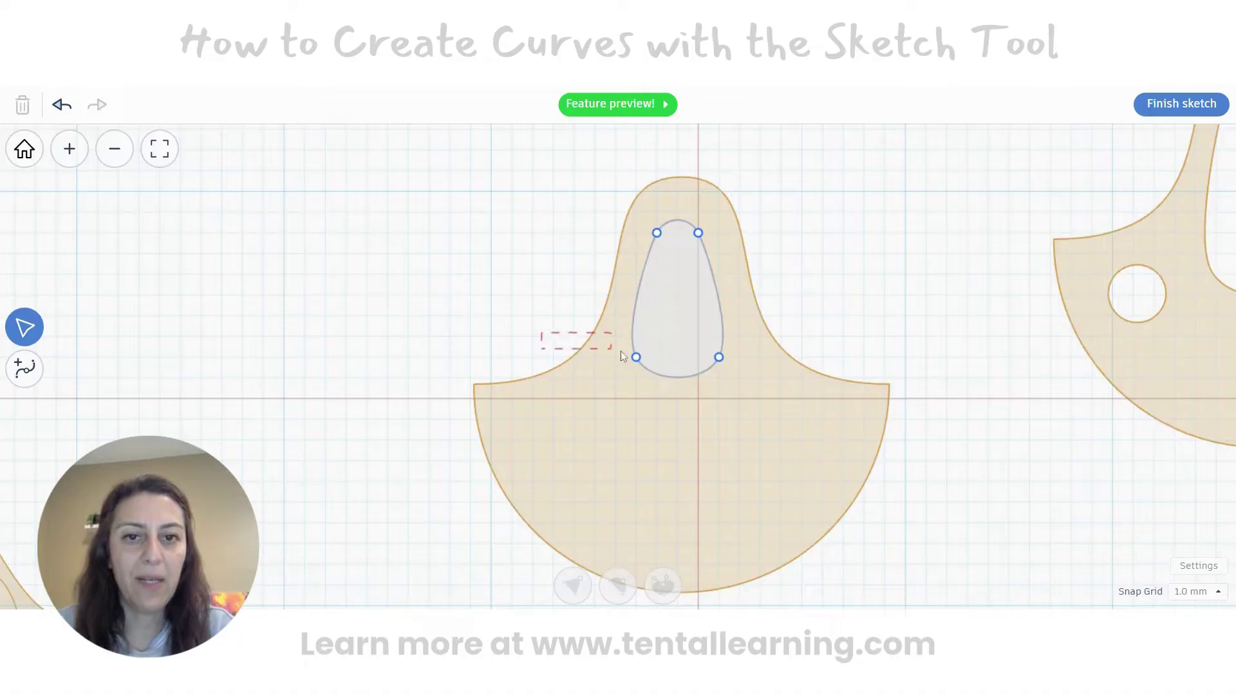
# - Move the two lower points of the rounded shape down two grid squares together, and finish the sketch
pyautogui.moveTo(621, 353); pyautogui.dragTo(827, 392)
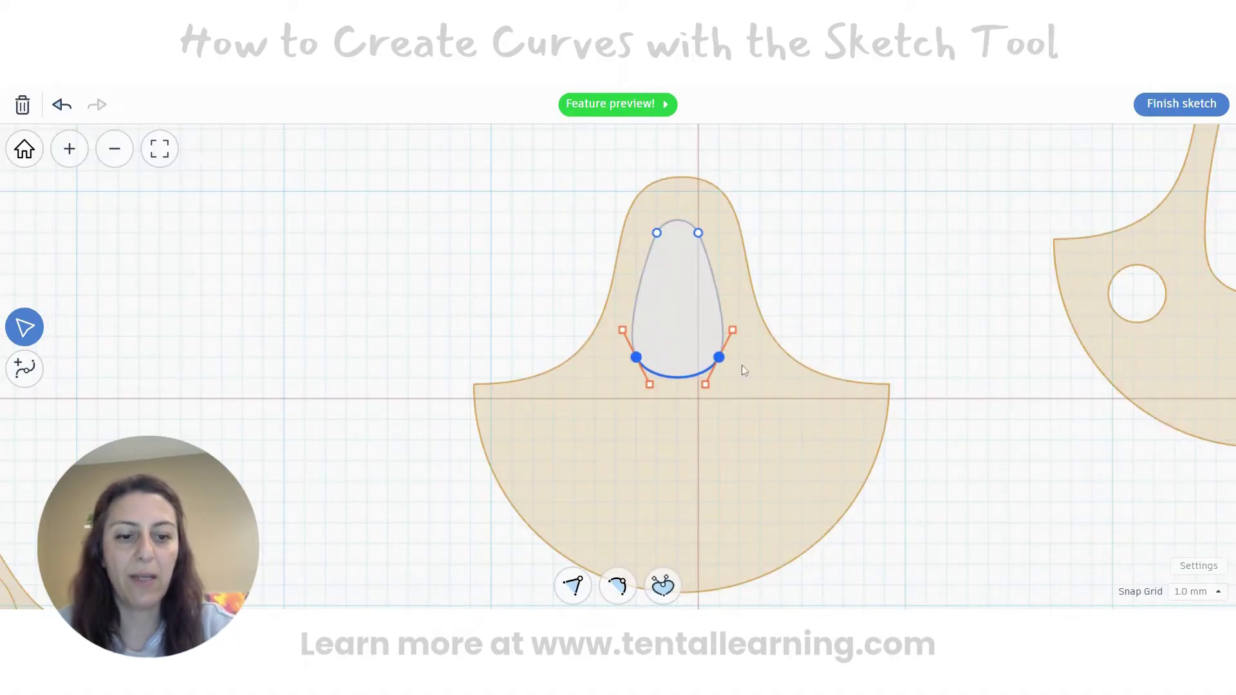
pyautogui.press('Down')
pyautogui.press('Down')
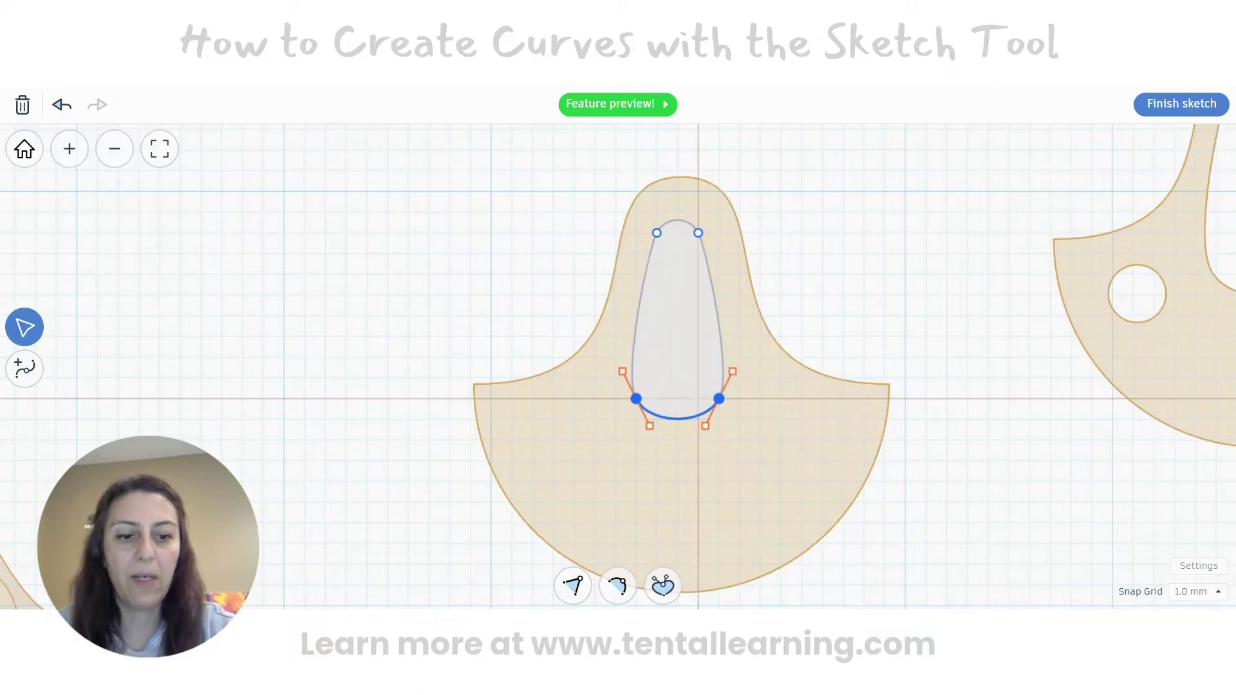
pyautogui.press('Up')
pyautogui.press('Up')
pyautogui.press('Down')
pyautogui.press('Down')
pyautogui.press('Down')
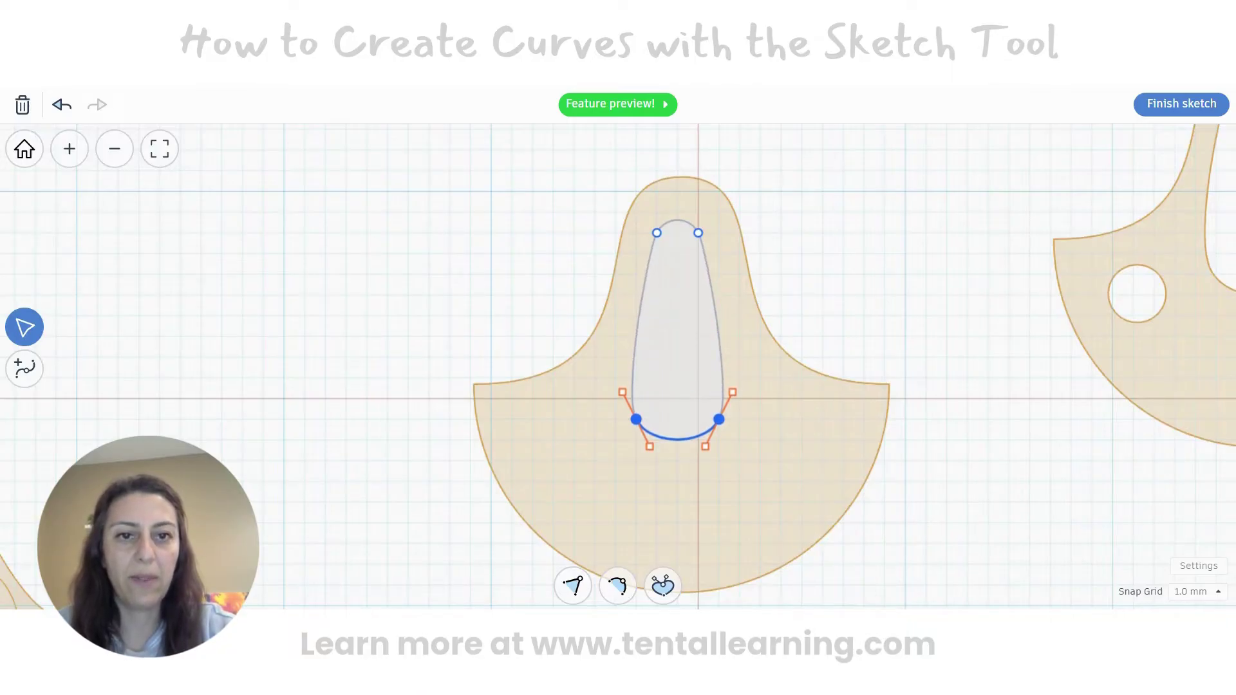
pyautogui.press('Up')
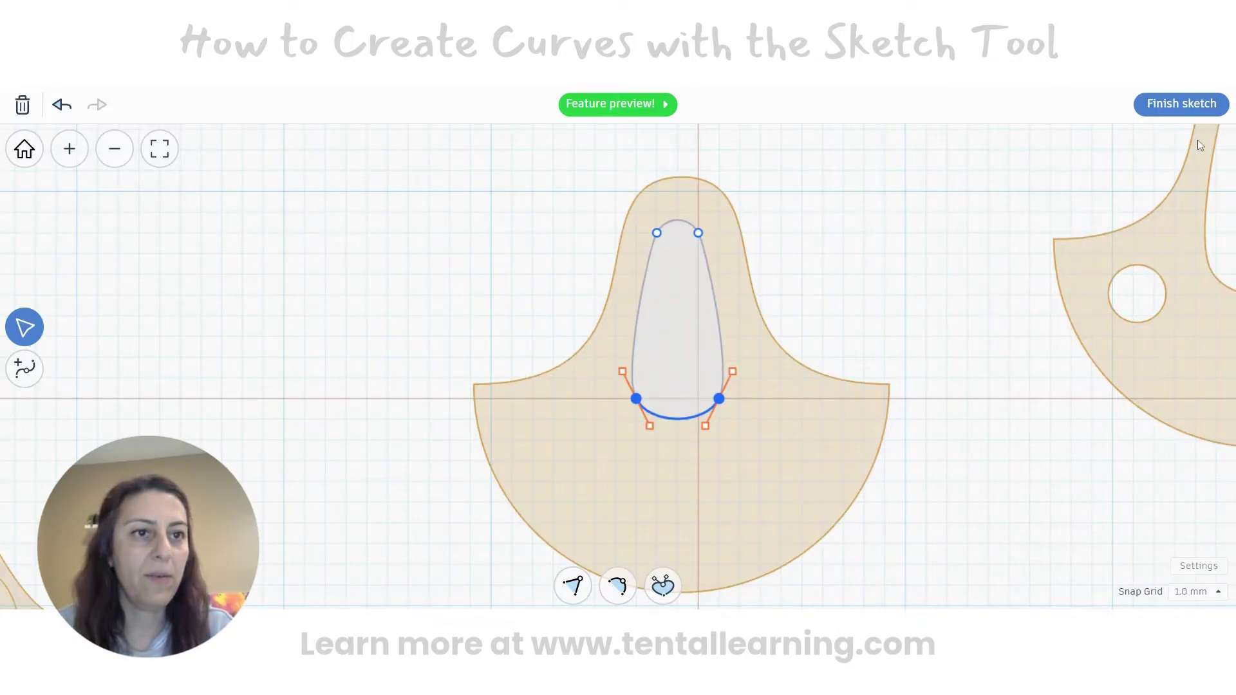
pyautogui.click(1164, 114)
# - Reduce the height of the new teardrop-shaped solid in the neck of the base shape
pyautogui.moveTo(548, 529)
pyautogui.mouseDown(button='right')
pyautogui.moveTo(722, 468)
pyautogui.moveTo(908, 491)
pyautogui.moveTo(550, 525)
pyautogui.moveTo(699, 487)
pyautogui.mouseUp(button='right')
pyautogui.scroll(1, 589, 487)
pyautogui.moveTo(567, 331)
pyautogui.mouseDown(button='right')
pyautogui.moveTo(604, 374)
pyautogui.moveTo(640, 366)
pyautogui.mouseUp(button='right')
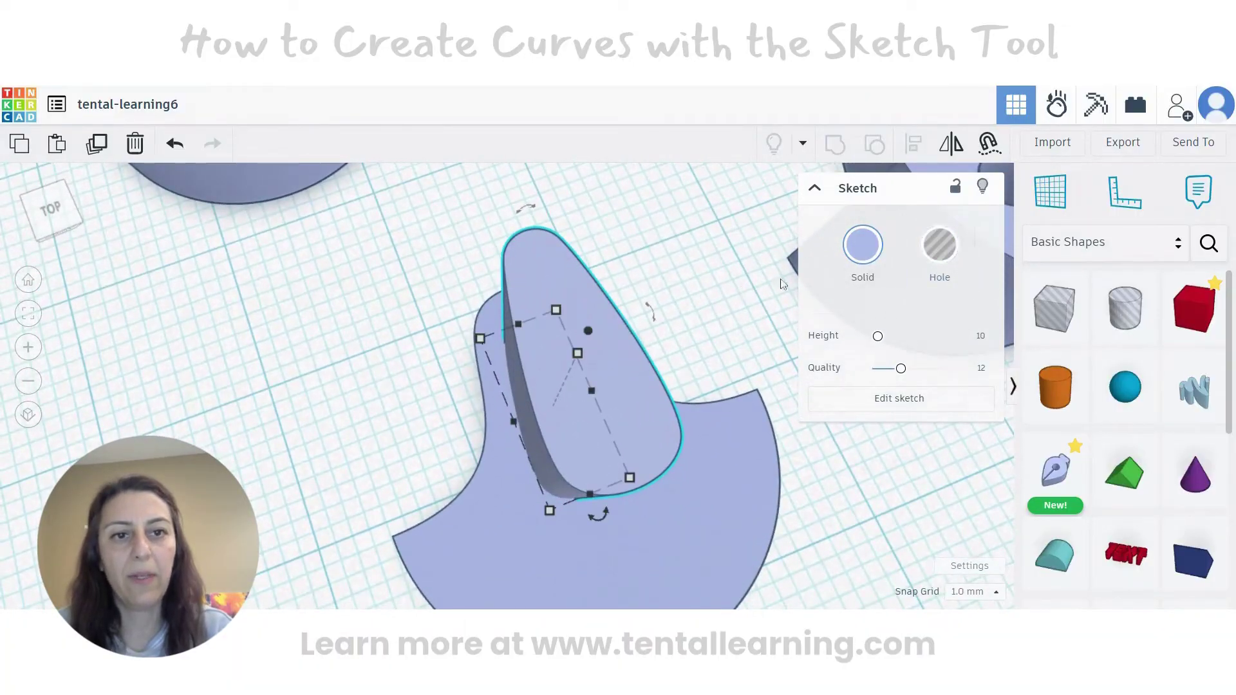
pyautogui.scroll(-3, 695, 360)
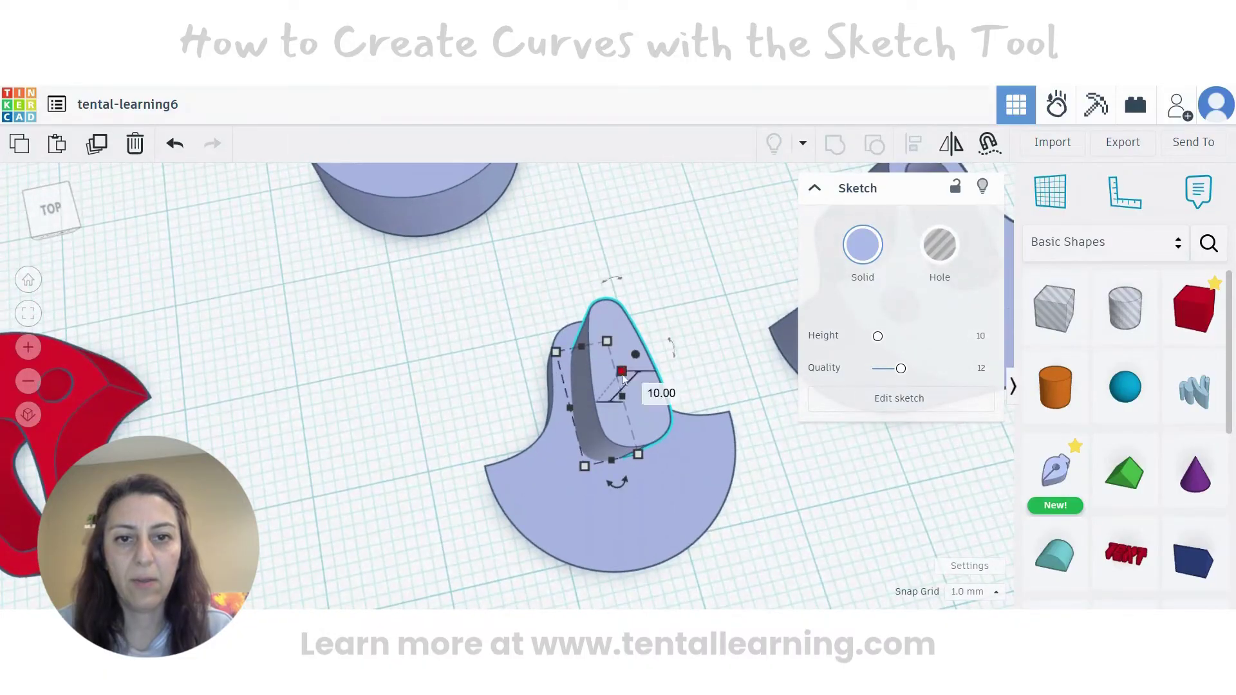
pyautogui.moveTo(596, 466)
pyautogui.mouseDown(button='right')
pyautogui.moveTo(726, 465)
pyautogui.moveTo(678, 222)
pyautogui.mouseUp(button='right')
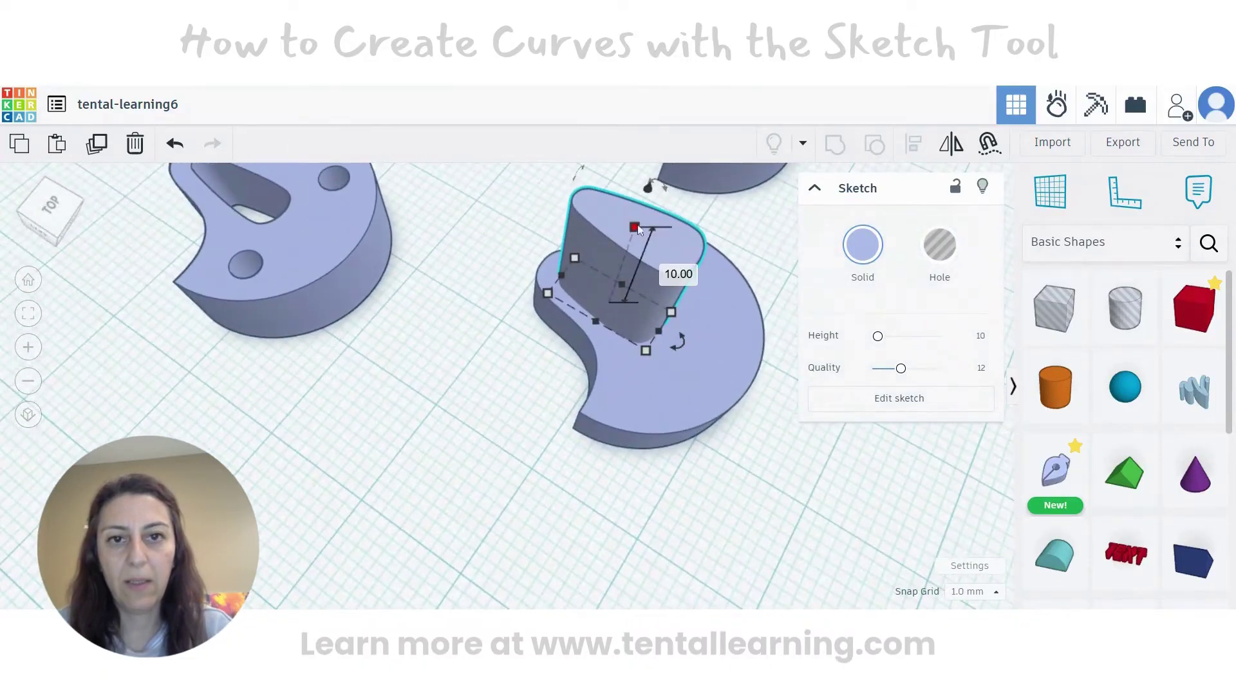
pyautogui.moveTo(635, 227); pyautogui.dragTo(621, 283)
pyautogui.moveTo(783, 470); pyautogui.dragTo(589, 468, button='right')
pyautogui.moveTo(662, 353)
pyautogui.mouseDown(button='right')
pyautogui.moveTo(678, 288)
pyautogui.moveTo(623, 316)
pyautogui.mouseUp(button='right')
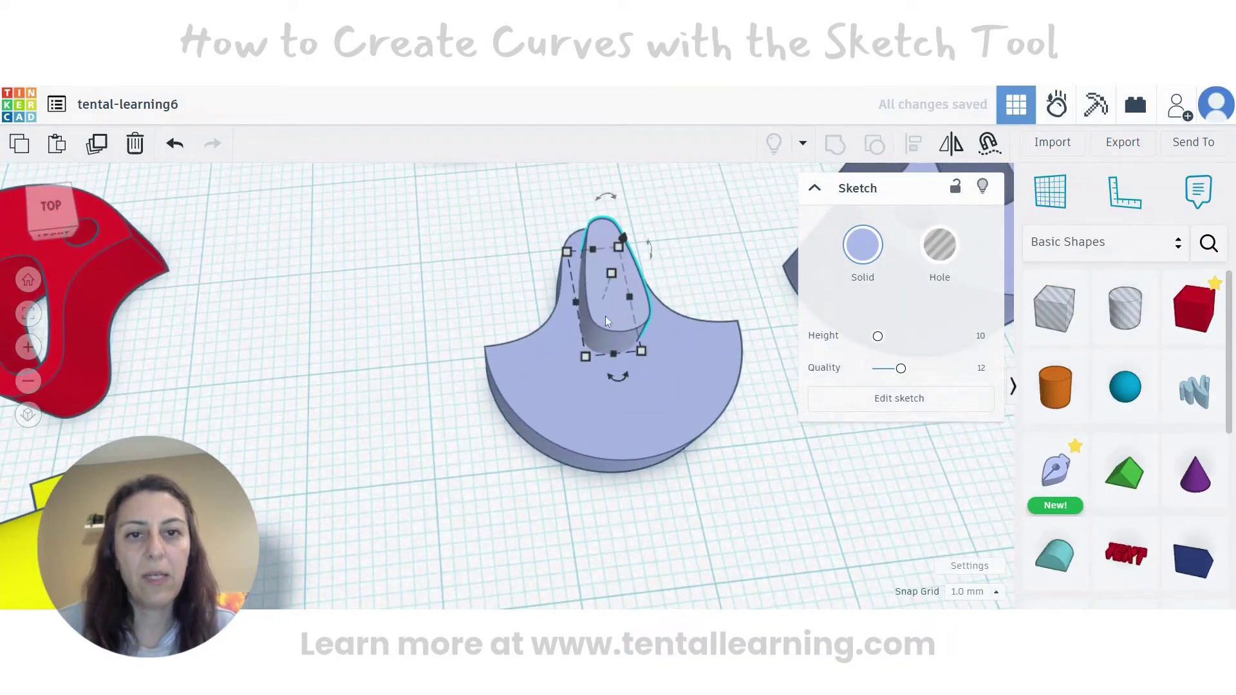
# - Select the teardrop-shaped solid together with the base shape and center-align them across their width
pyautogui.keyDown('shift'); pyautogui.click(544, 372); pyautogui.keyUp('shift')
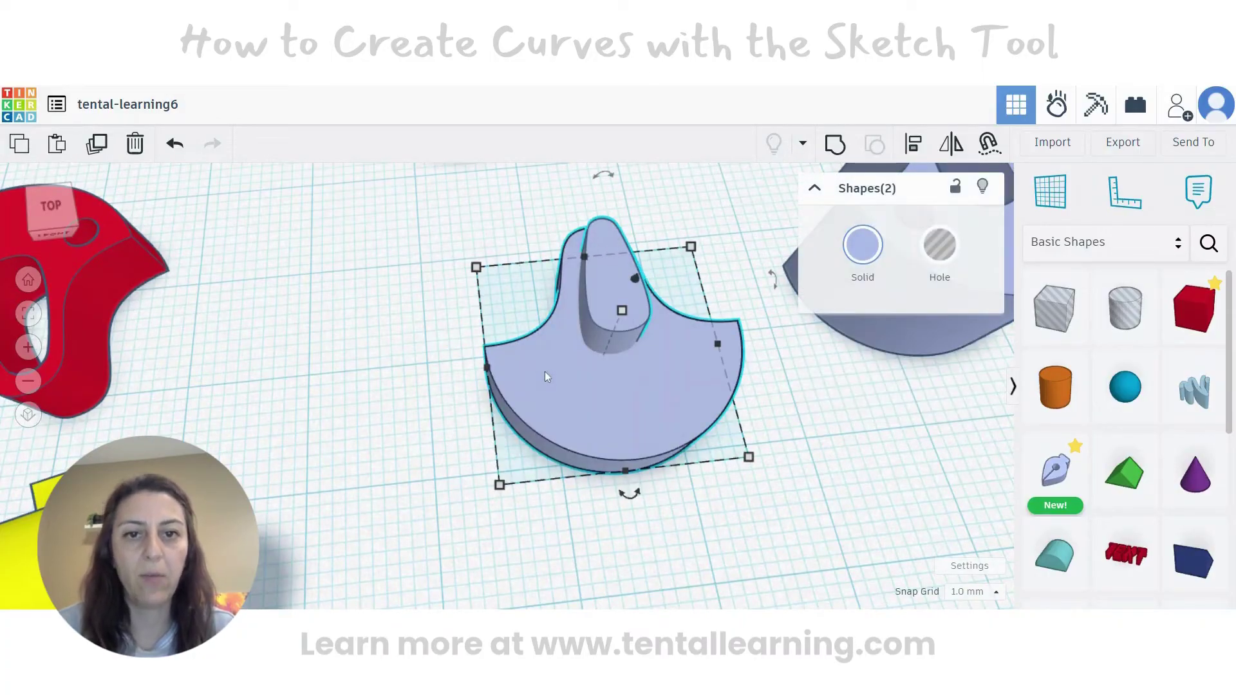
pyautogui.moveTo(796, 444); pyautogui.dragTo(706, 438, button='middle')
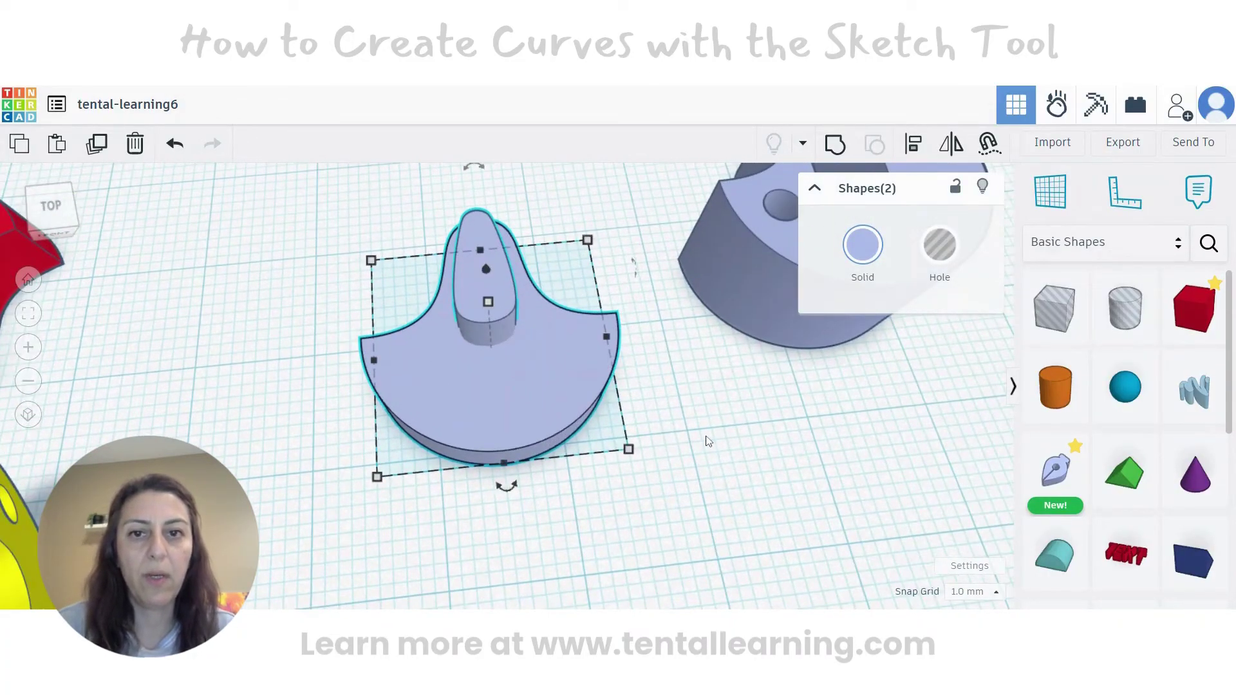
pyautogui.click(765, 477)
pyautogui.moveTo(300, 188)
pyautogui.mouseDown()
pyautogui.moveTo(470, 372)
pyautogui.moveTo(547, 480)
pyautogui.moveTo(523, 472)
pyautogui.moveTo(638, 502)
pyautogui.mouseUp()
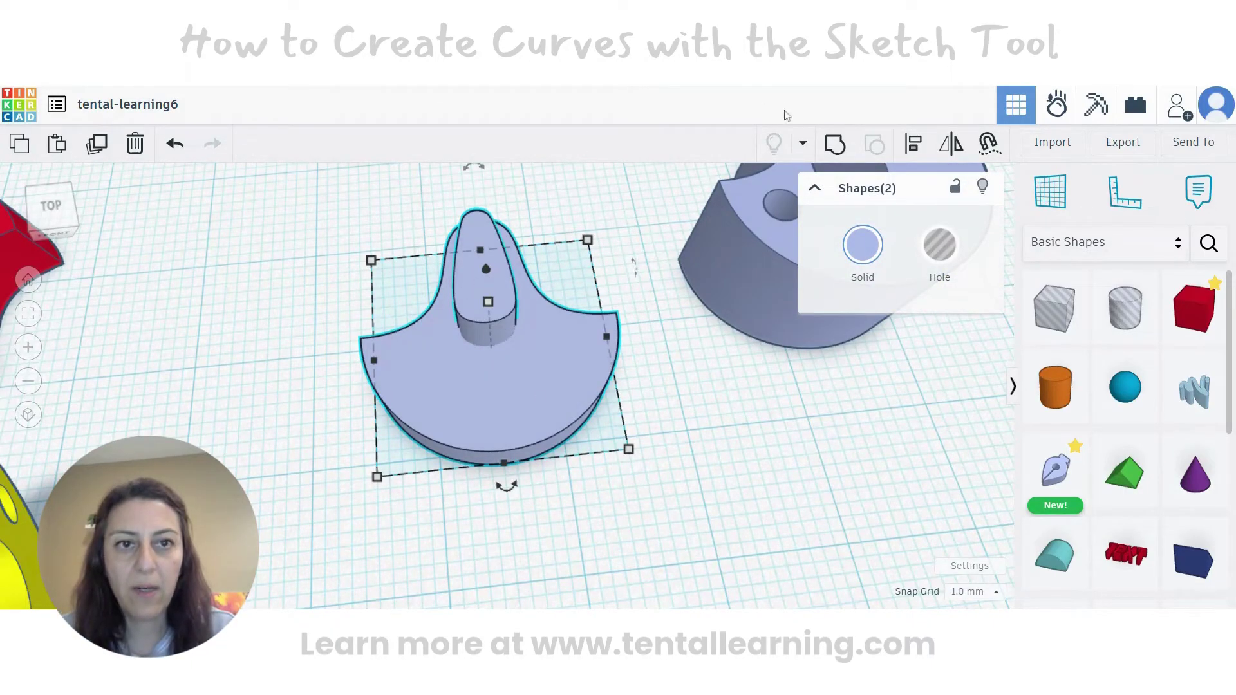
pyautogui.click(913, 144)
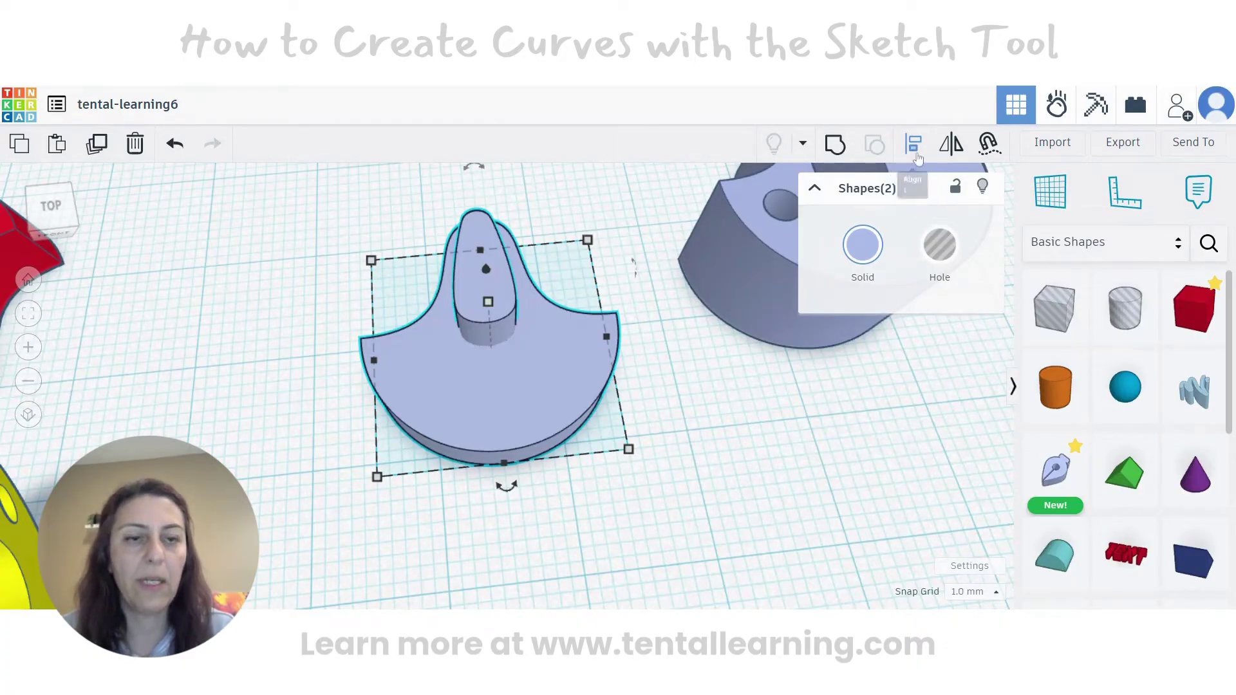
pyautogui.click(505, 476)
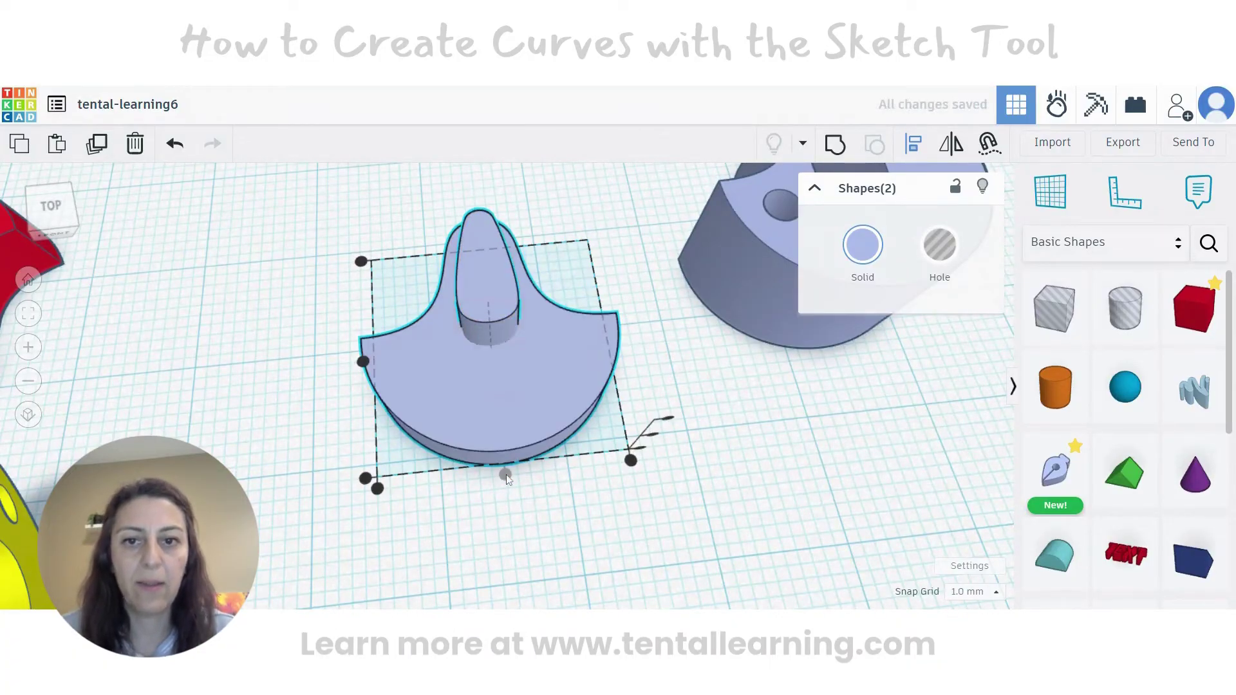
# - Examine the position of the teardrop-shaped solid on the base shape from above and from the side
pyautogui.moveTo(659, 495); pyautogui.dragTo(667, 538, button='right')
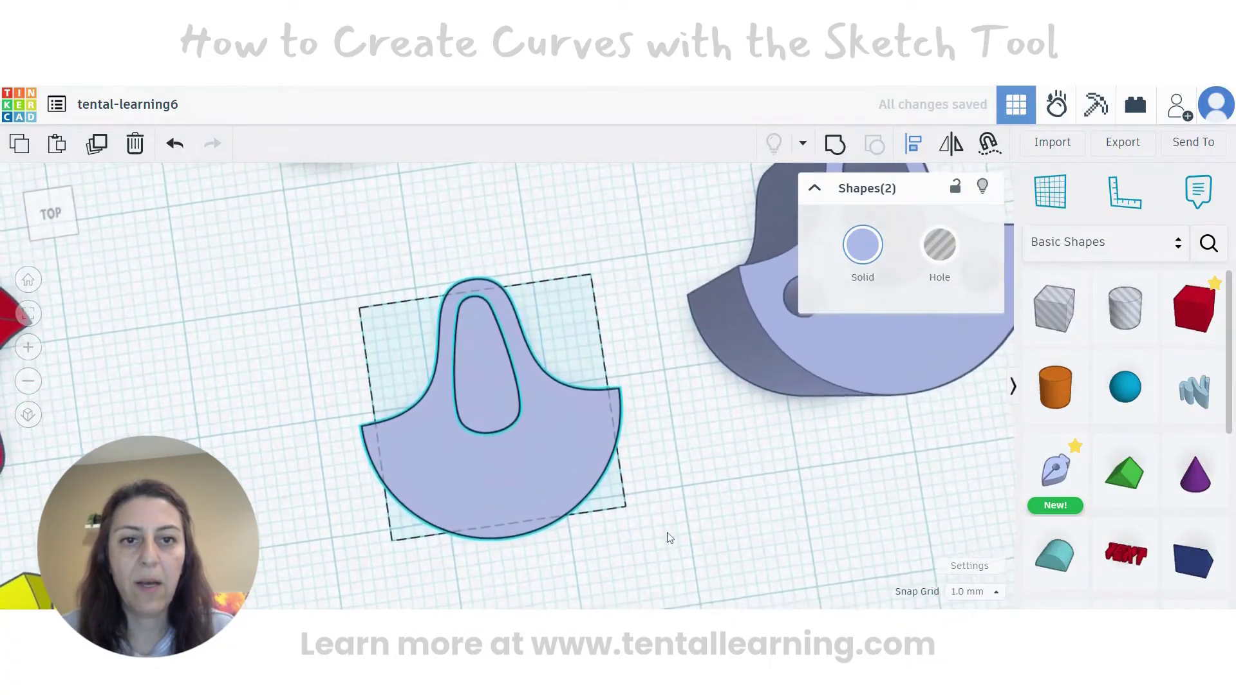
pyautogui.click(250, 403)
pyautogui.moveTo(309, 454)
pyautogui.mouseDown(button='right')
pyautogui.moveTo(353, 447)
pyautogui.moveTo(396, 482)
pyautogui.moveTo(480, 438)
pyautogui.mouseUp(button='right')
pyautogui.click(525, 334)
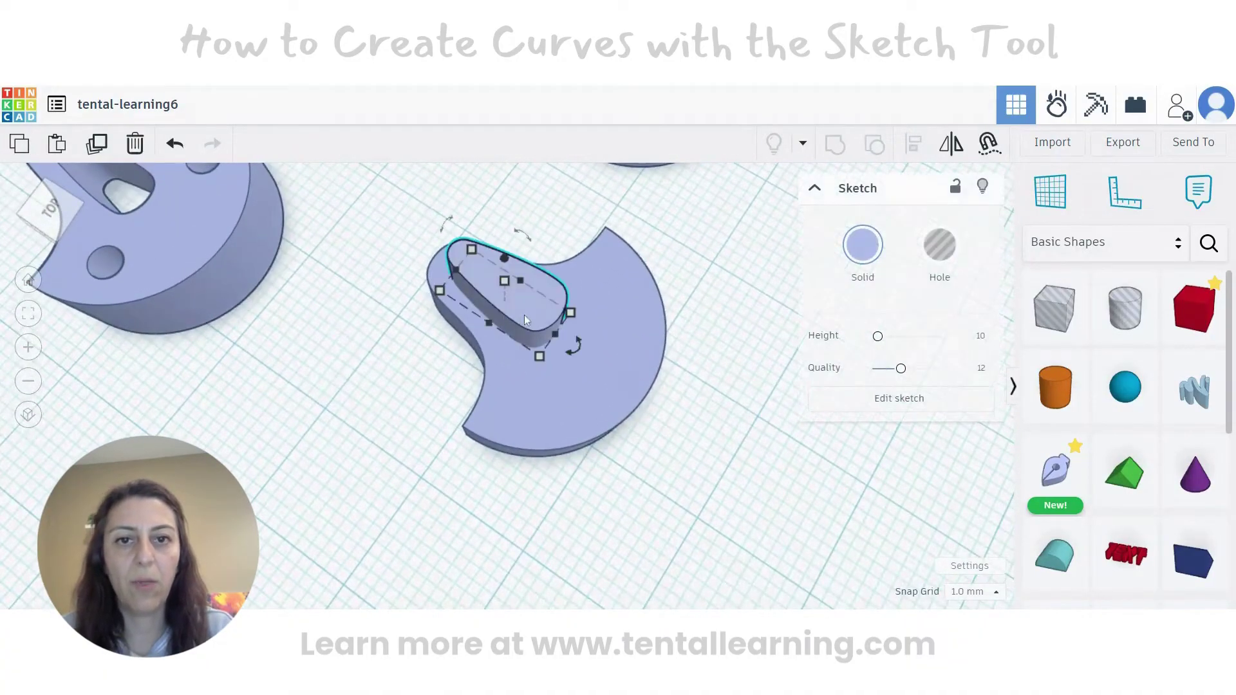
pyautogui.moveTo(669, 488); pyautogui.dragTo(547, 509, button='right')
pyautogui.moveTo(426, 249); pyautogui.dragTo(633, 499)
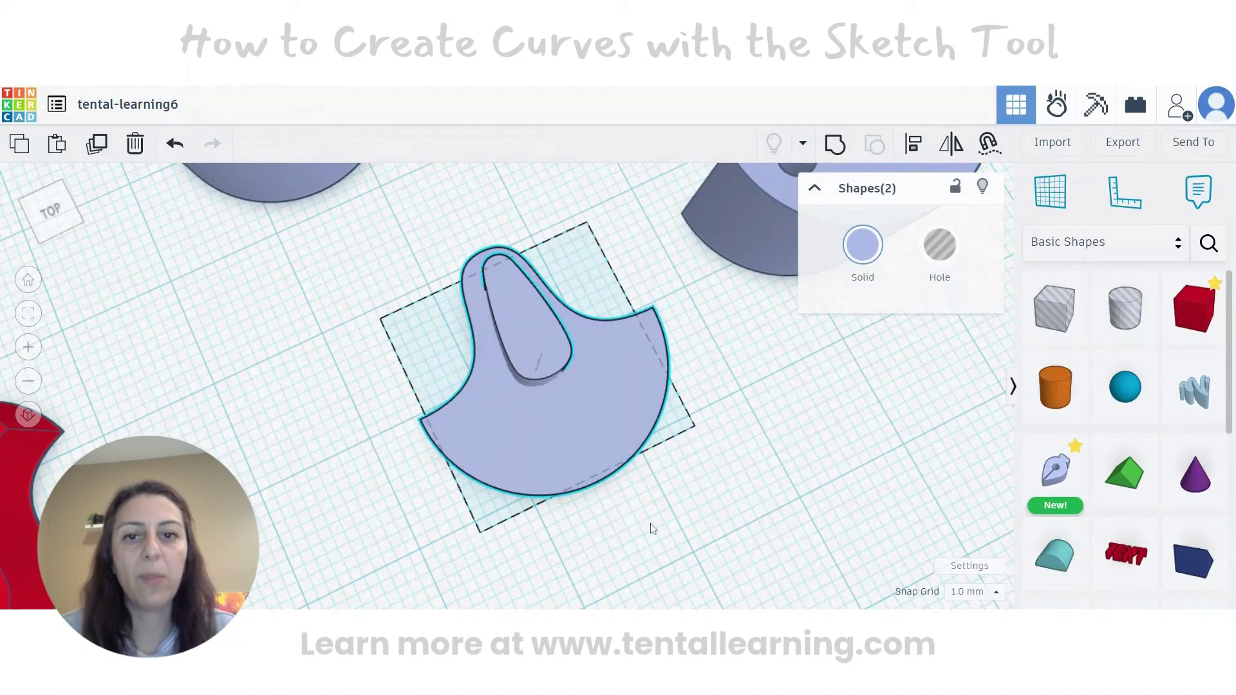
pyautogui.moveTo(650, 524); pyautogui.dragTo(565, 534, button='middle')
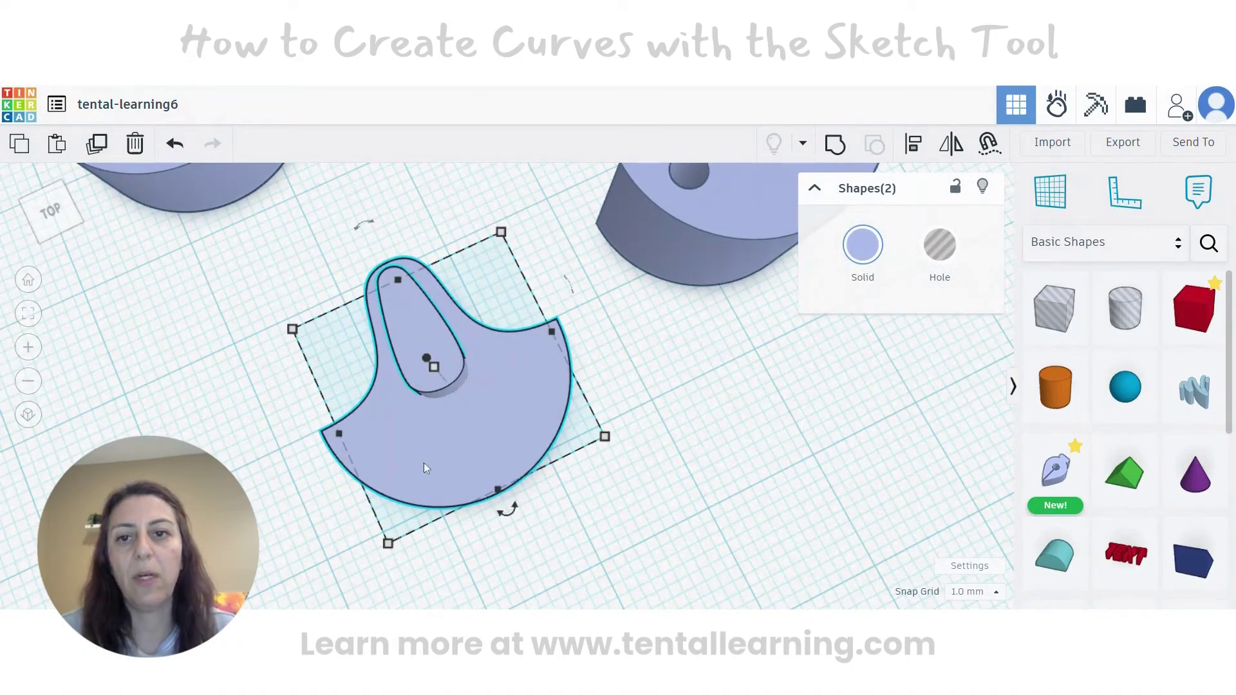
pyautogui.click(215, 416)
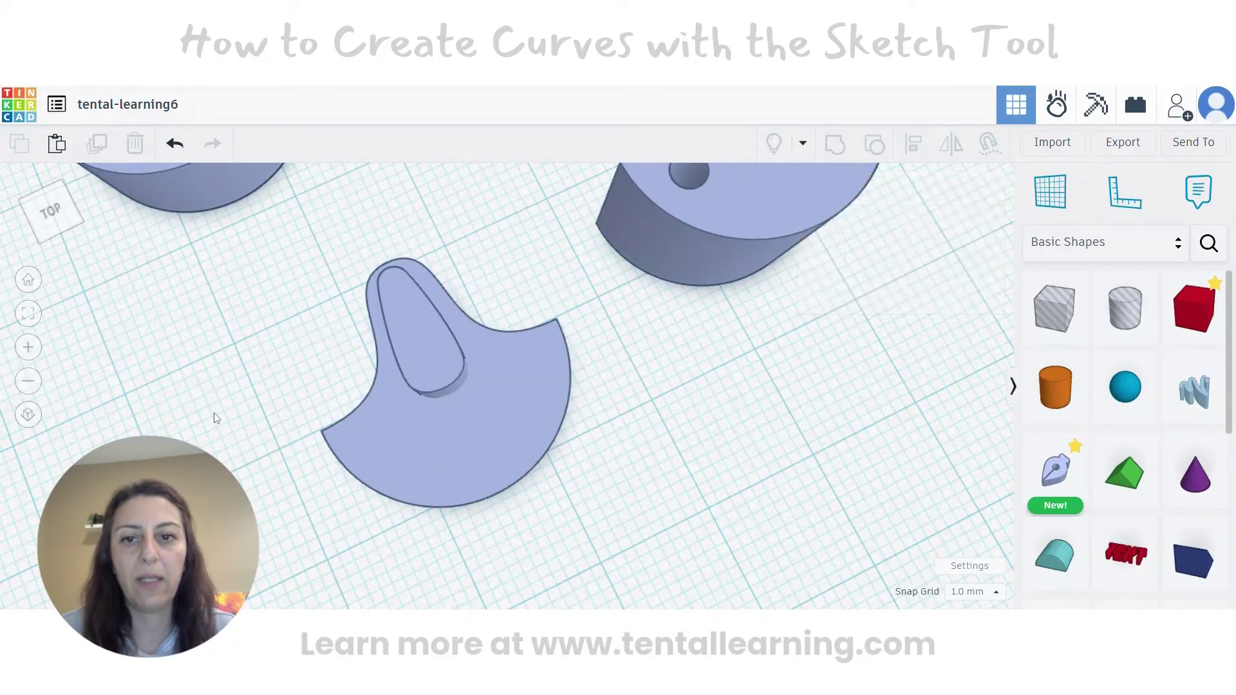
# - Turn the teardrop-shaped solid in the neck of the base shape into a hole
pyautogui.click(432, 362)
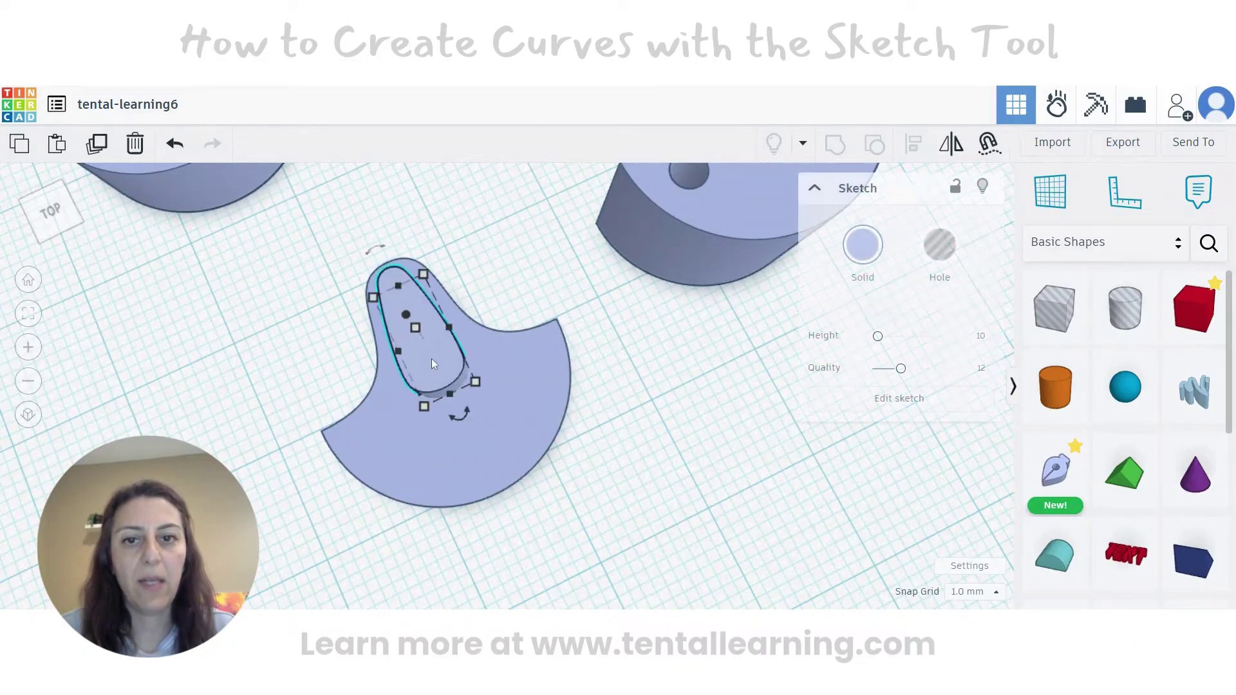
pyautogui.moveTo(430, 496); pyautogui.dragTo(566, 391, button='right')
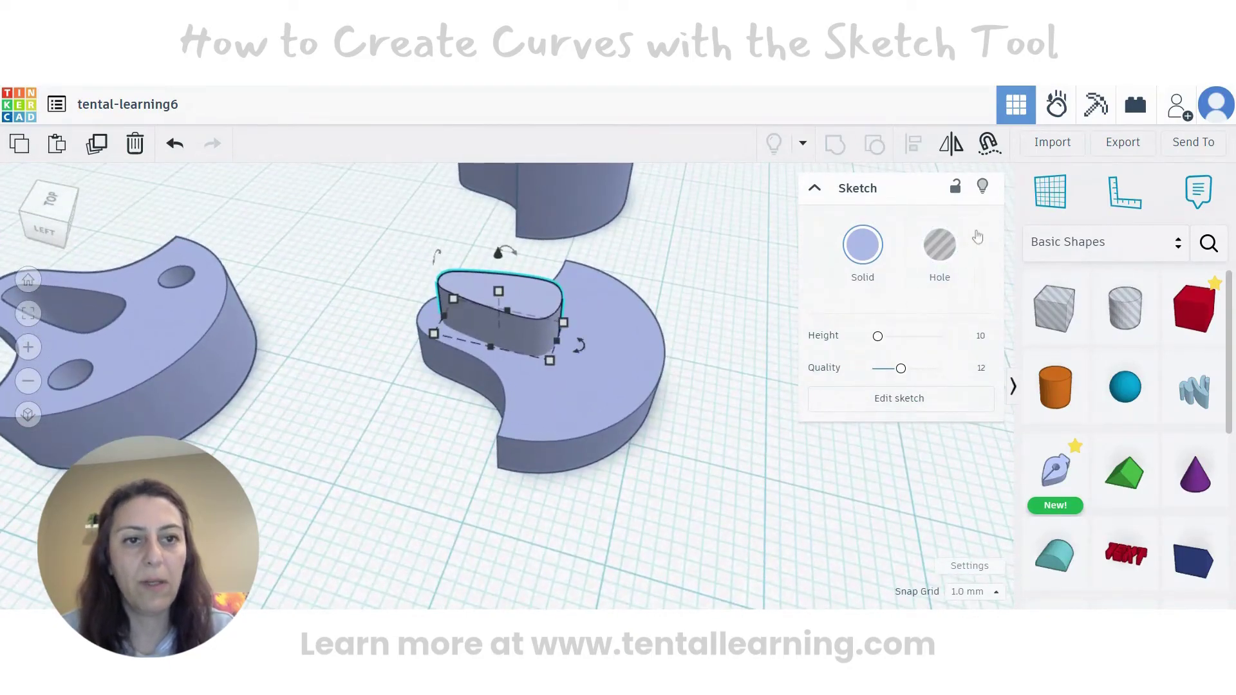
pyautogui.click(945, 258)
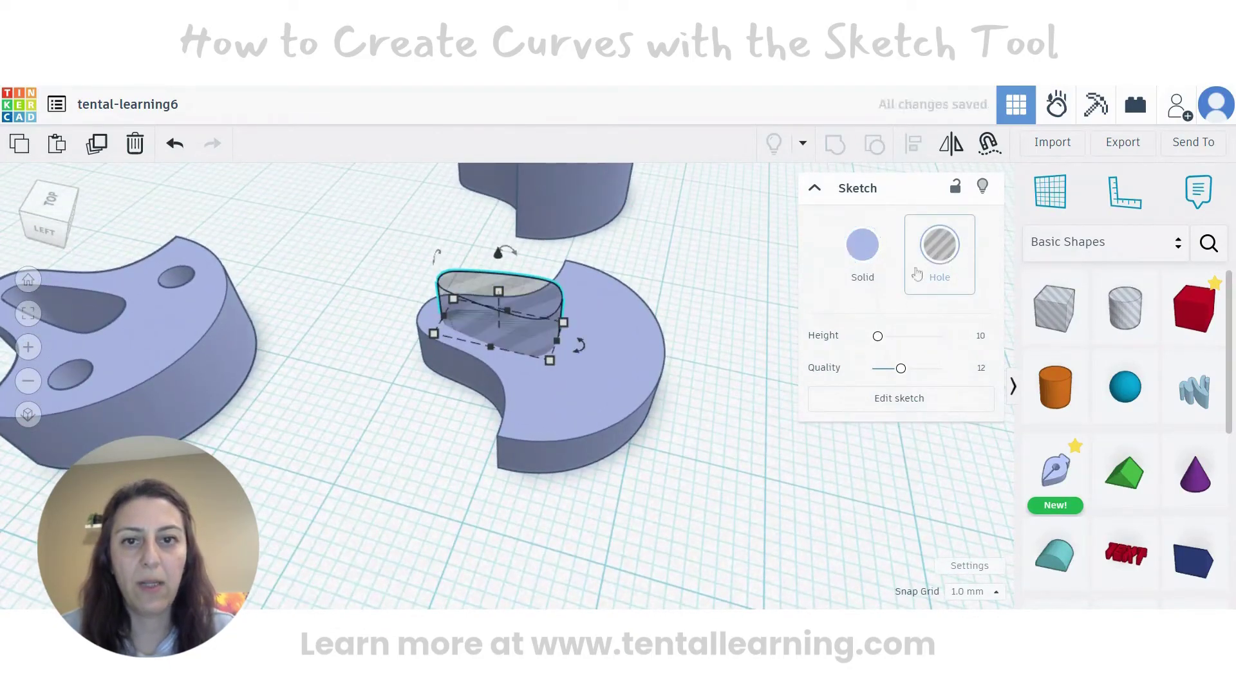
# - Set the teardrop hole's height to 8 mm and position its underside 3 mm above the workplane
pyautogui.moveTo(641, 400); pyautogui.dragTo(721, 416, button='right')
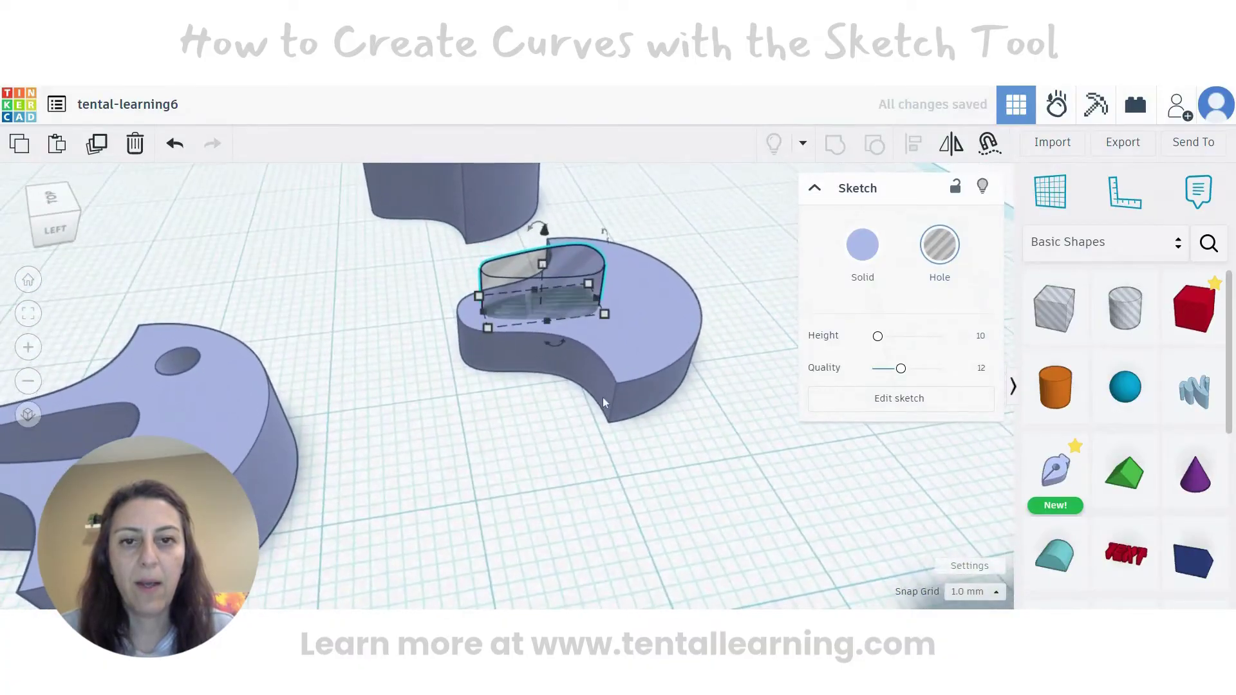
pyautogui.moveTo(602, 397)
pyautogui.mouseDown(button='right')
pyautogui.moveTo(624, 358)
pyautogui.moveTo(574, 334)
pyautogui.mouseUp(button='right')
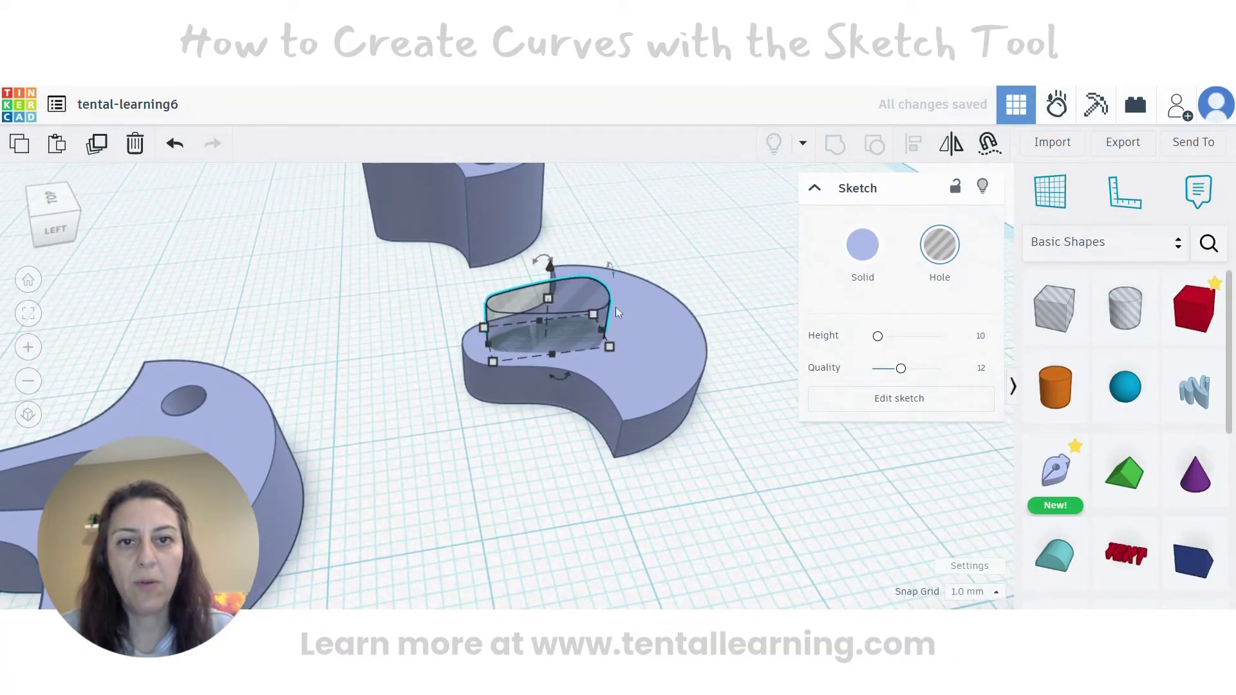
pyautogui.moveTo(630, 312); pyautogui.dragTo(647, 318, button='middle')
pyautogui.moveTo(629, 353); pyautogui.dragTo(614, 326, button='right')
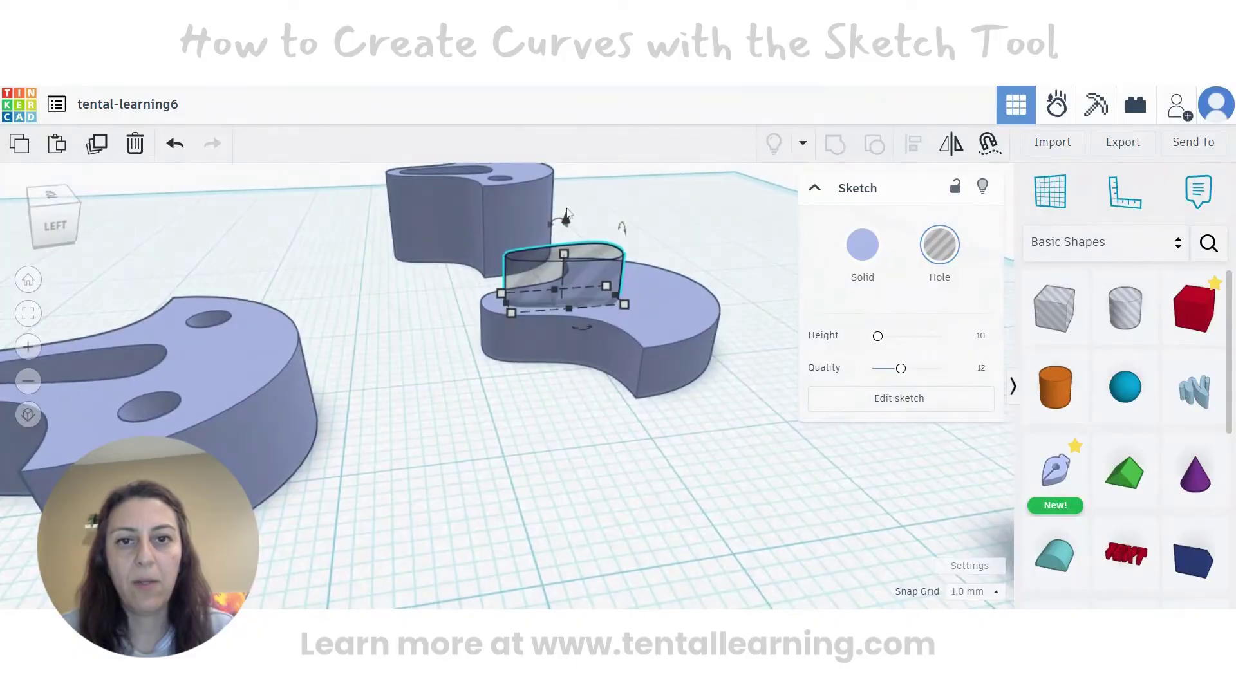
pyautogui.moveTo(567, 219)
pyautogui.mouseDown()
pyautogui.moveTo(557, 295)
pyautogui.moveTo(568, 175)
pyautogui.mouseUp()
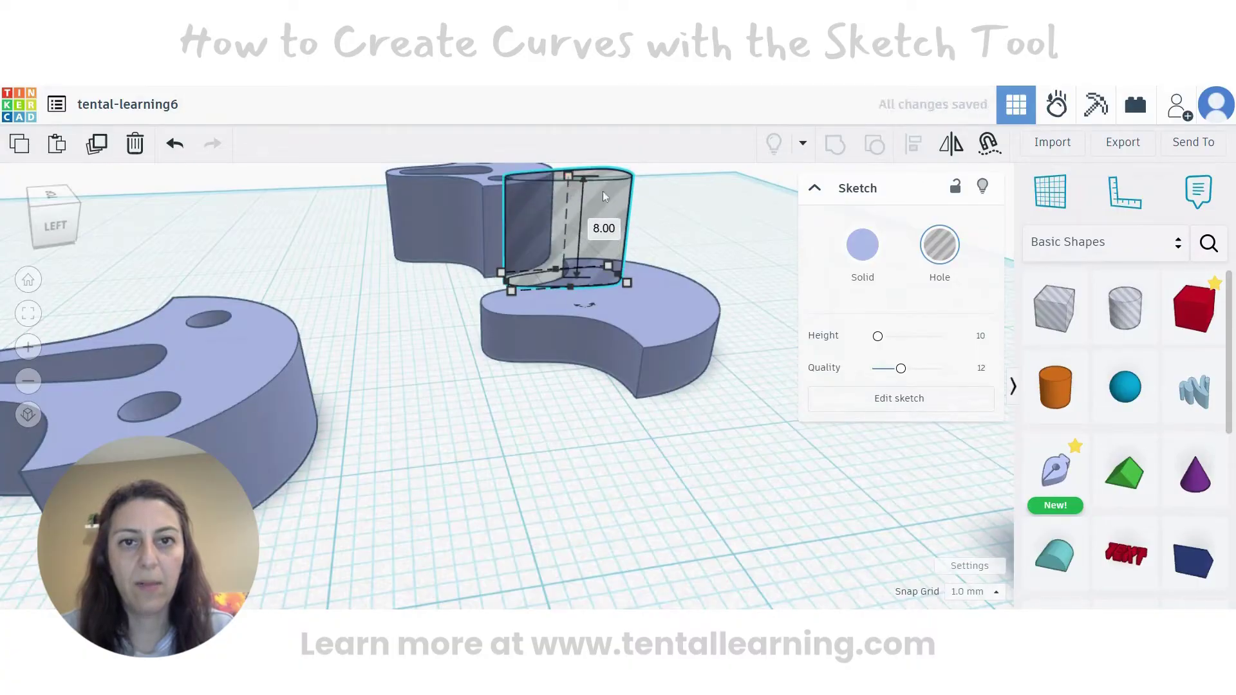
pyautogui.moveTo(606, 192); pyautogui.dragTo(606, 242, button='middle')
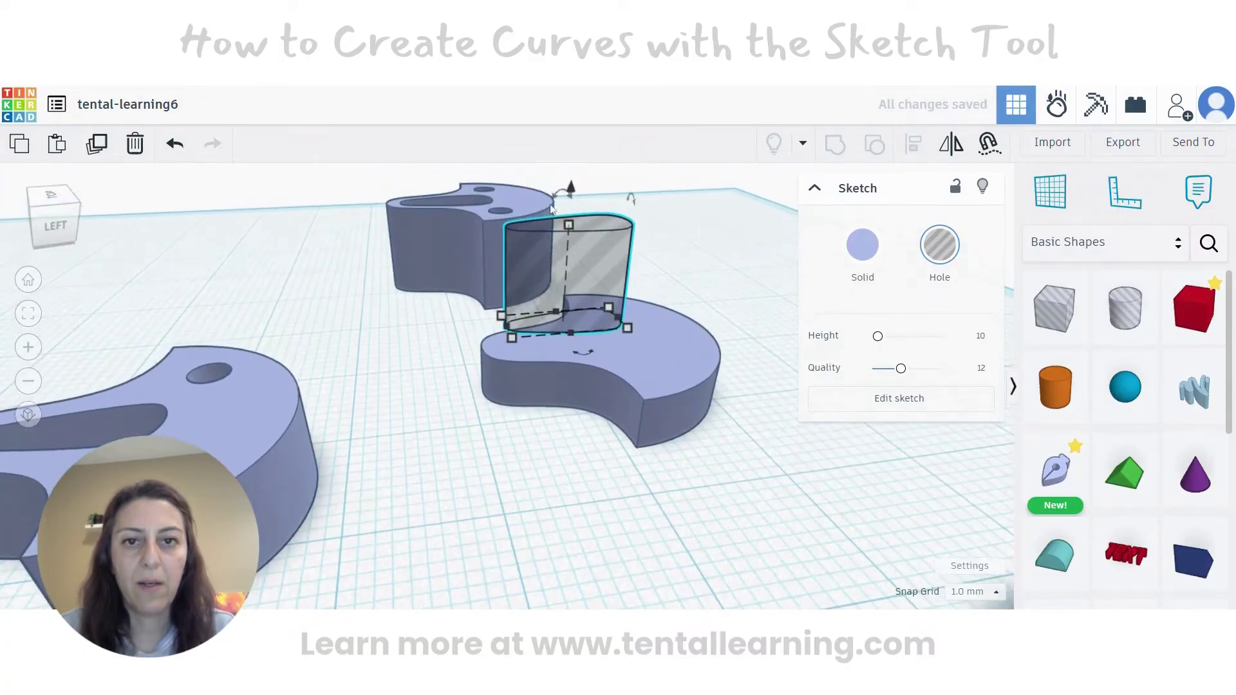
pyautogui.moveTo(570, 189); pyautogui.dragTo(572, 215)
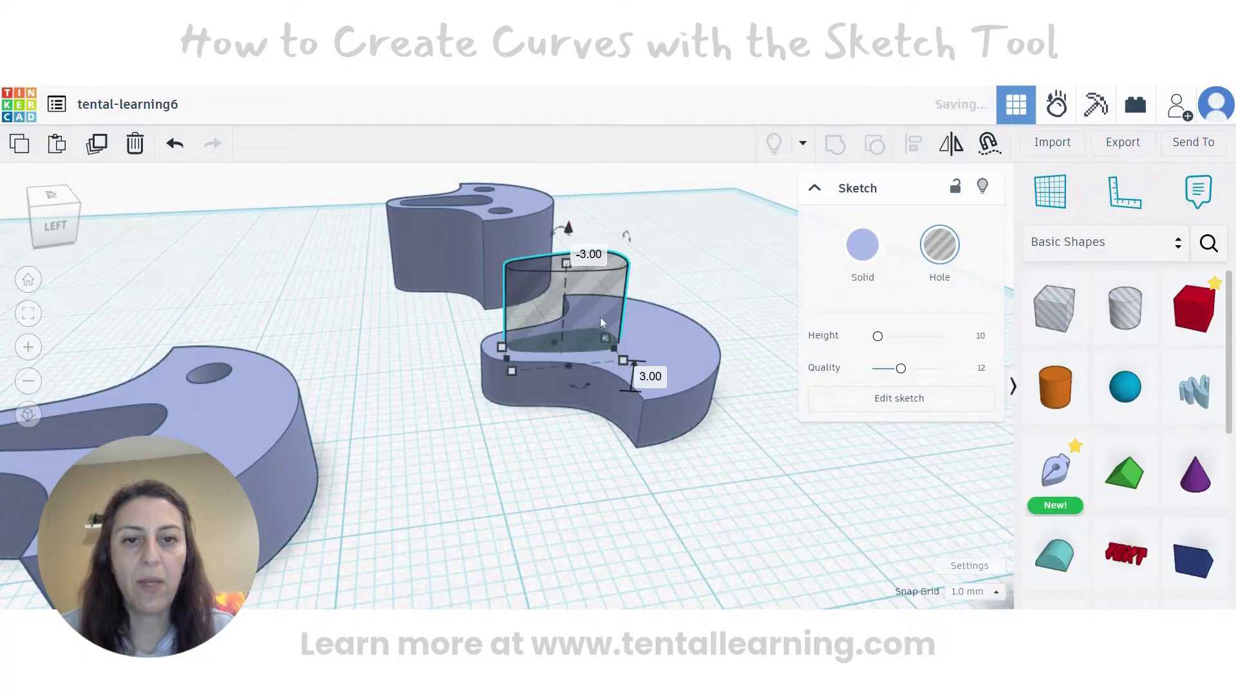
# - Group the teardrop hole with the base shape to check the partial-depth cut, and undo the grouping
pyautogui.moveTo(600, 318); pyautogui.dragTo(509, 513, button='right')
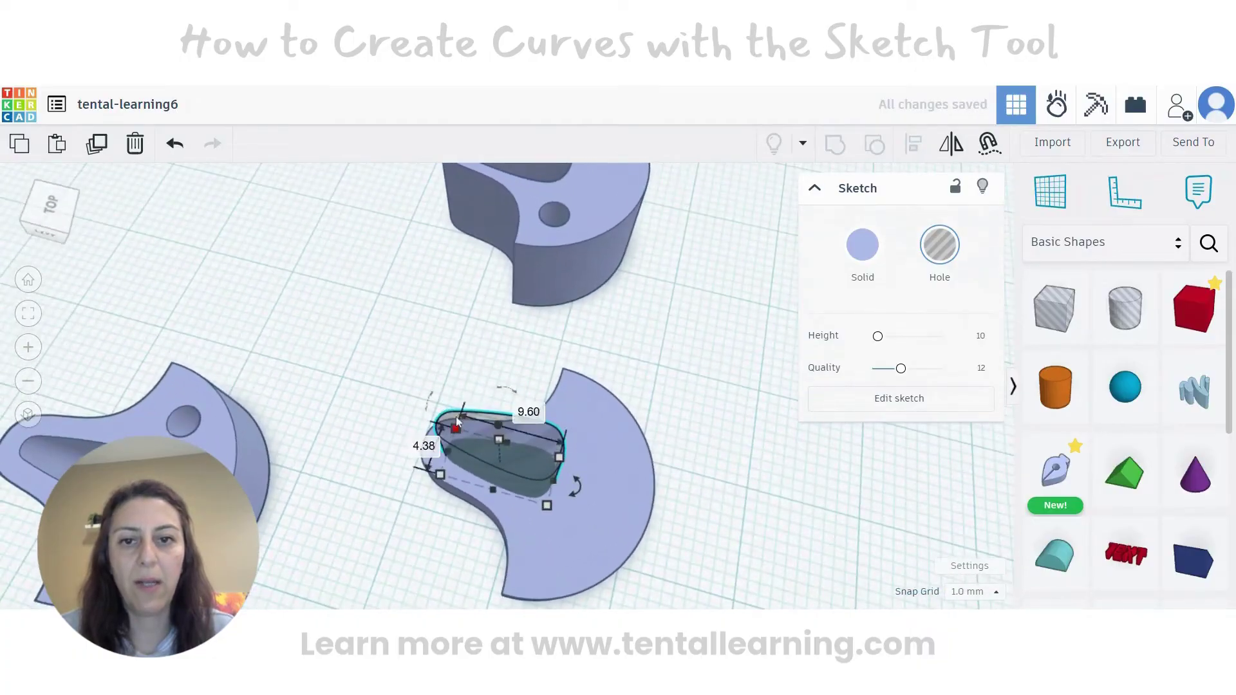
pyautogui.keyDown('shift'); pyautogui.click(504, 516); pyautogui.keyUp('shift')
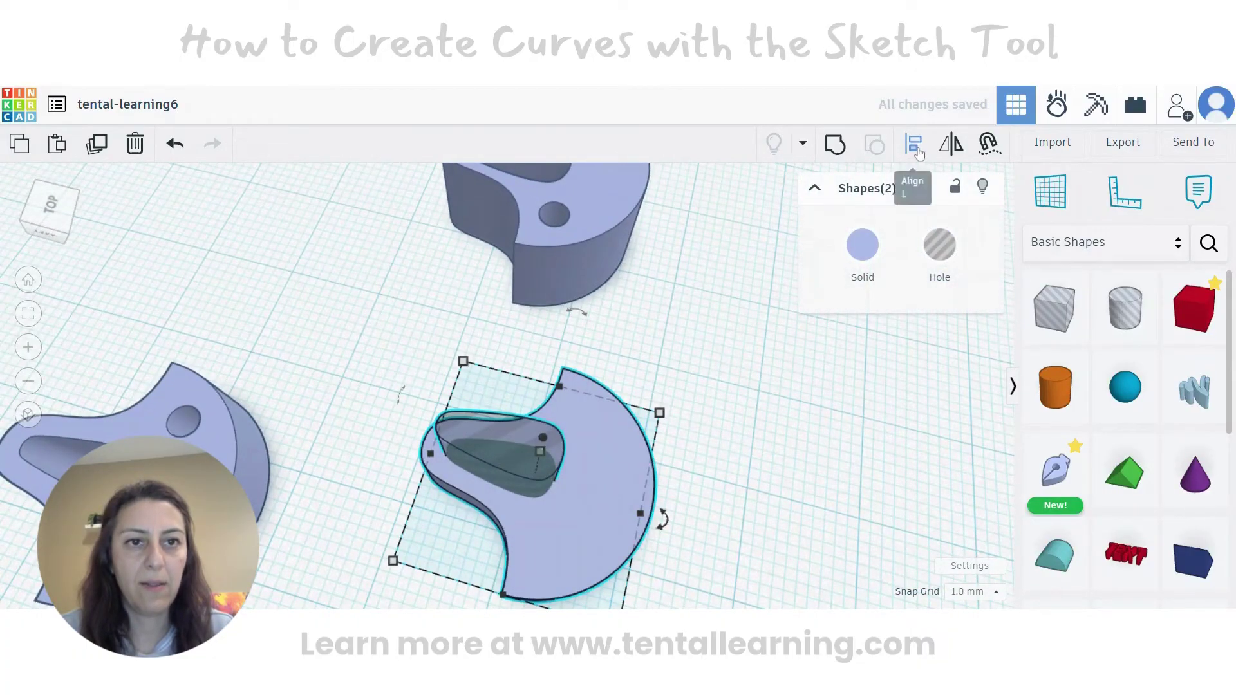
pyautogui.click(833, 145)
pyautogui.click(762, 519)
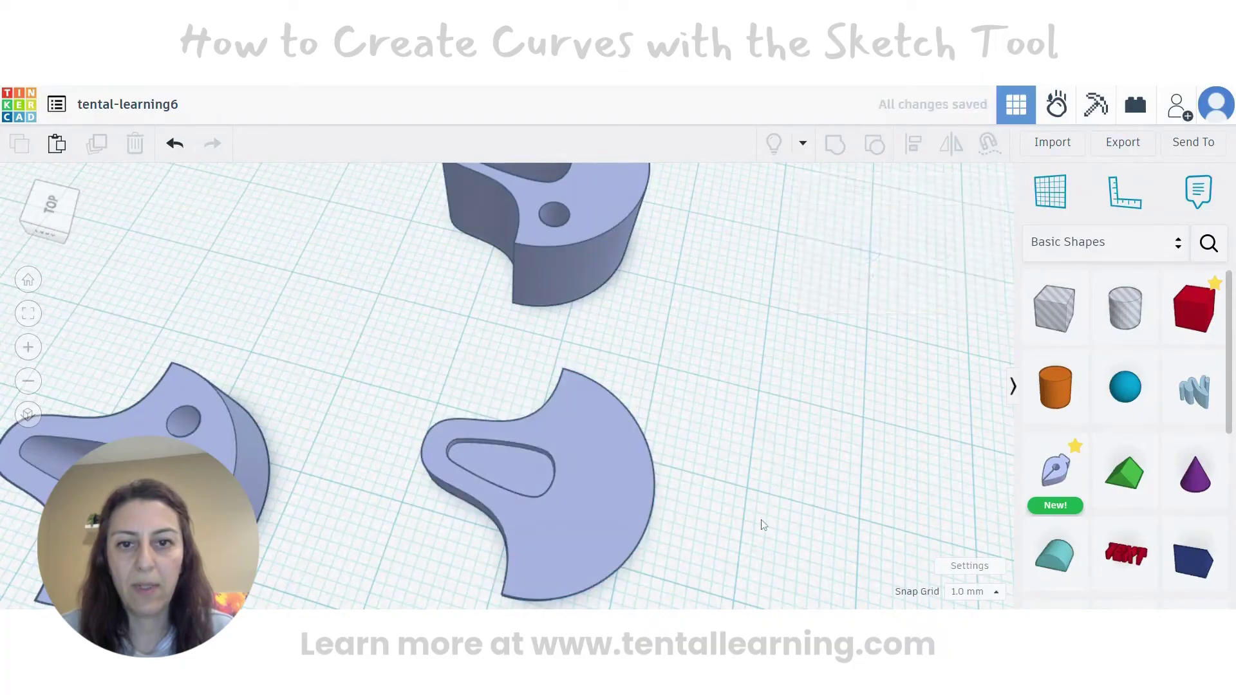
pyautogui.moveTo(762, 519); pyautogui.dragTo(566, 461, button='right')
pyautogui.click(174, 143)
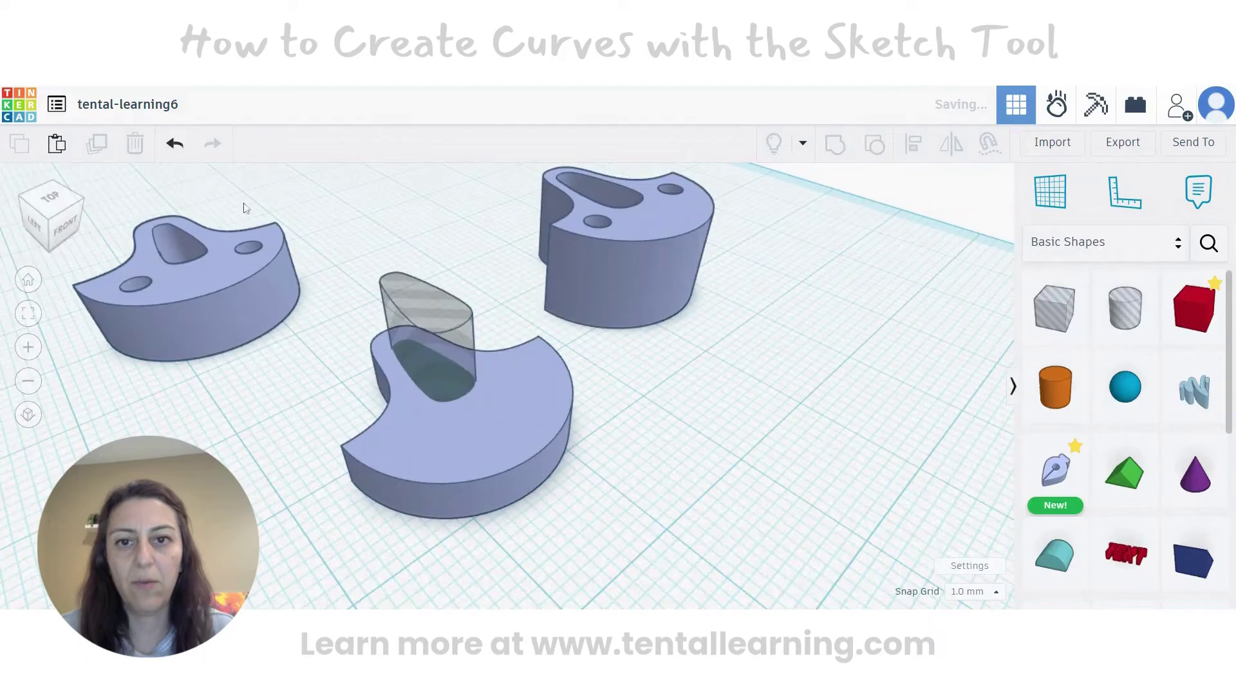
# - Lower the teardrop hole until it passes through the full thickness of the base shape
pyautogui.click(417, 344)
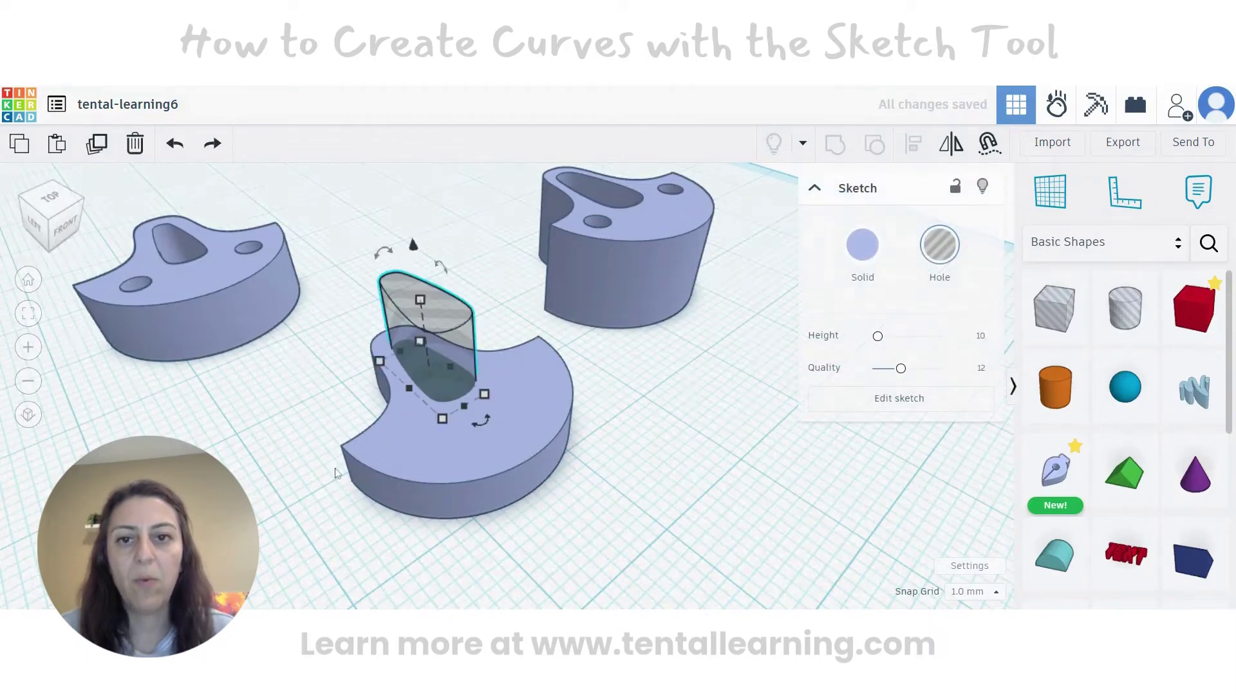
pyautogui.click(244, 288)
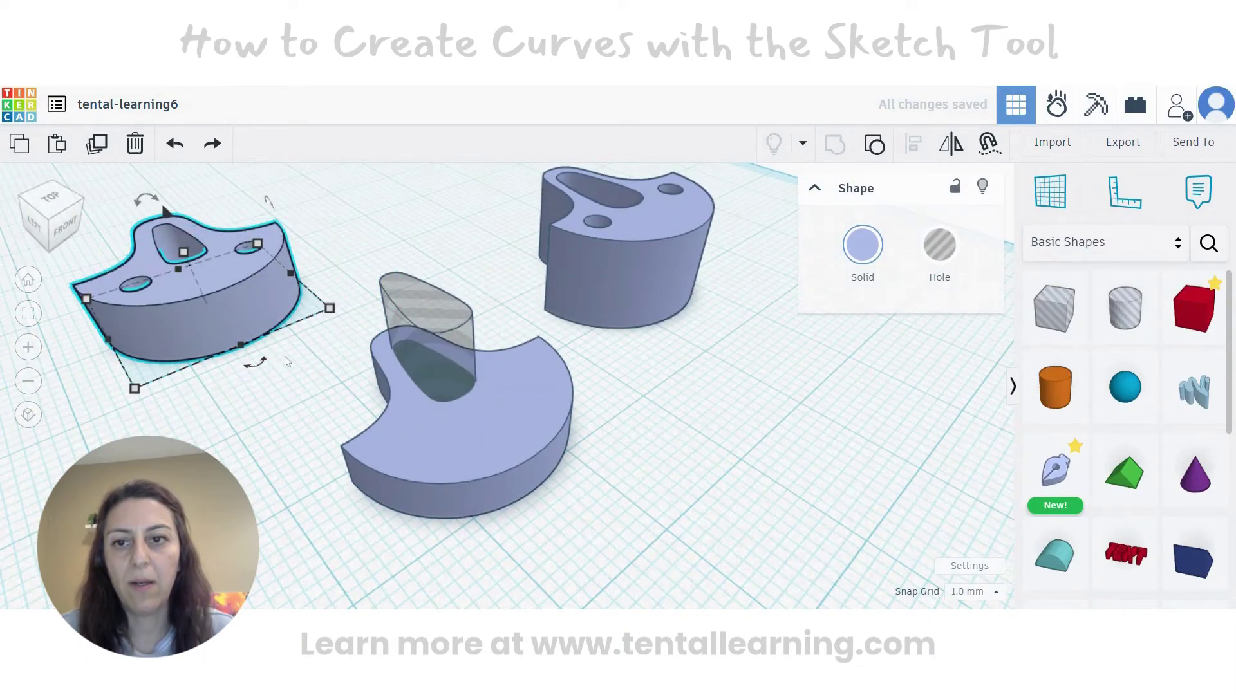
pyautogui.moveTo(285, 357); pyautogui.dragTo(404, 496, button='middle')
pyautogui.scroll(-2, 390, 437)
pyautogui.moveTo(391, 438); pyautogui.dragTo(485, 403, button='right')
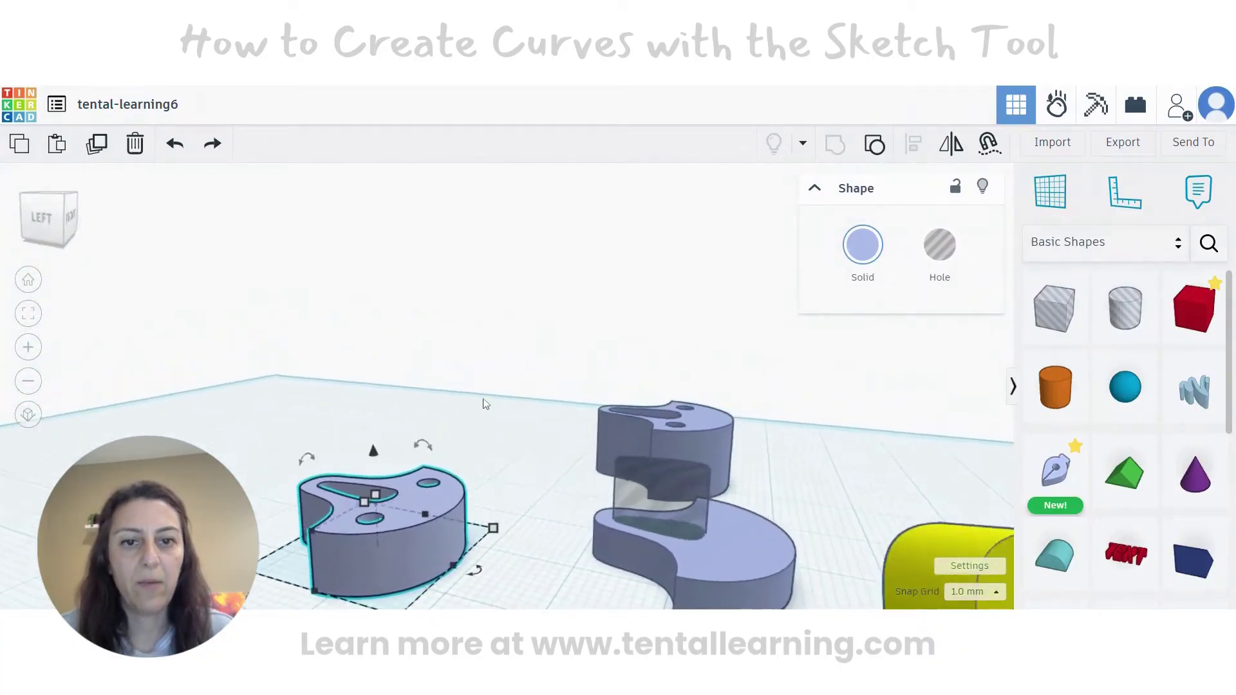
pyautogui.click(662, 486)
pyautogui.moveTo(708, 541); pyautogui.dragTo(740, 419, button='right')
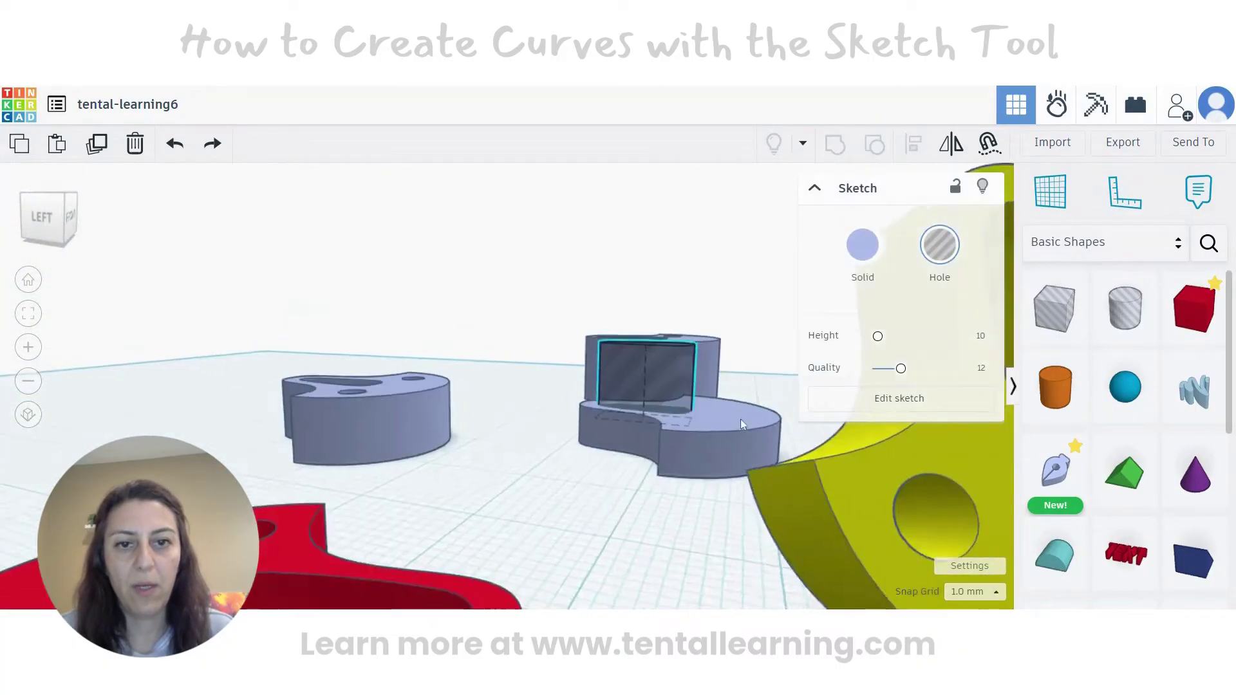
pyautogui.moveTo(636, 317); pyautogui.dragTo(626, 357)
pyautogui.moveTo(626, 358)
pyautogui.mouseDown(button='right')
pyautogui.moveTo(579, 524)
pyautogui.moveTo(648, 551)
pyautogui.moveTo(564, 546)
pyautogui.moveTo(694, 473)
pyautogui.moveTo(759, 505)
pyautogui.moveTo(745, 547)
pyautogui.moveTo(491, 397)
pyautogui.mouseUp(button='right')
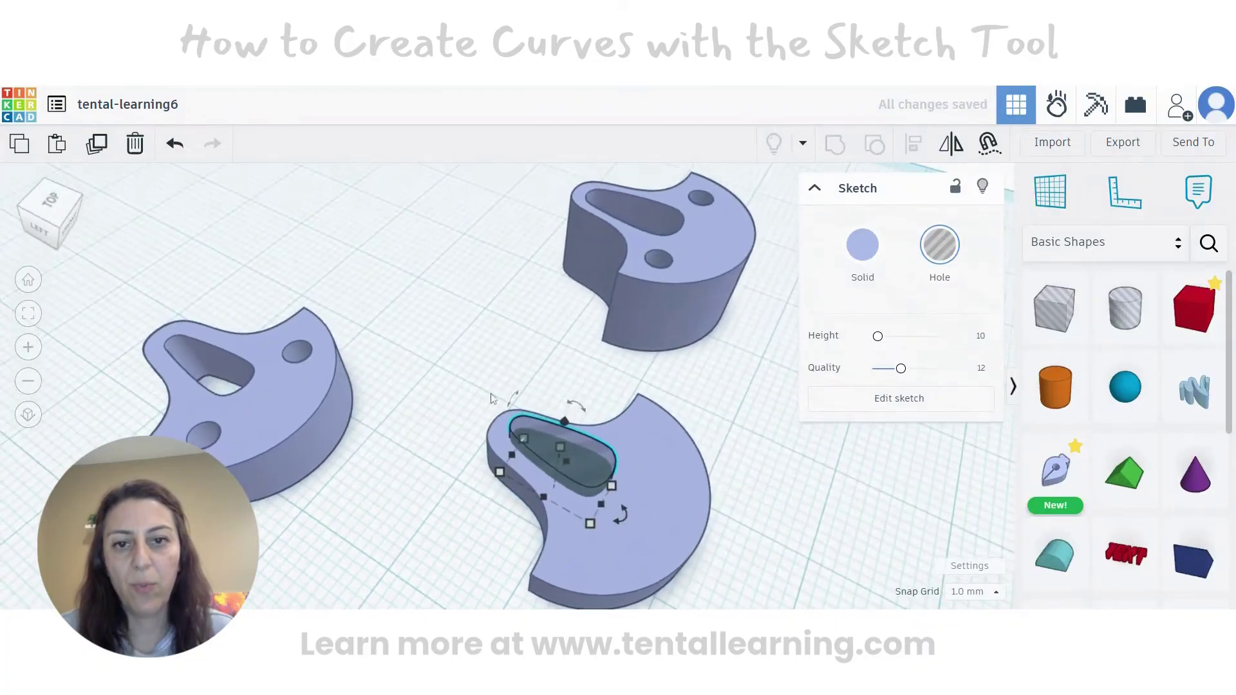
# - Group the lowered teardrop hole with the base shape to cut a slot through its neck
pyautogui.moveTo(449, 393); pyautogui.dragTo(542, 492)
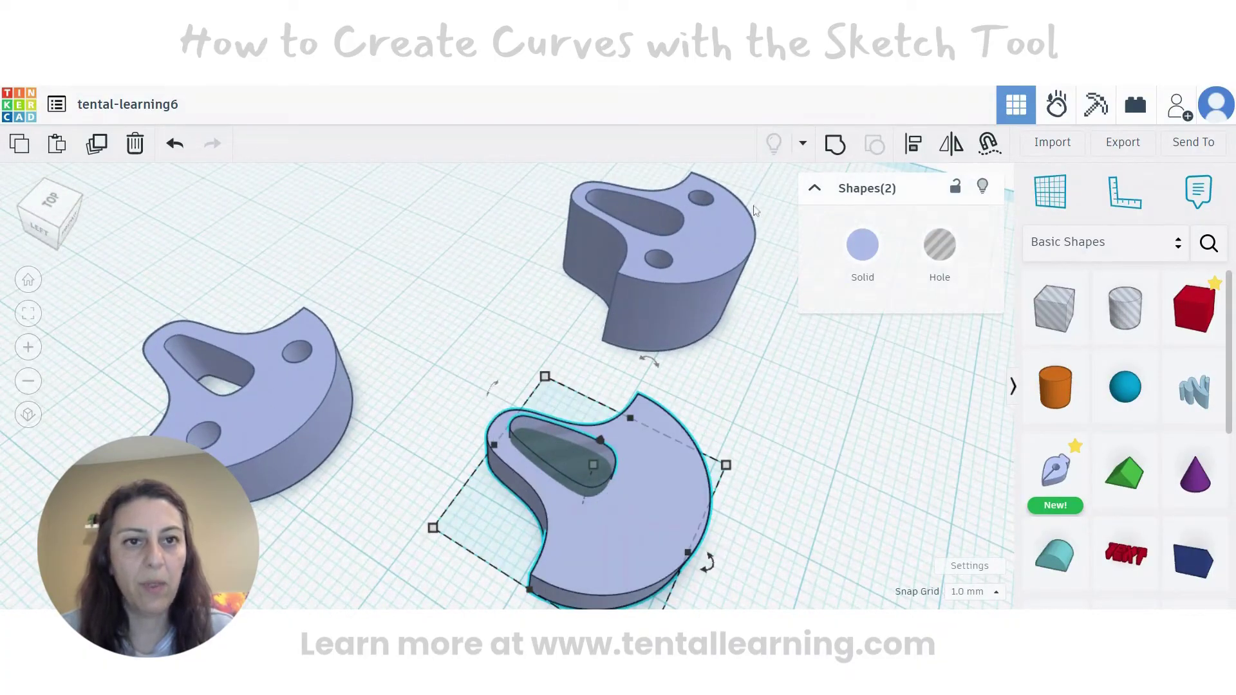
pyautogui.click(837, 153)
pyautogui.click(812, 540)
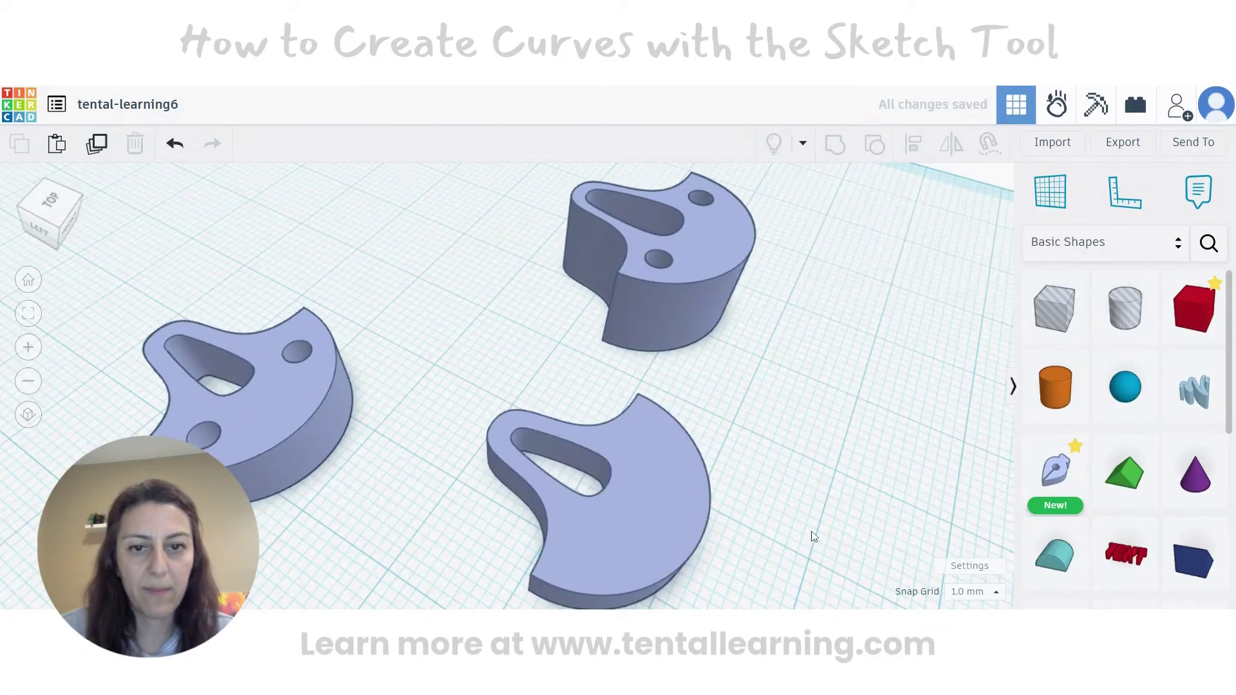
# - Start a new sketch on the base shape's top face and draw a square of 2 by 2 grid squares beside the slot's wide end
pyautogui.moveTo(813, 538); pyautogui.dragTo(567, 401, button='right')
pyautogui.scroll(2, 583, 403)
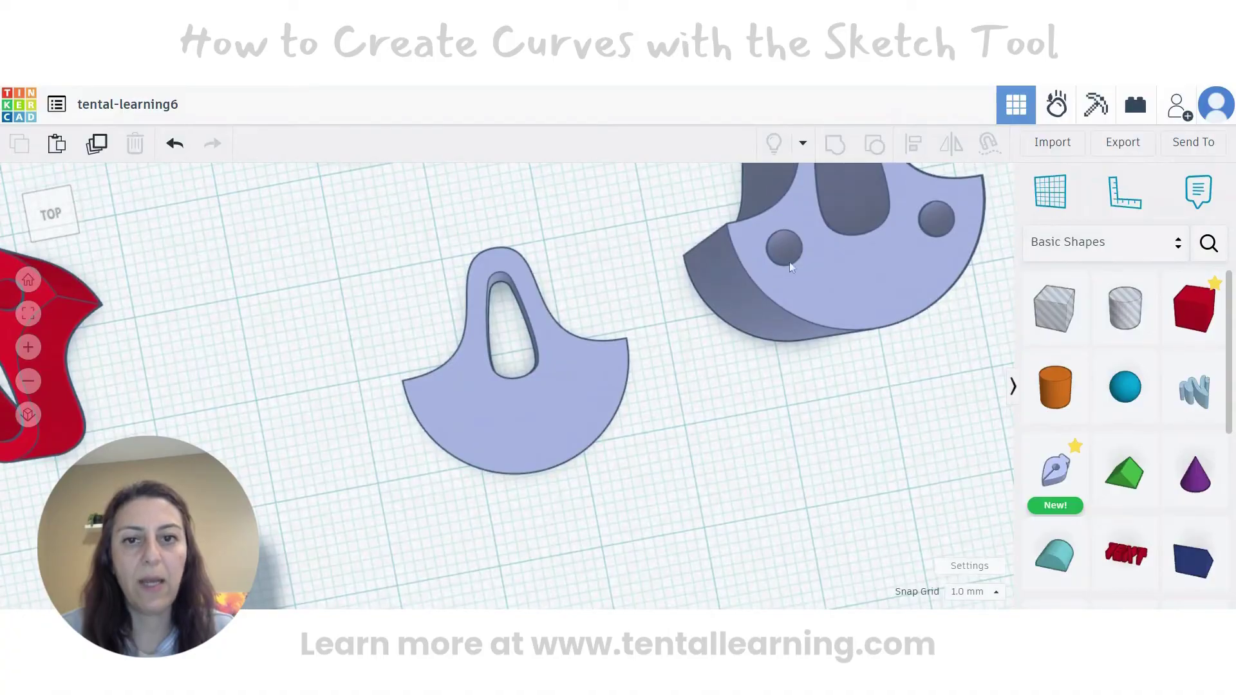
pyautogui.moveTo(1057, 463); pyautogui.dragTo(593, 392)
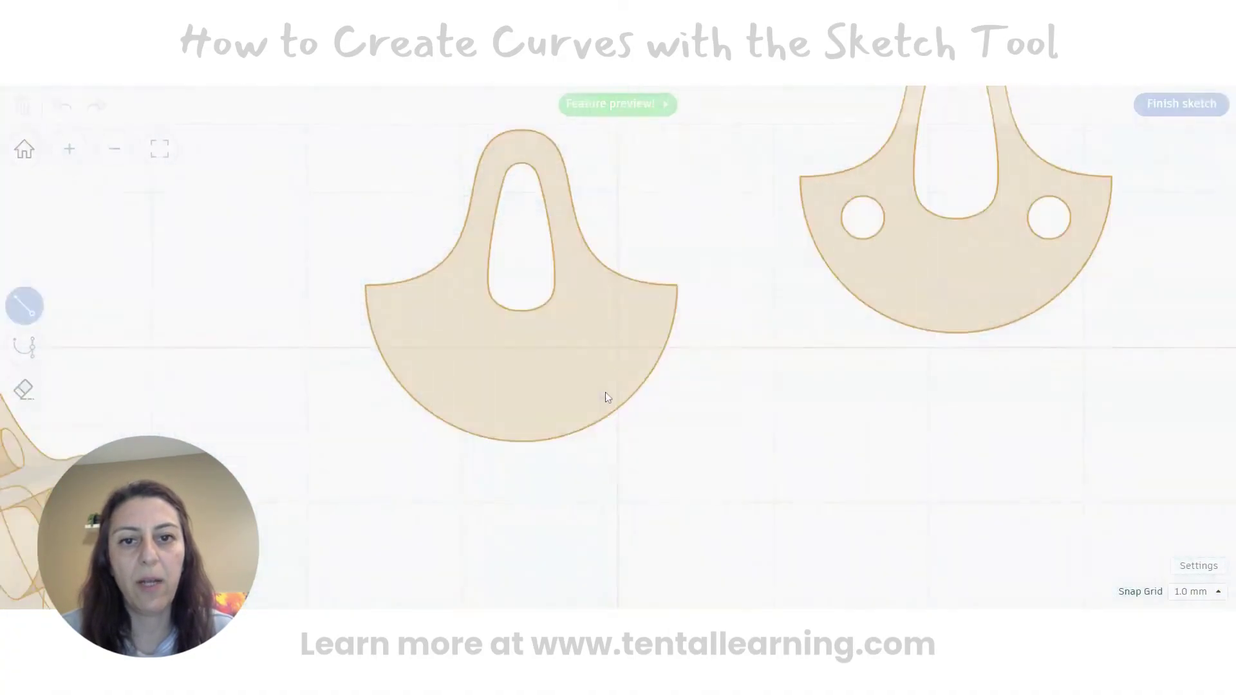
pyautogui.scroll(3, 605, 397)
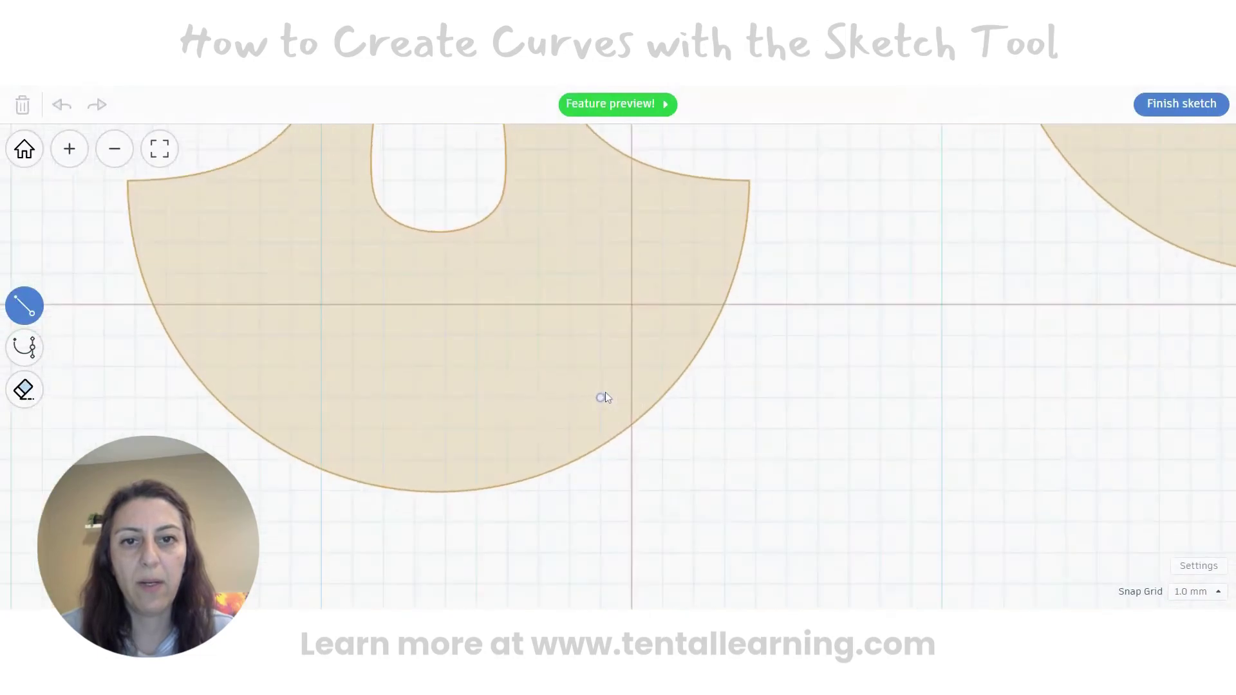
pyautogui.click(539, 242)
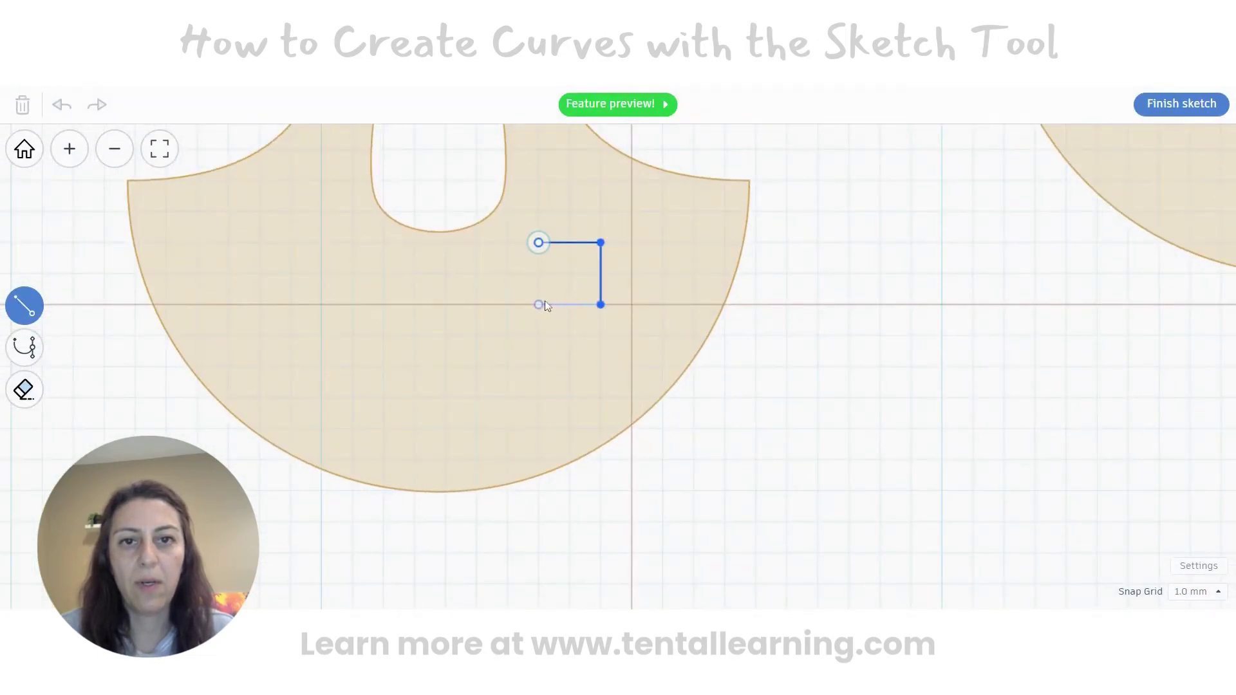
pyautogui.click(538, 243)
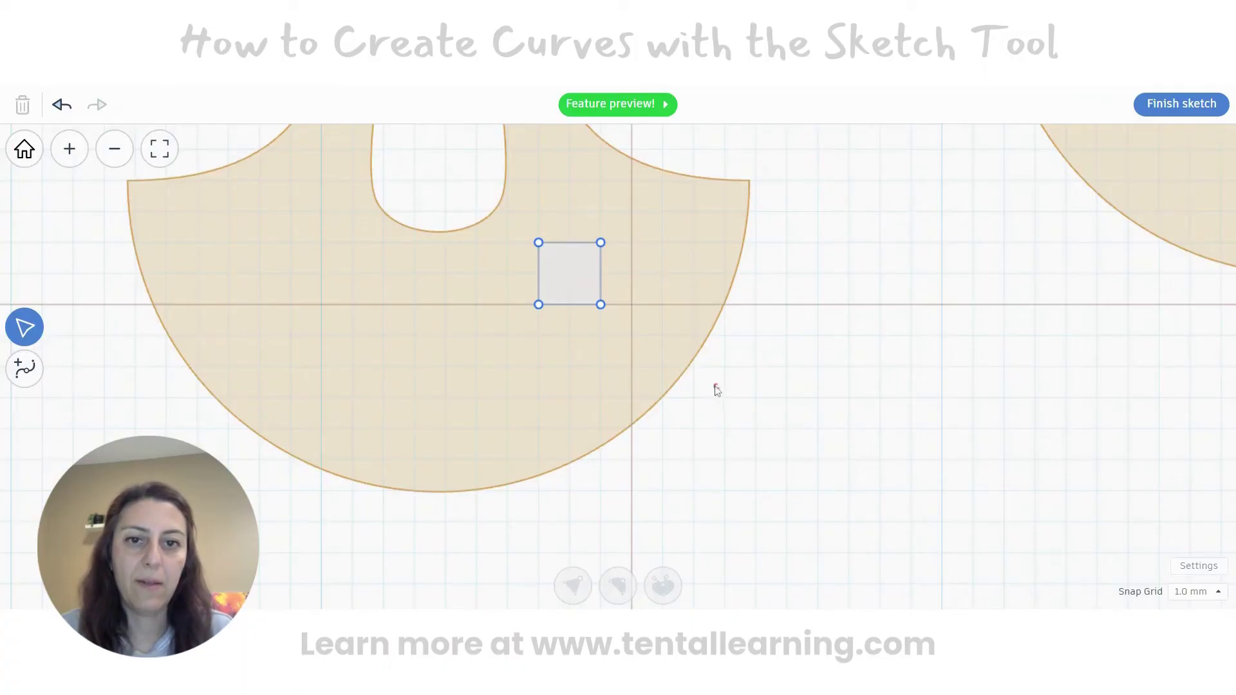
# - Smooth all four corners of the small square into a circle, and finish the sketch
pyautogui.moveTo(718, 389); pyautogui.dragTo(518, 222)
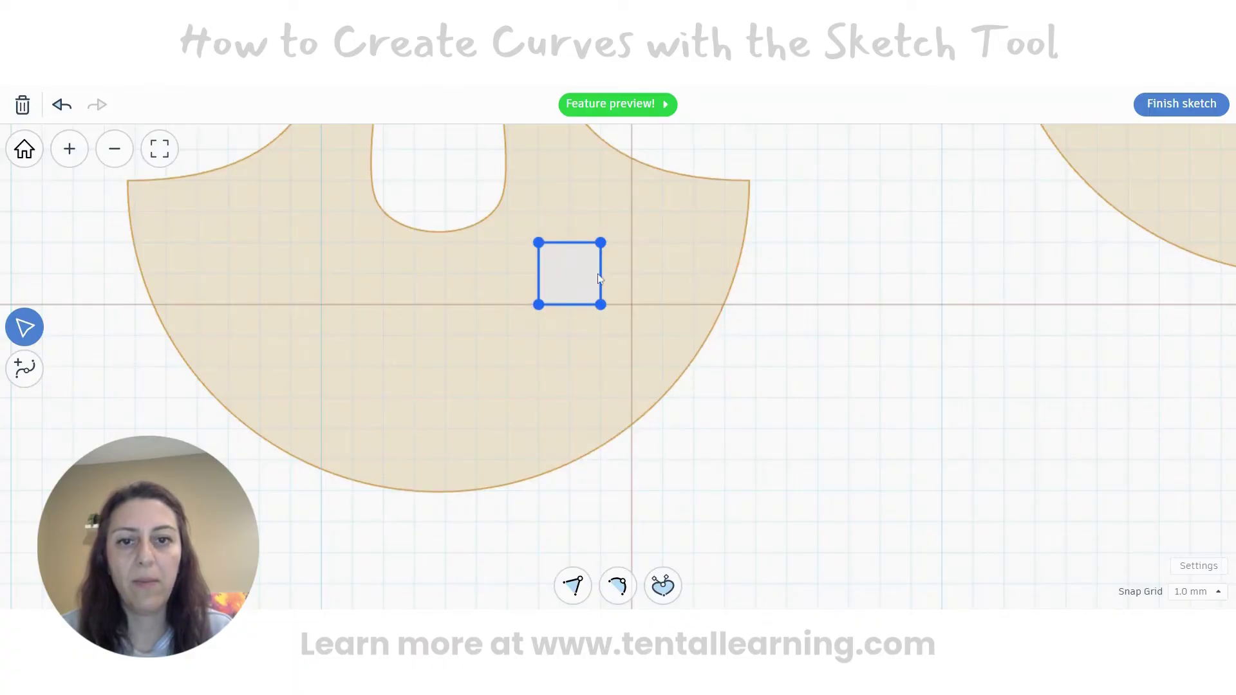
pyautogui.click(617, 585)
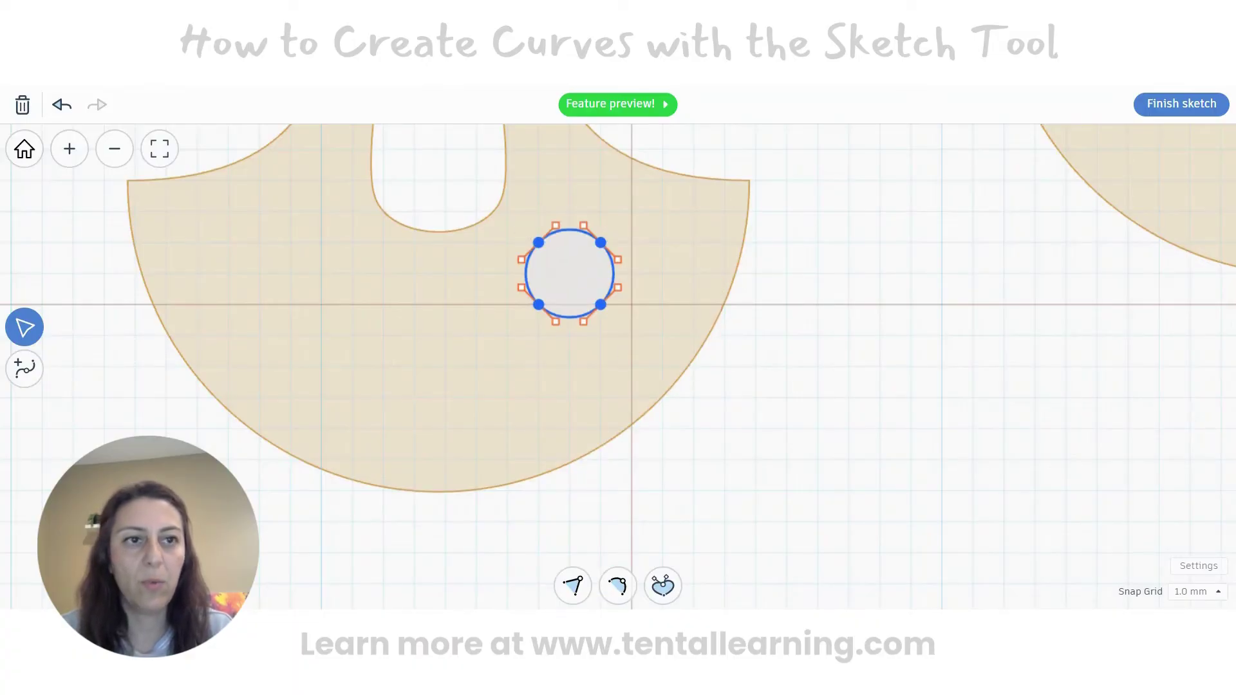
pyautogui.click(1147, 105)
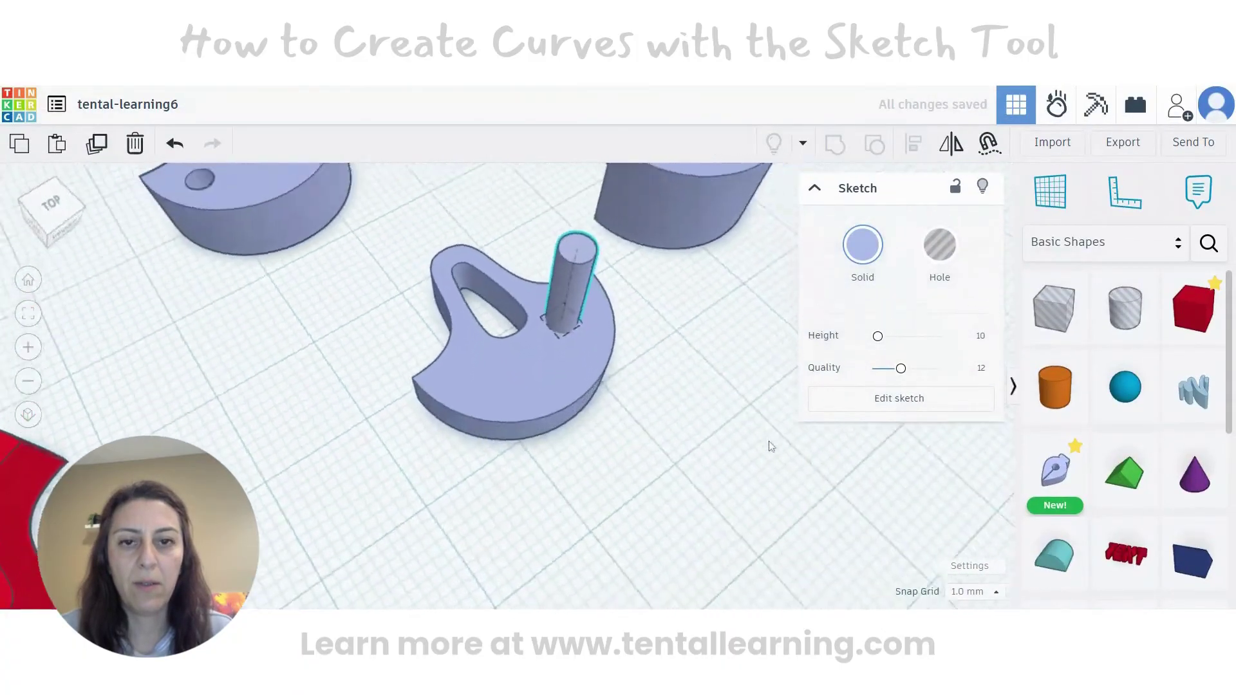
# - Turn the new small cylinder into a hole and sink it down through the base shape
pyautogui.click(941, 256)
pyautogui.moveTo(738, 467); pyautogui.dragTo(588, 470, button='right')
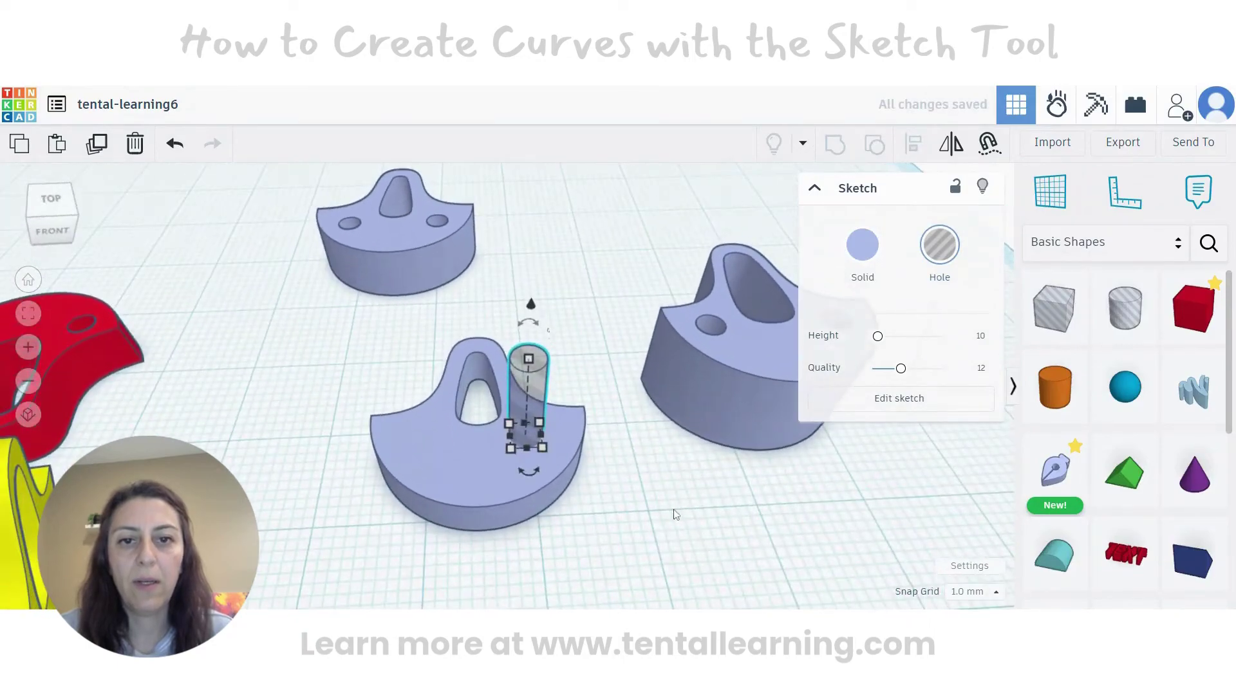
pyautogui.moveTo(675, 515); pyautogui.dragTo(486, 293, button='right')
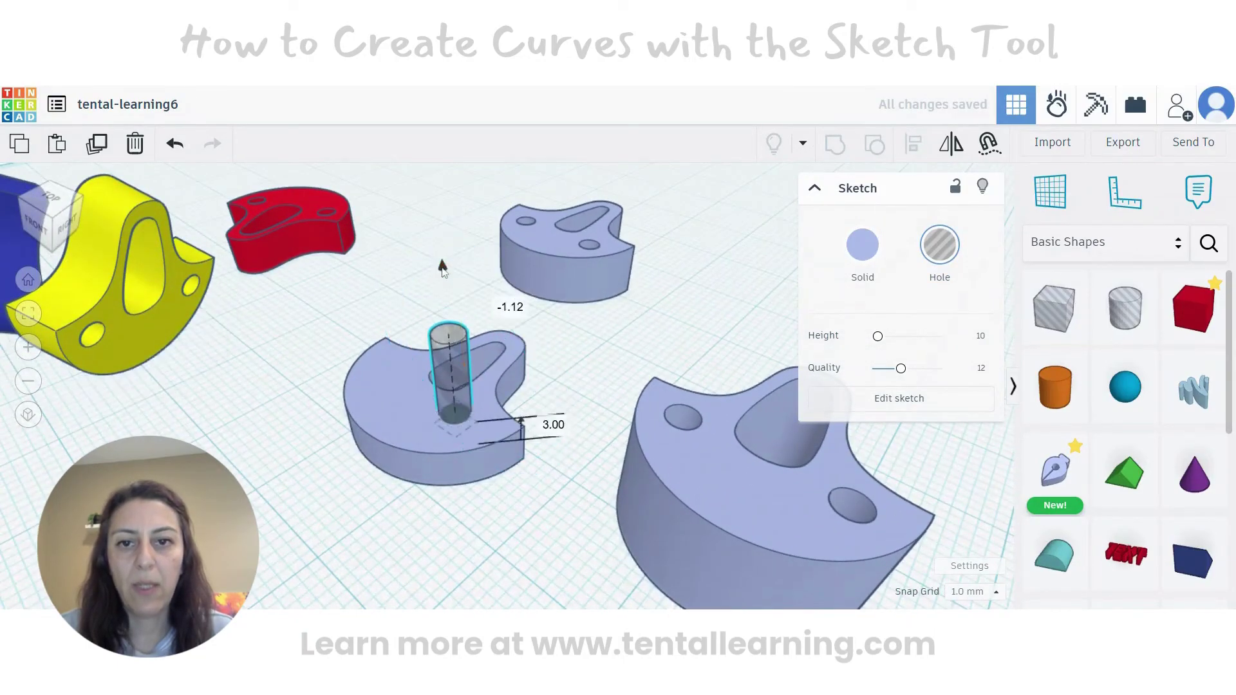
pyautogui.moveTo(442, 267); pyautogui.dragTo(444, 317)
pyautogui.moveTo(439, 522); pyautogui.dragTo(539, 530, button='right')
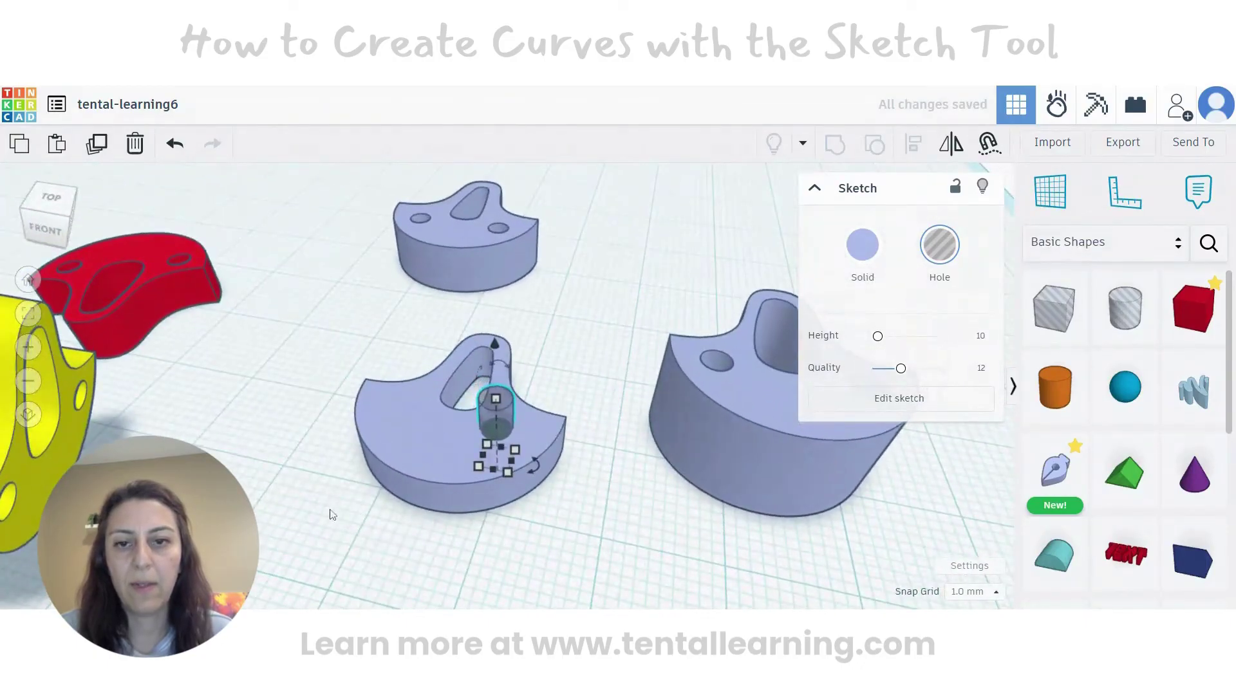
pyautogui.moveTo(332, 515); pyautogui.dragTo(527, 535, button='right')
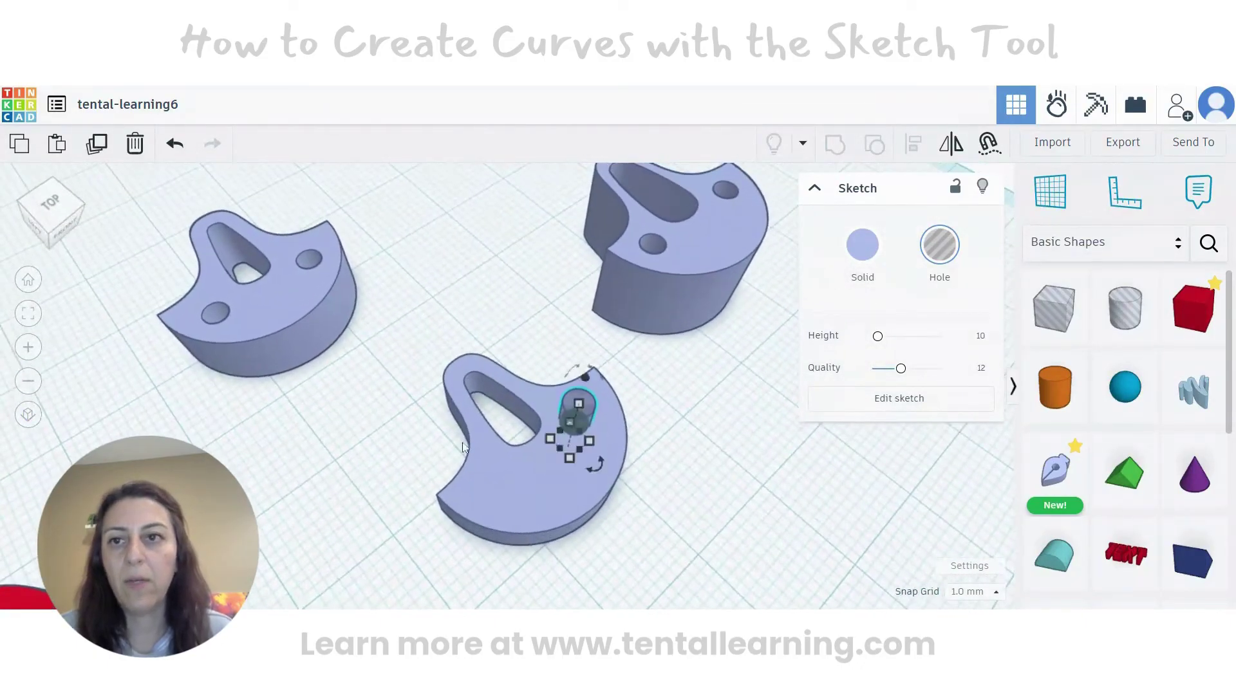
# - Duplicate the cylindrical hole and move the copy to the opposite side of the slot
pyautogui.click(98, 145)
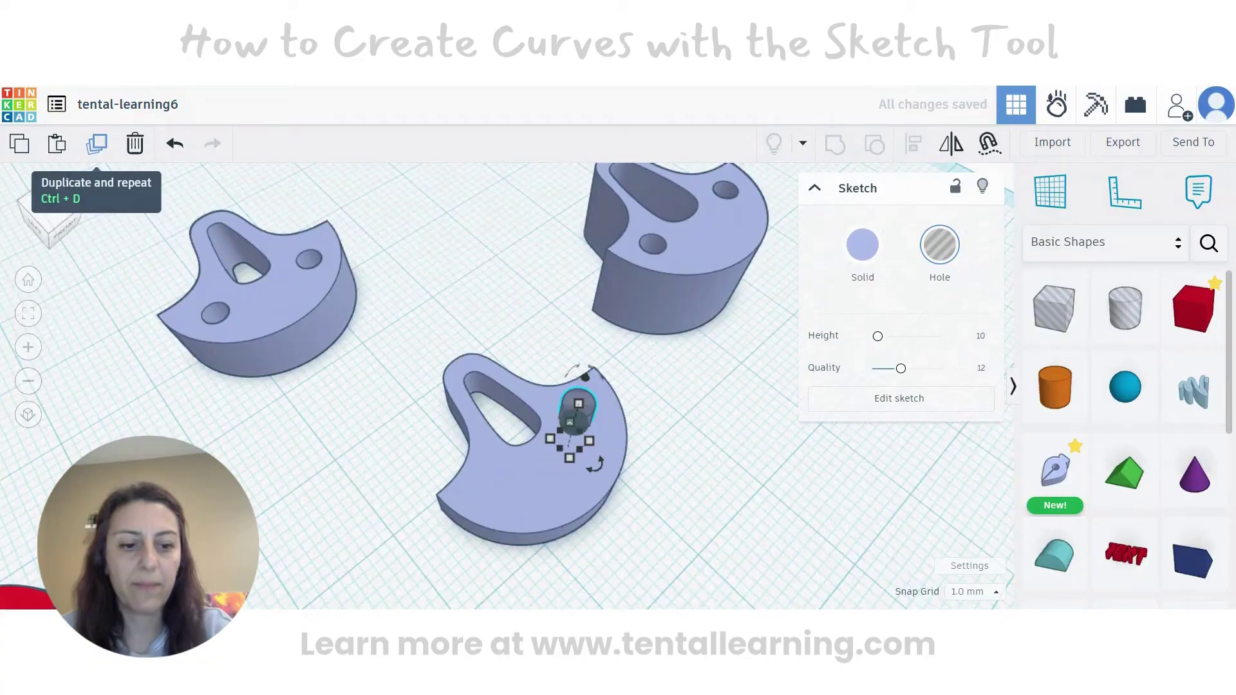
pyautogui.press('Left')
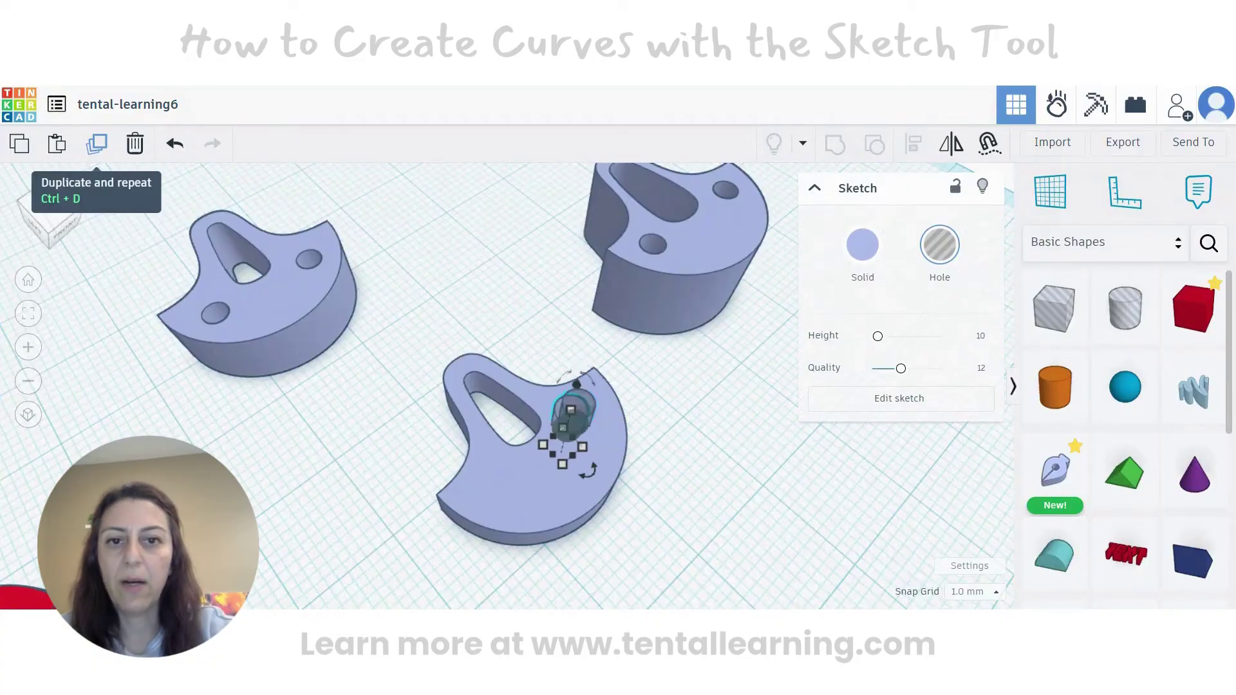
pyautogui.press('Left')
pyautogui.press('Left')
pyautogui.press('Left')
pyautogui.press('Left')
pyautogui.press('Left')
pyautogui.press('Left')
pyautogui.press('Left')
pyautogui.press('Left')
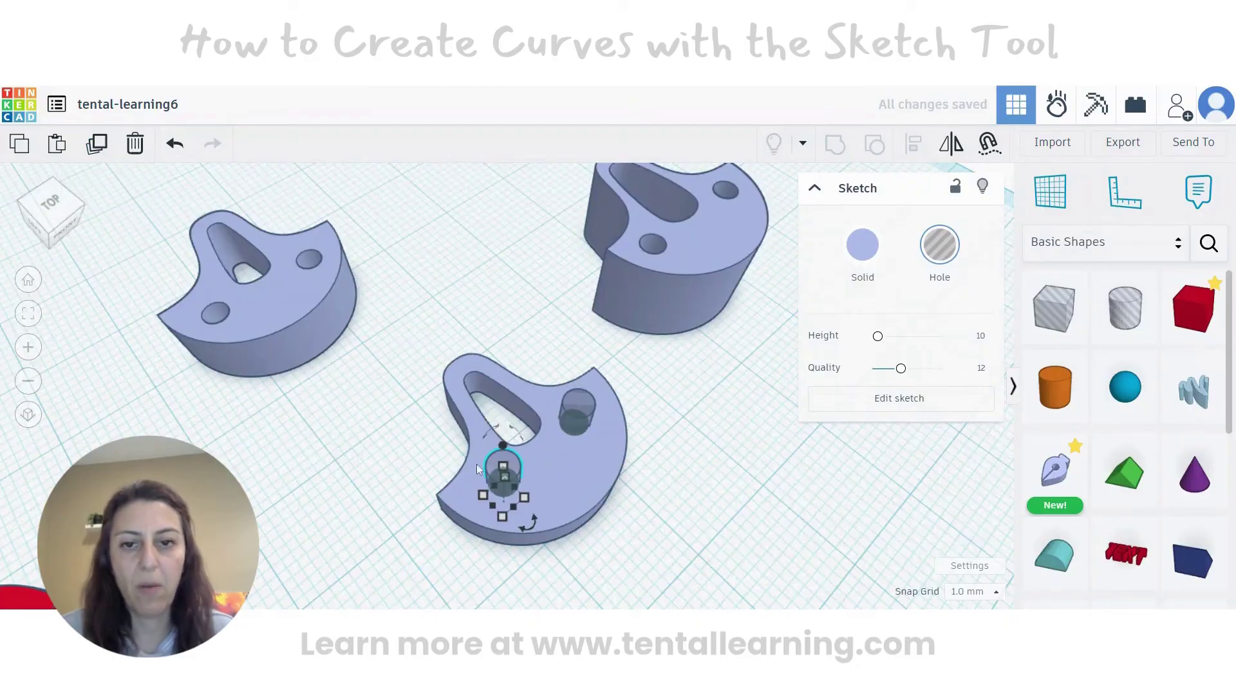
# - Select both cylindrical holes and group them into one hole object
pyautogui.moveTo(615, 475); pyautogui.dragTo(474, 463, button='right')
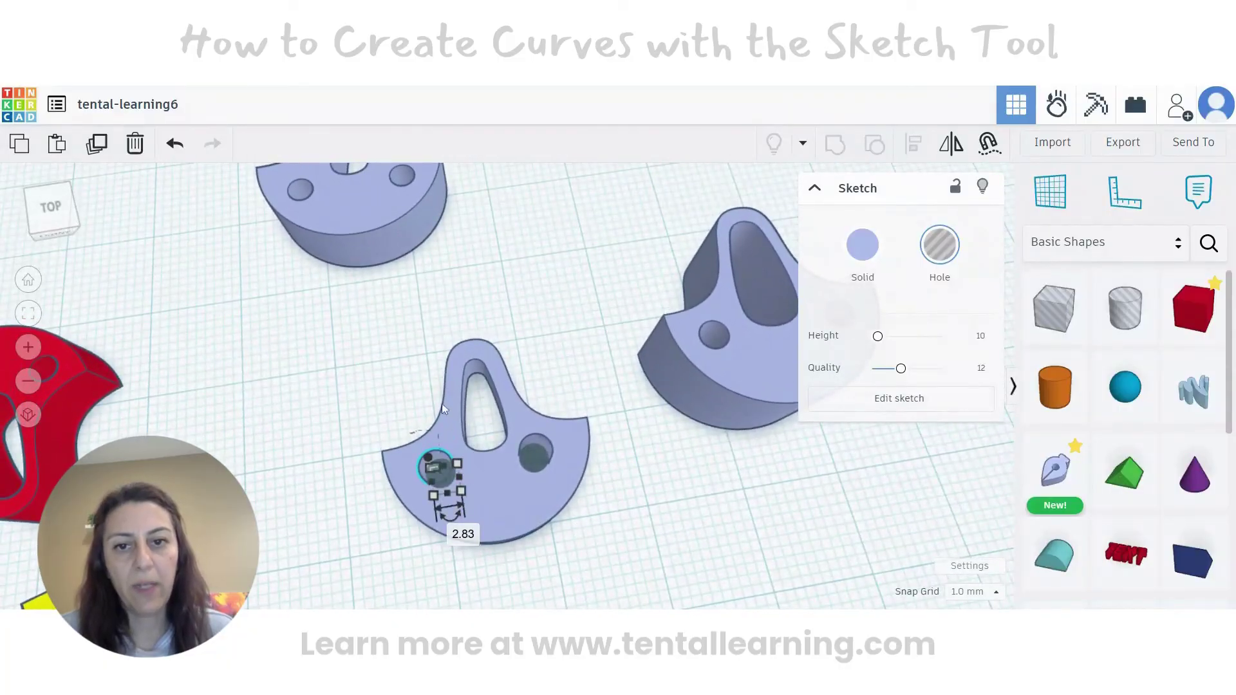
pyautogui.scroll(5, 554, 485)
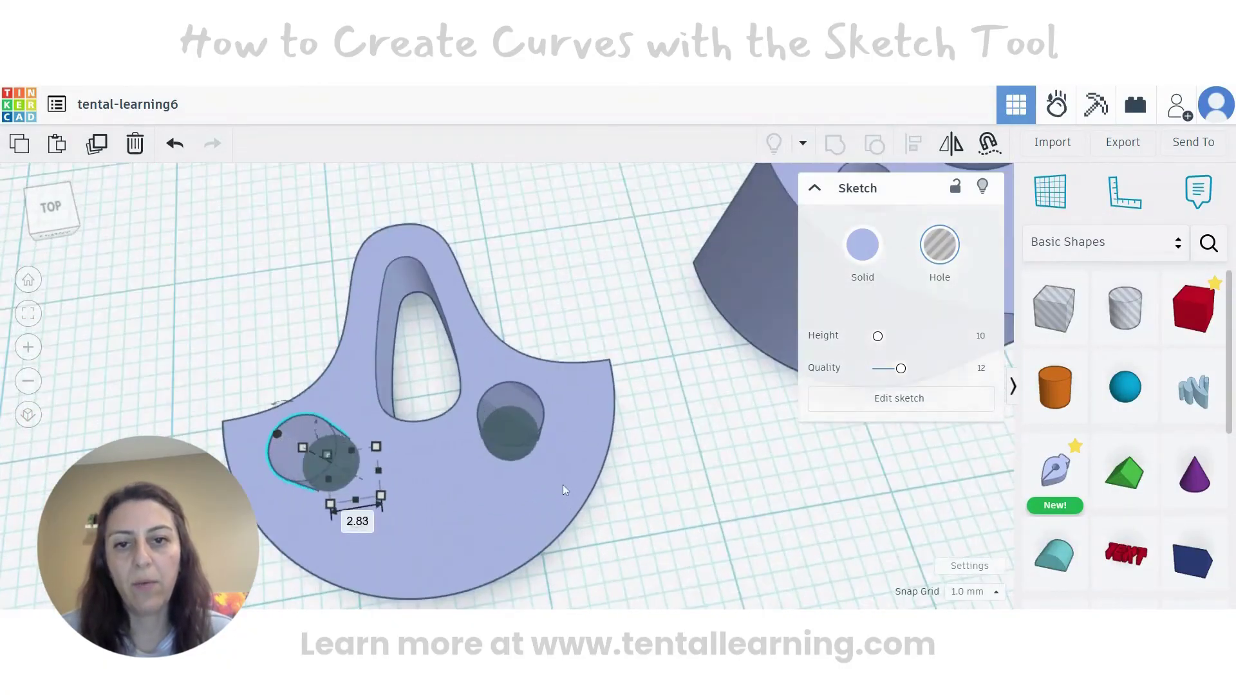
pyautogui.moveTo(563, 485); pyautogui.dragTo(534, 530, button='right')
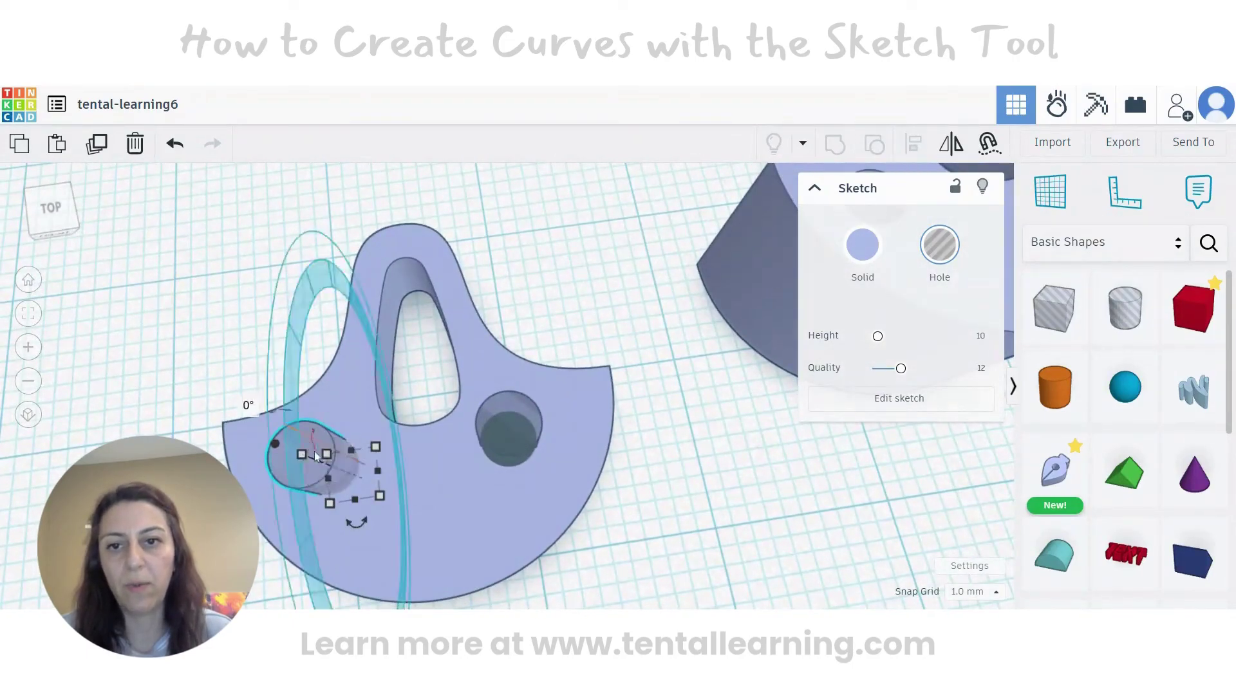
pyautogui.keyDown('shift'); pyautogui.click(513, 444); pyautogui.keyUp('shift')
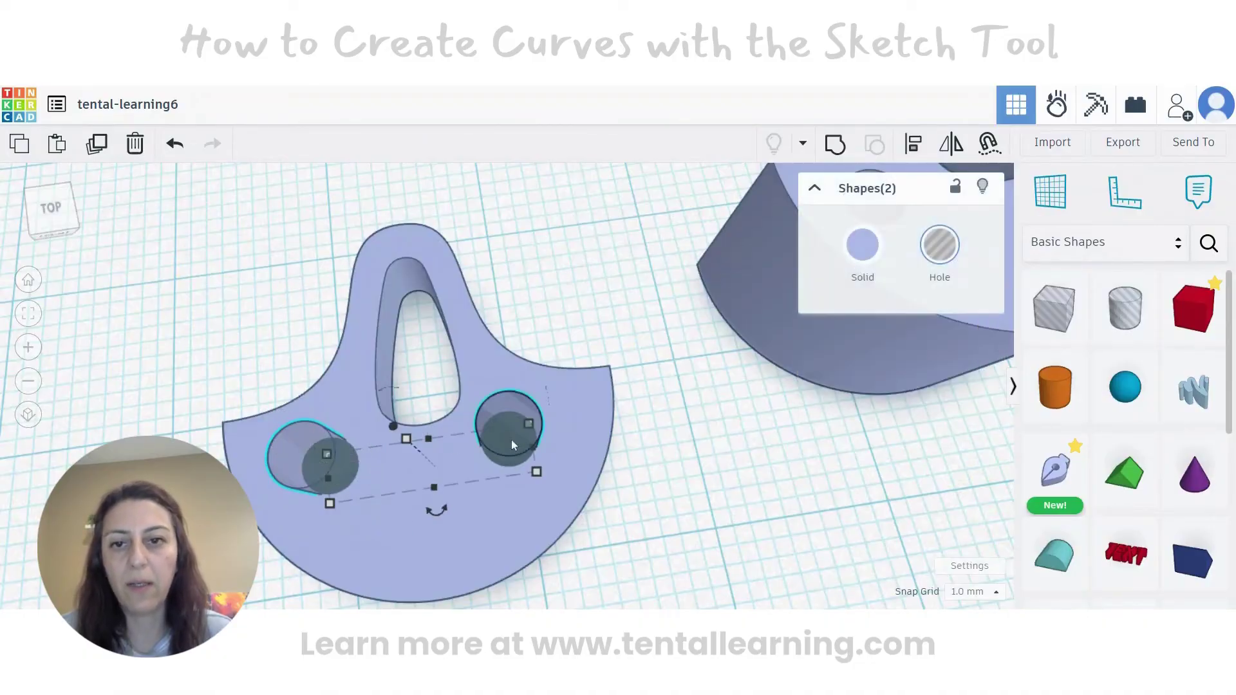
pyautogui.click(835, 146)
# - Align the grouped pair of holes with the base shape, centring them across its width
pyautogui.moveTo(666, 536); pyautogui.dragTo(706, 466, button='middle')
pyautogui.moveTo(614, 316)
pyautogui.mouseDown()
pyautogui.moveTo(682, 395)
pyautogui.moveTo(653, 446)
pyautogui.moveTo(732, 349)
pyautogui.moveTo(472, 378)
pyautogui.moveTo(592, 356)
pyautogui.moveTo(614, 311)
pyautogui.moveTo(609, 329)
pyautogui.mouseUp()
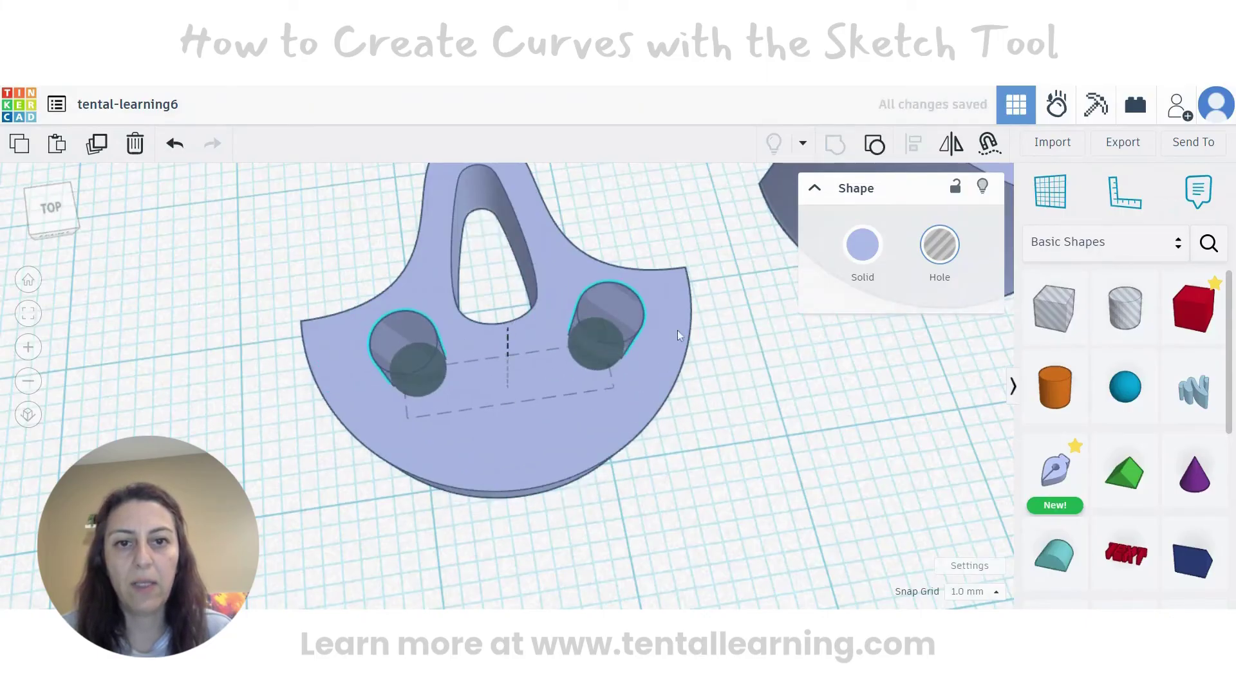
pyautogui.click(678, 331)
pyautogui.click(607, 323)
pyautogui.click(768, 424)
pyautogui.click(617, 323)
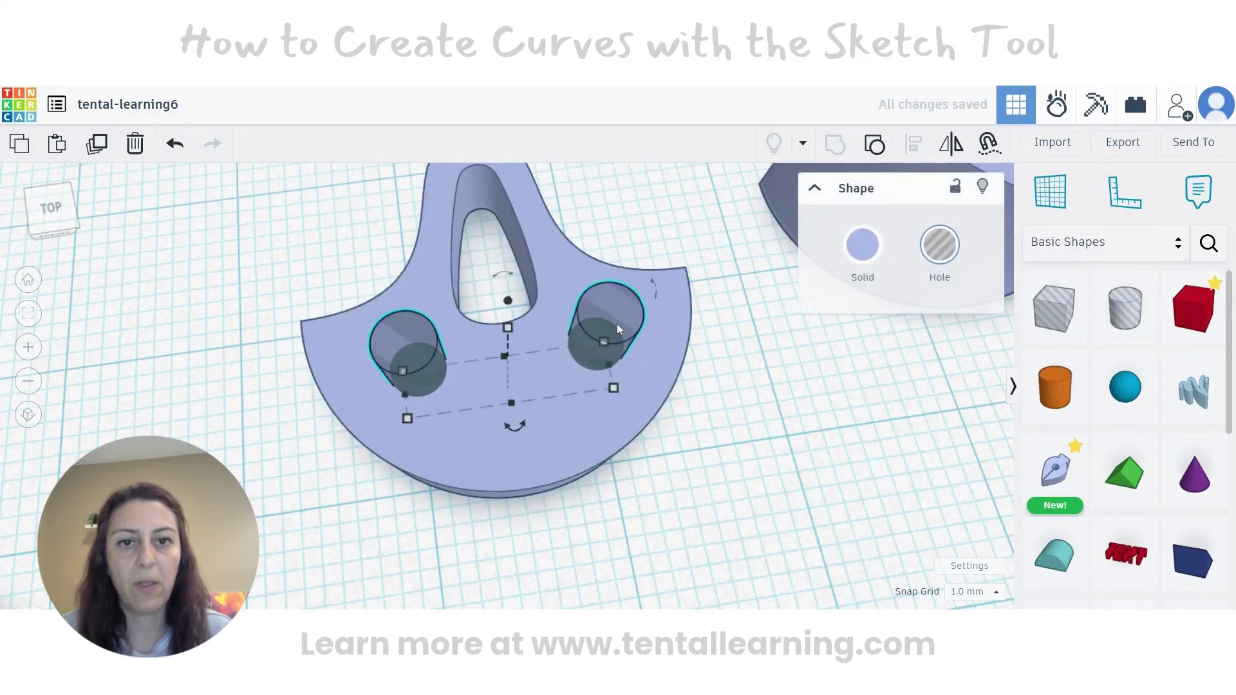
pyautogui.keyDown('shift'); pyautogui.click(372, 408); pyautogui.keyUp('shift')
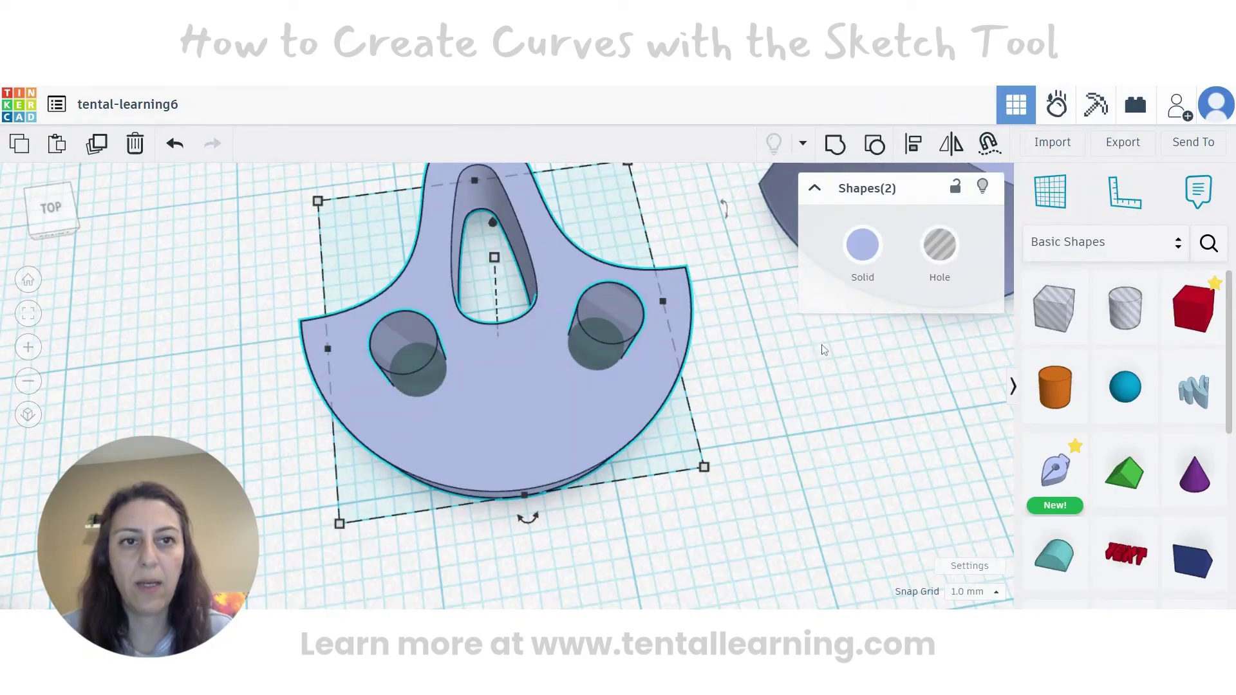
pyautogui.click(913, 150)
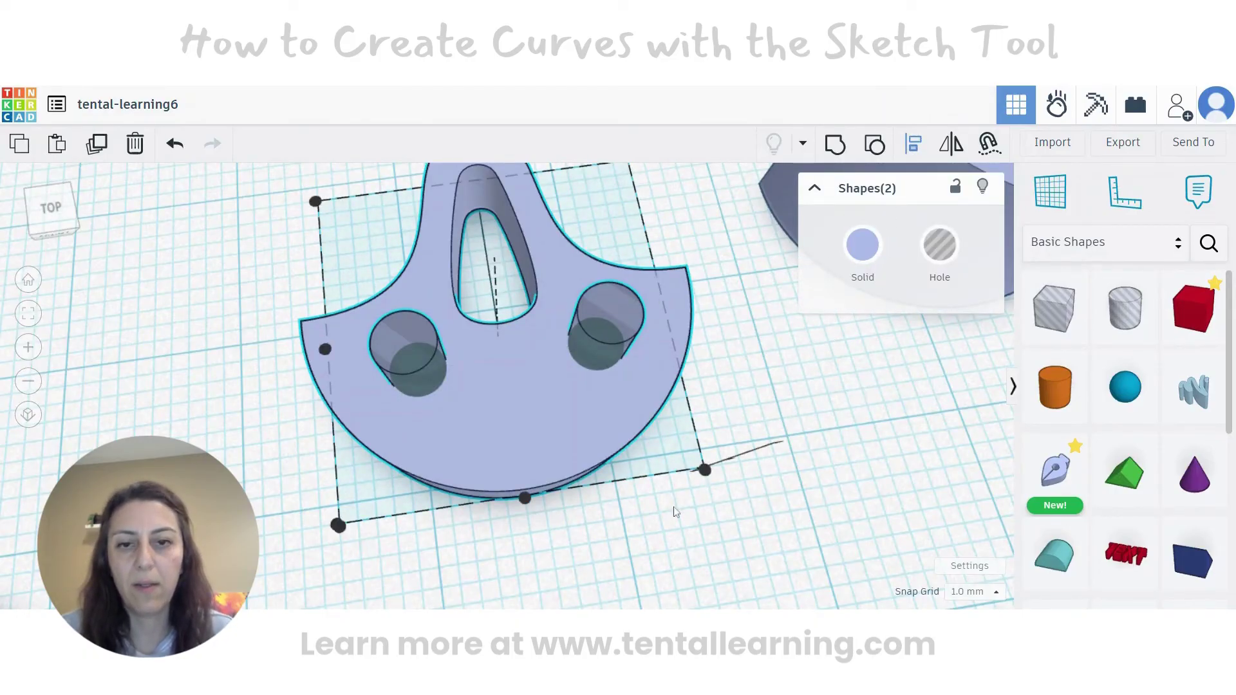
pyautogui.click(526, 499)
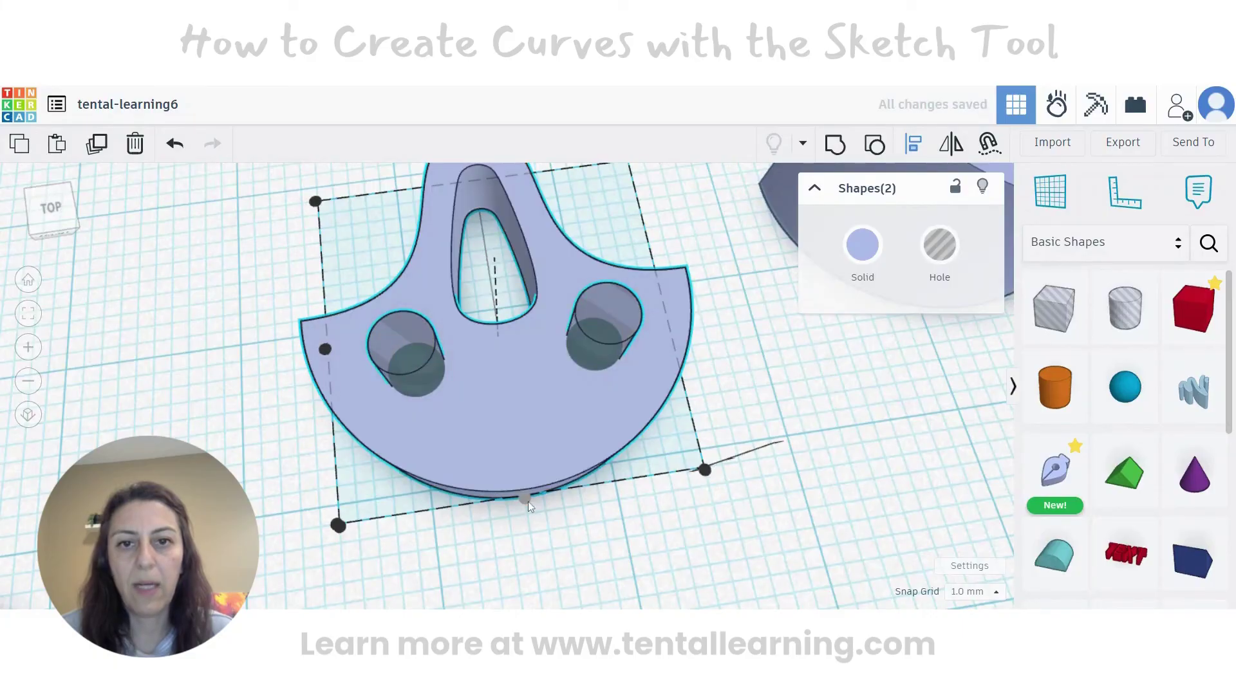
pyautogui.moveTo(622, 545); pyautogui.dragTo(605, 573, button='right')
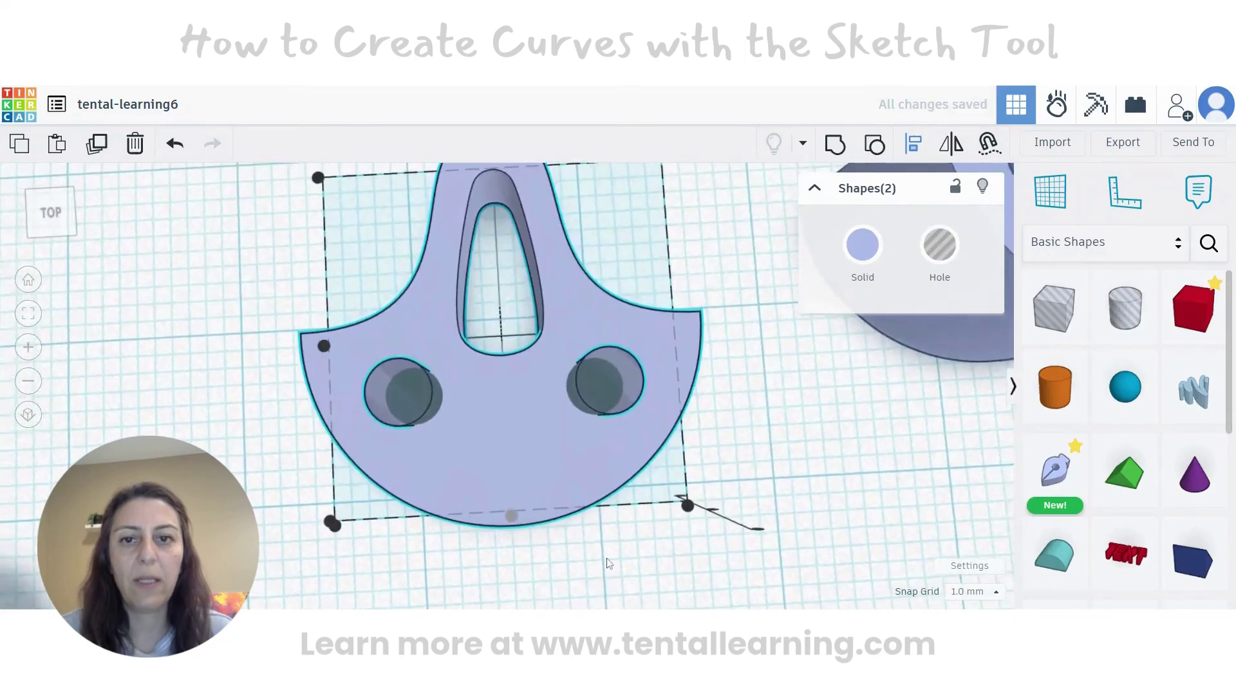
pyautogui.click(695, 444)
# - Select the base shape together with the pair of holes and group them to cut both round holes
pyautogui.moveTo(754, 523); pyautogui.dragTo(500, 515, button='right')
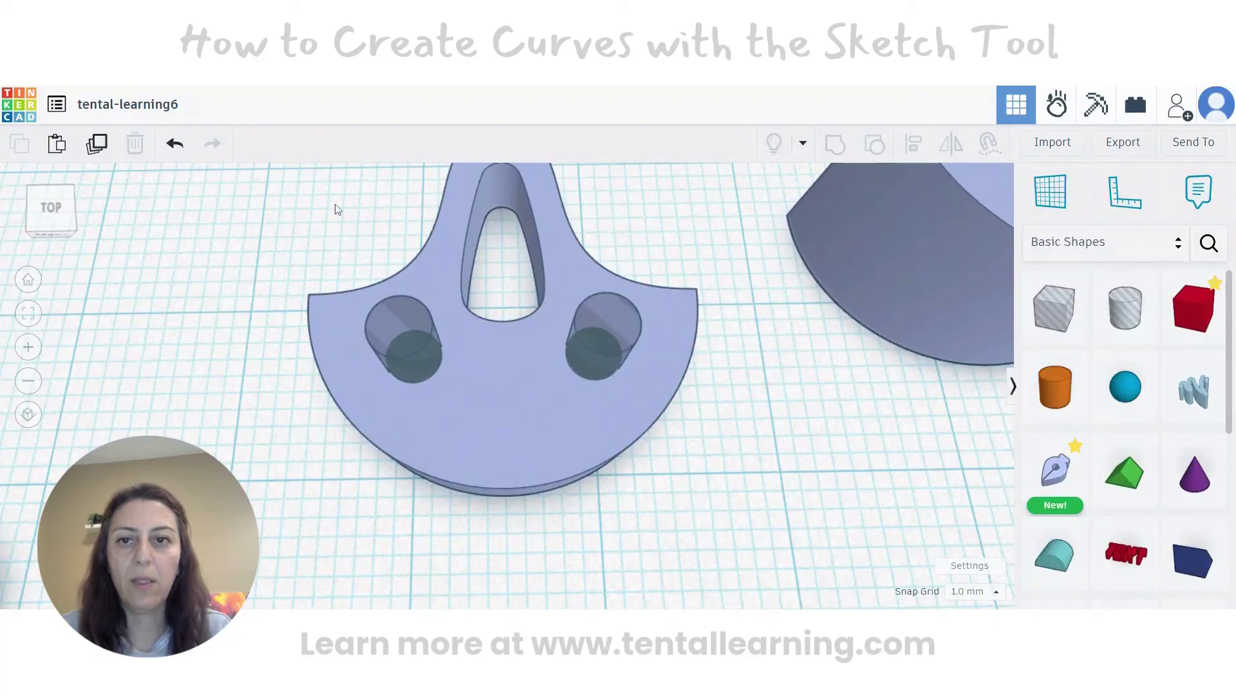
pyautogui.moveTo(388, 248); pyautogui.dragTo(680, 494)
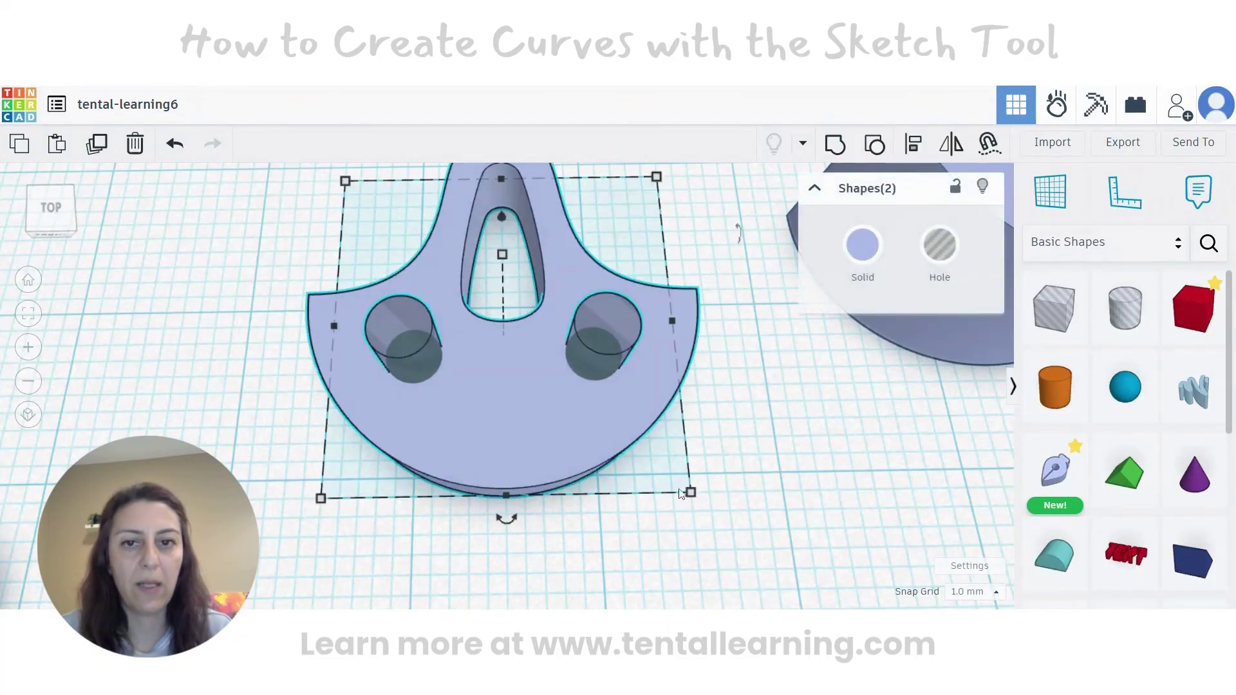
pyautogui.click(836, 145)
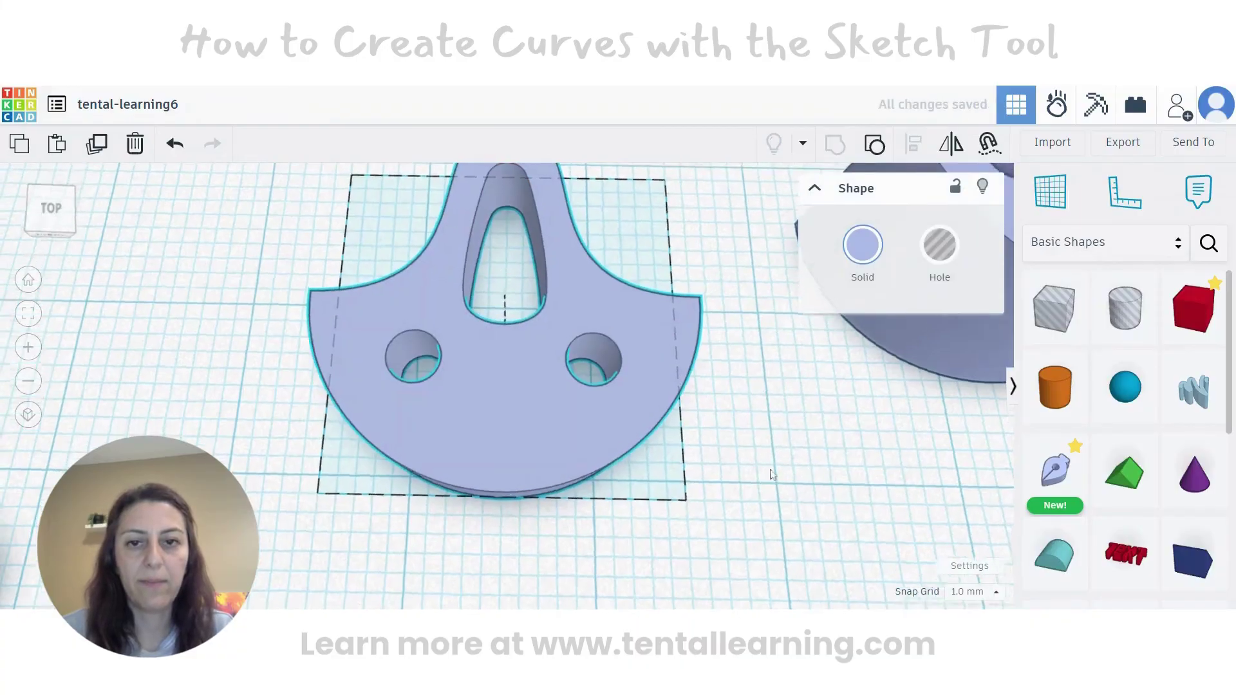
# - Hide the workplane grid and change the workspace background color to the light grey preset
pyautogui.moveTo(772, 475); pyautogui.dragTo(534, 437, button='right')
pyautogui.scroll(-3, 685, 424)
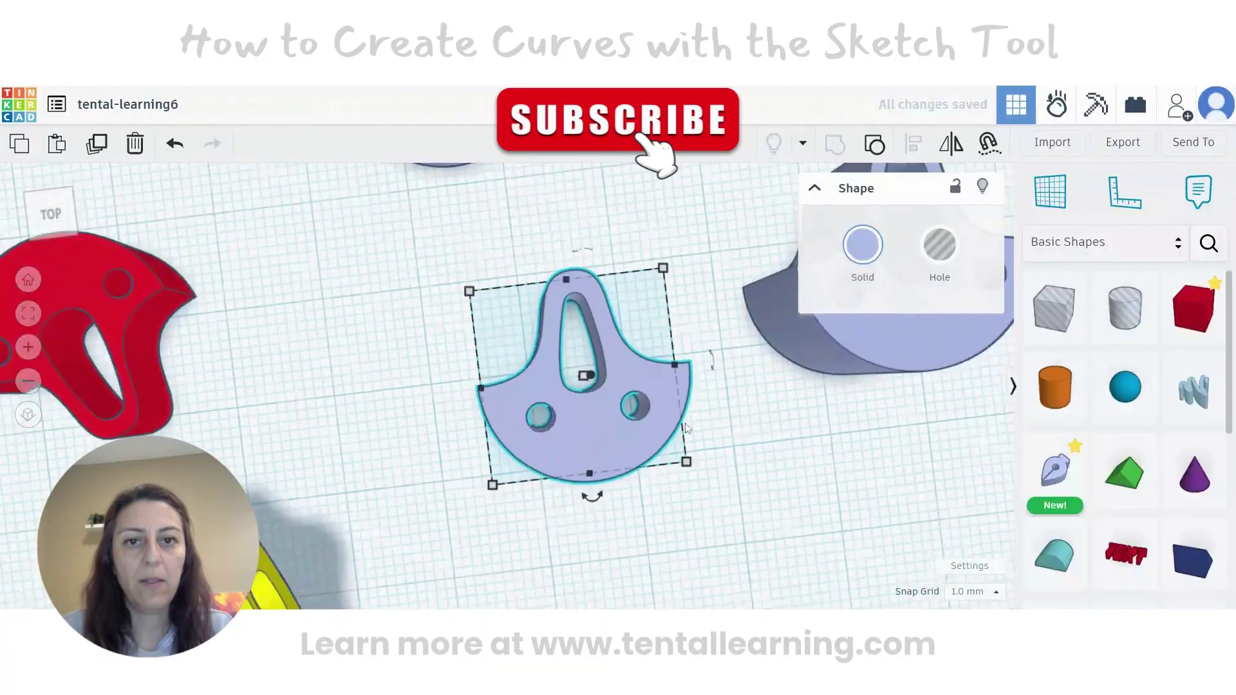
pyautogui.scroll(-5, 686, 428)
pyautogui.moveTo(532, 480); pyautogui.dragTo(710, 464, button='right')
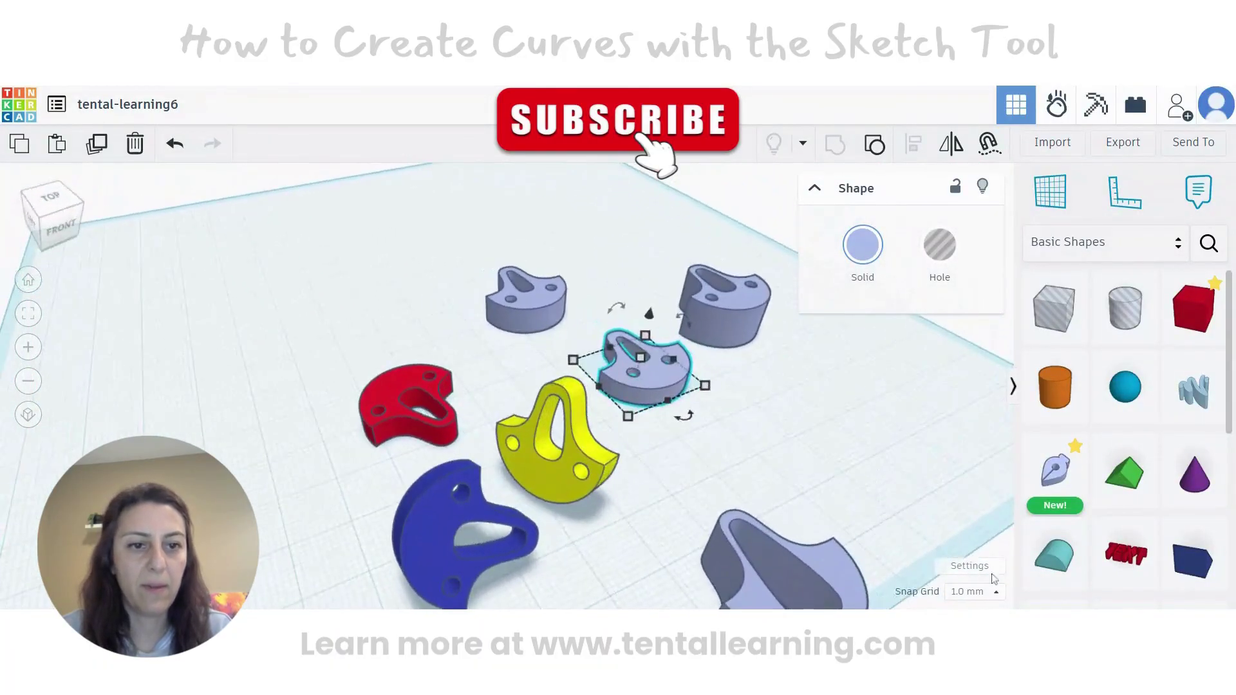
pyautogui.click(969, 566)
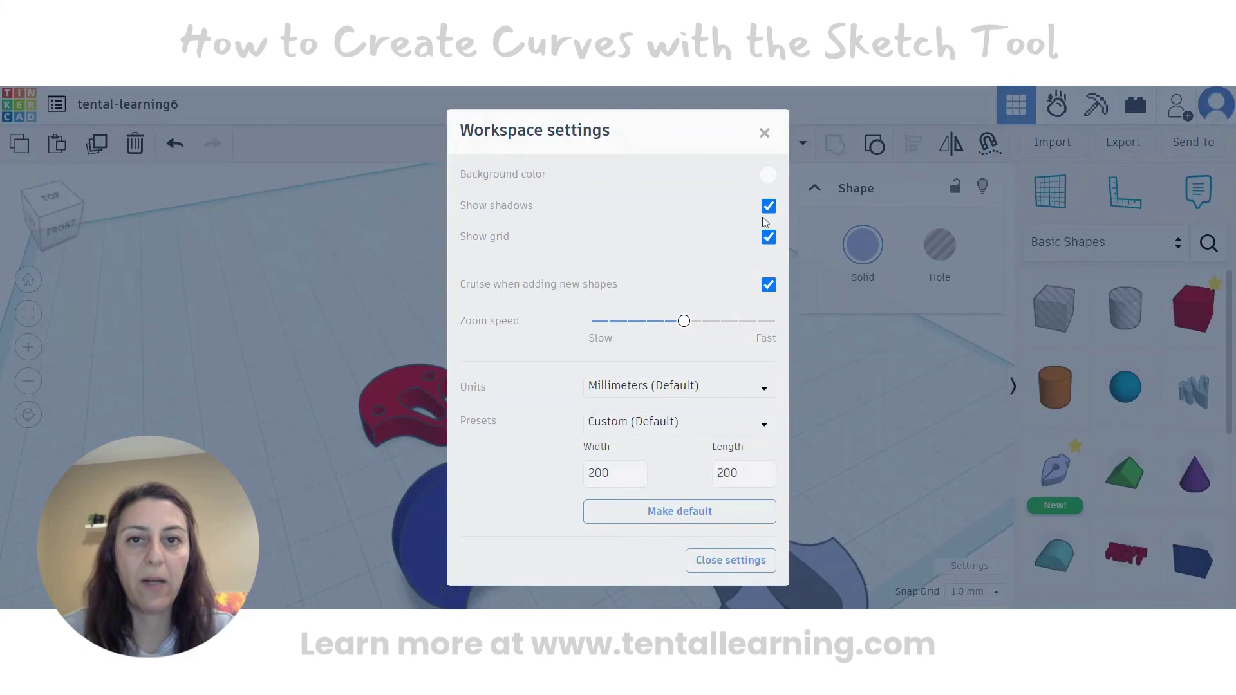
pyautogui.click(769, 237)
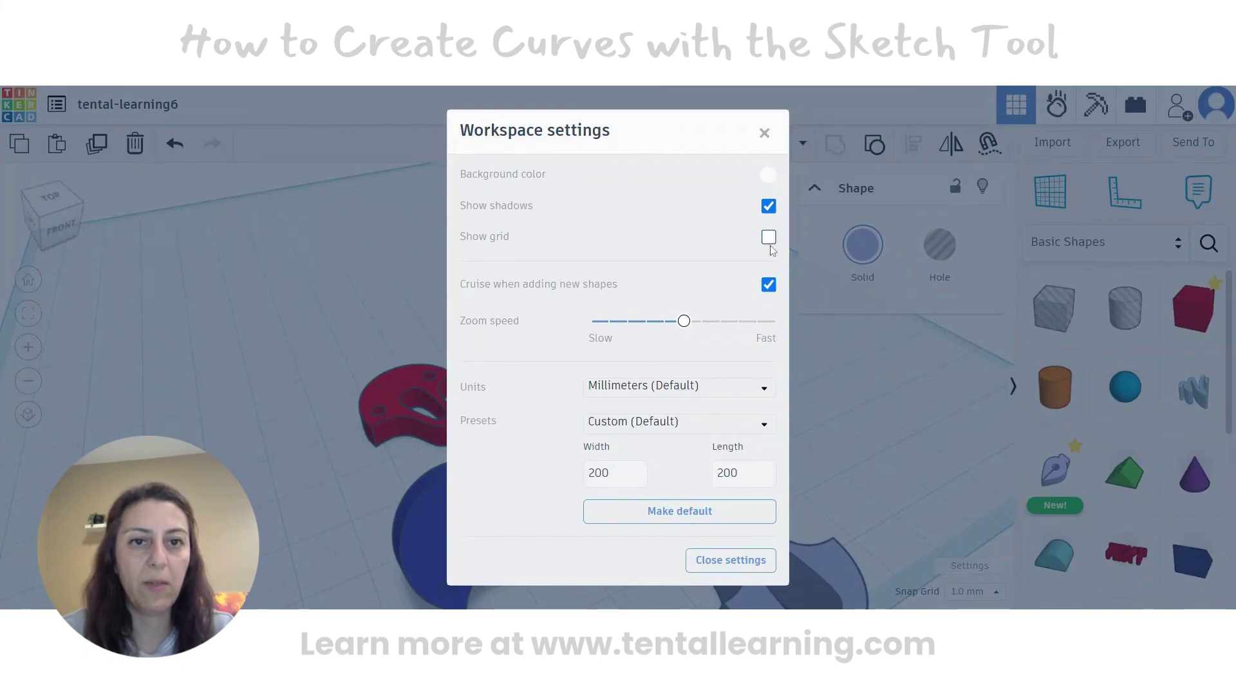
pyautogui.click(768, 175)
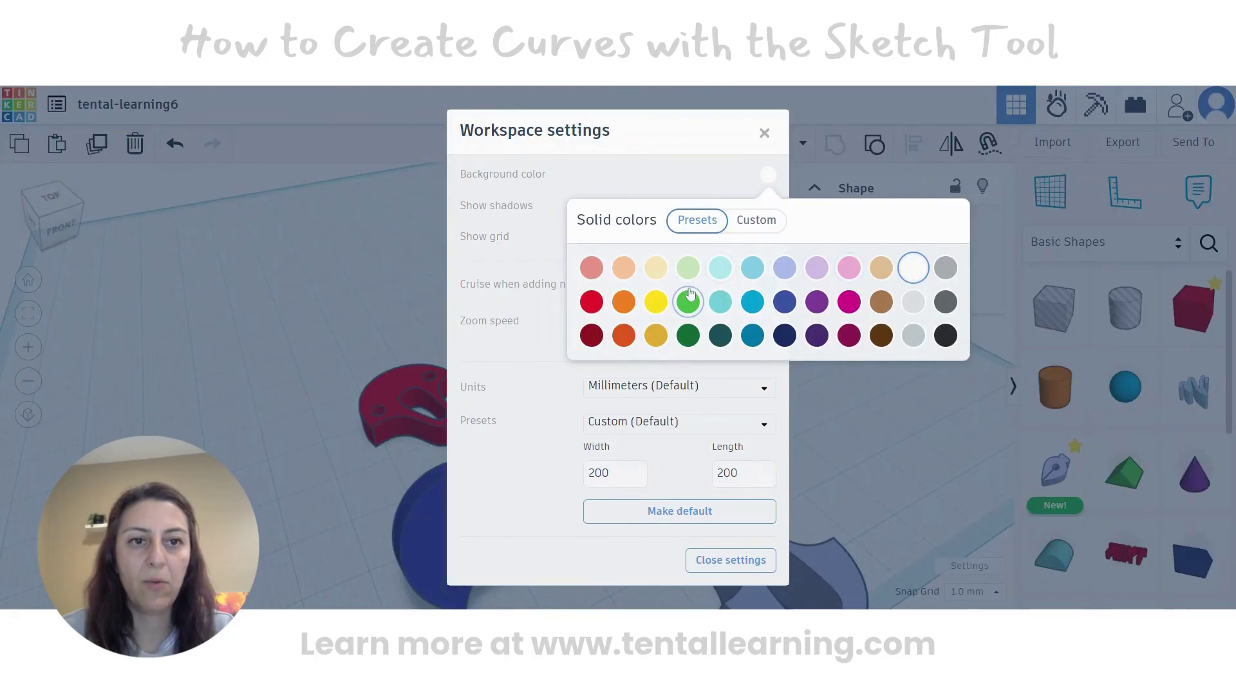
pyautogui.click(946, 267)
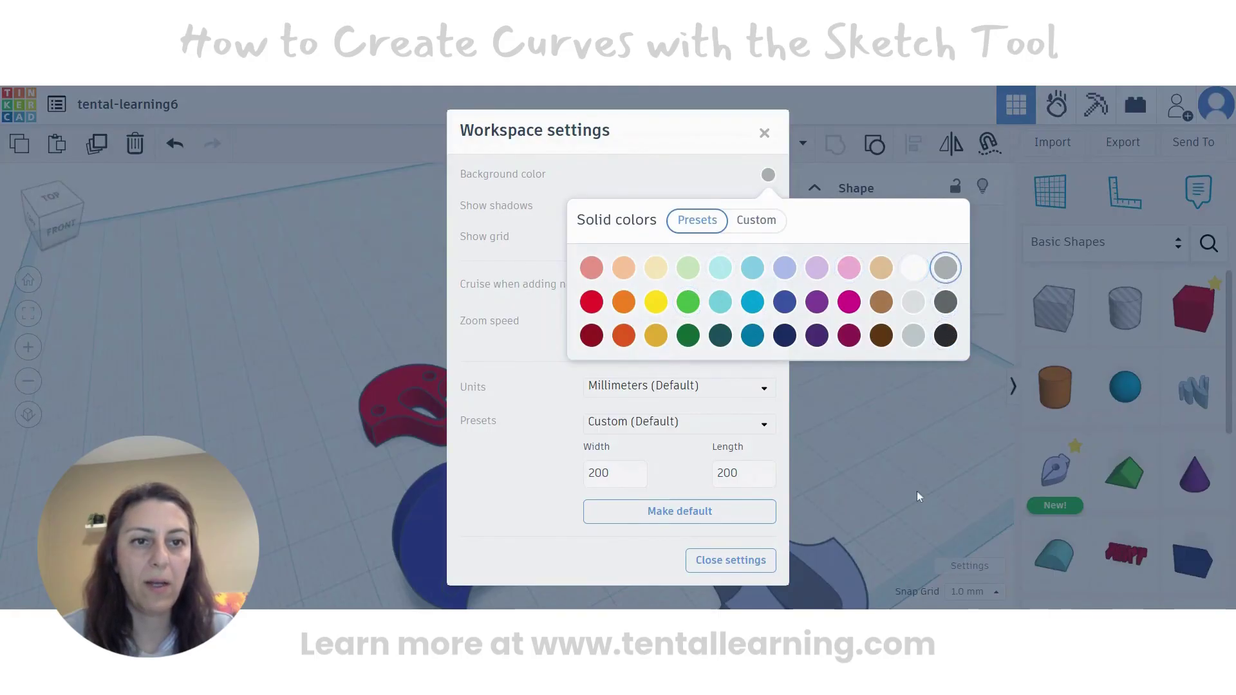
pyautogui.click(909, 480)
pyautogui.moveTo(867, 494); pyautogui.dragTo(736, 482, button='right')
pyautogui.scroll(3, 668, 518)
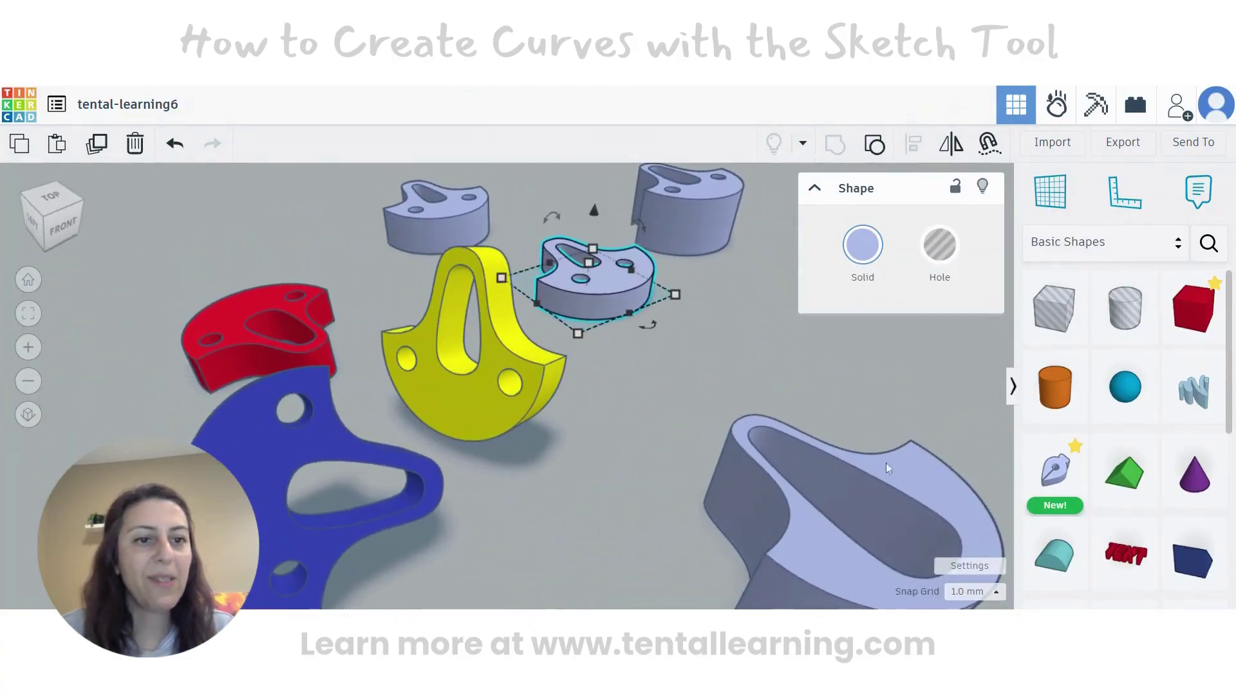
pyautogui.scroll(5, 538, 426)
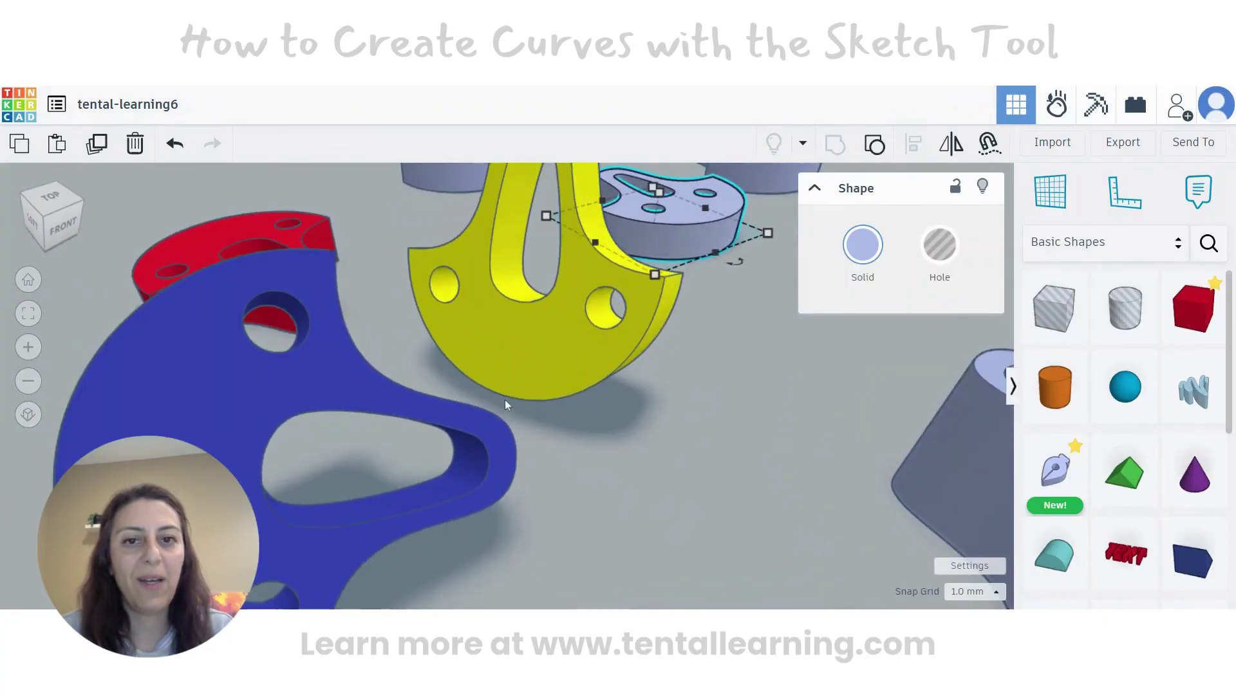
pyautogui.moveTo(529, 394); pyautogui.dragTo(565, 428, button='right')
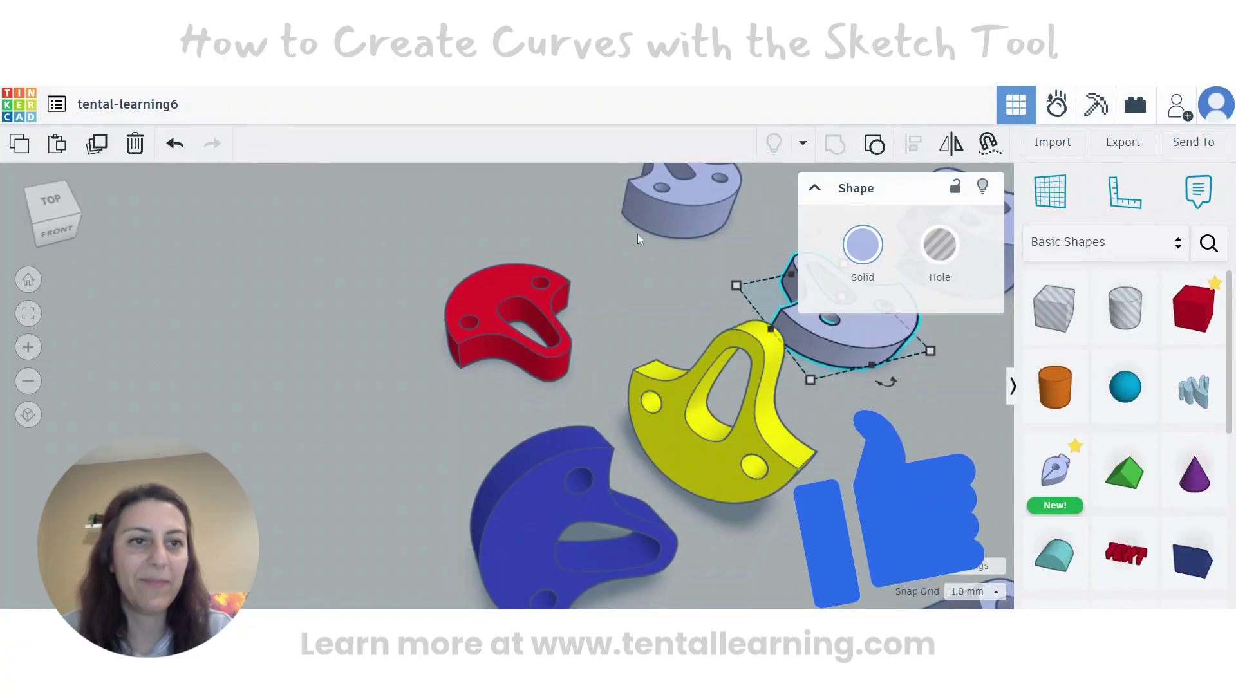